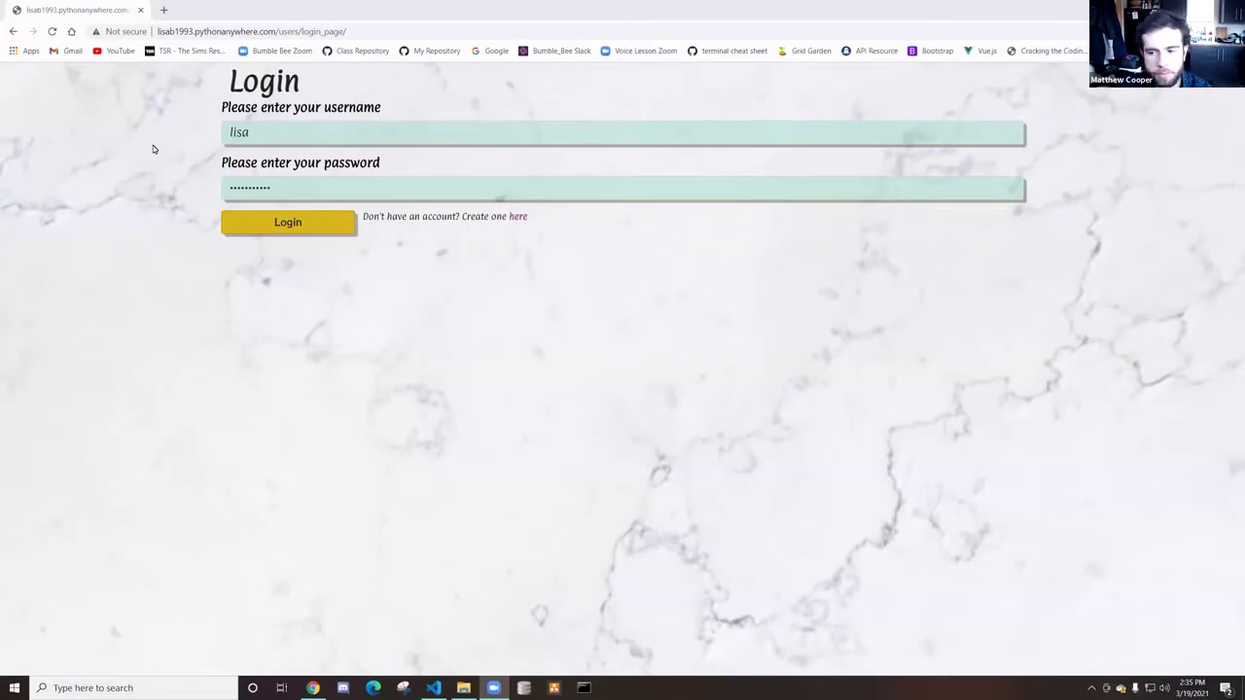
Submit the login form to sign in and reach the My Events page
left_click(306, 226)
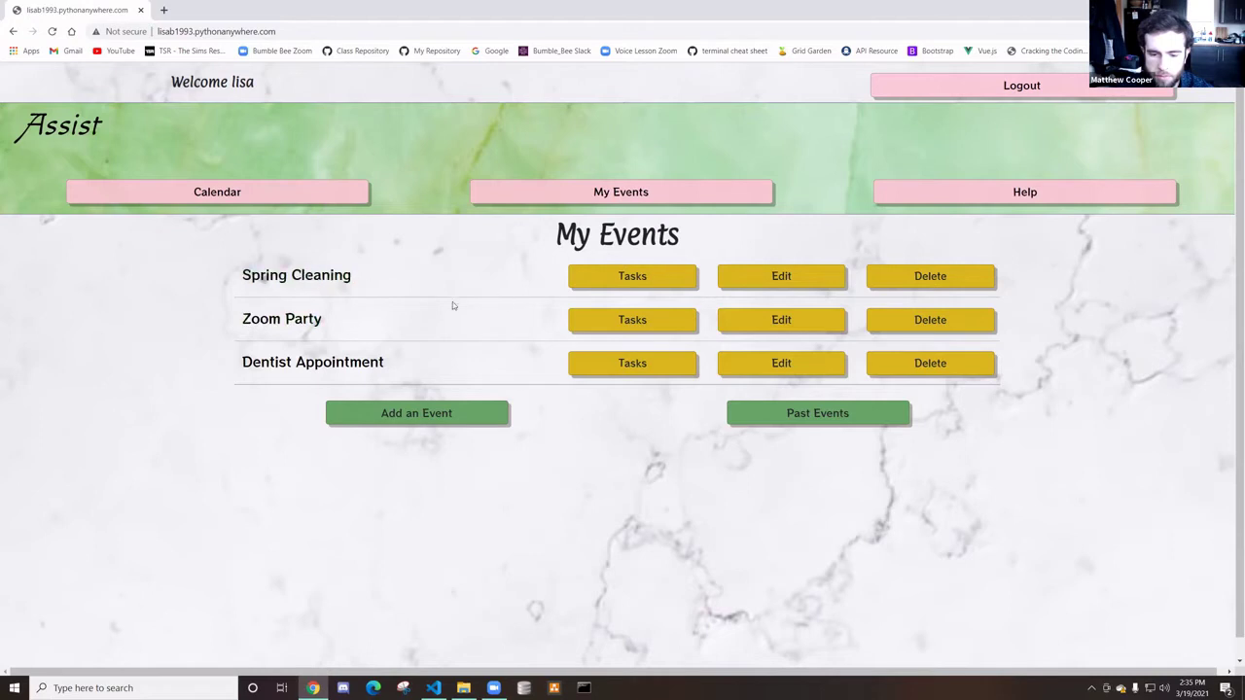
Open the past Grocery Shopping event's task list and browse its tasks
left_click(767, 416)
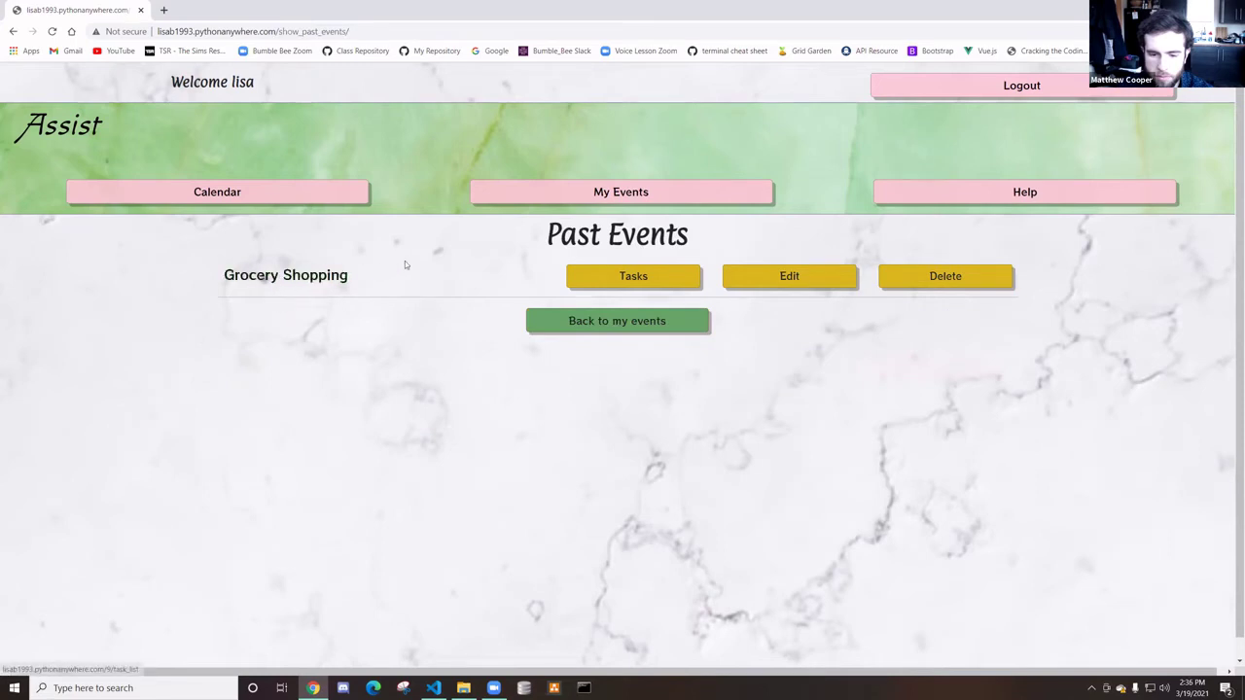
left_click(601, 284)
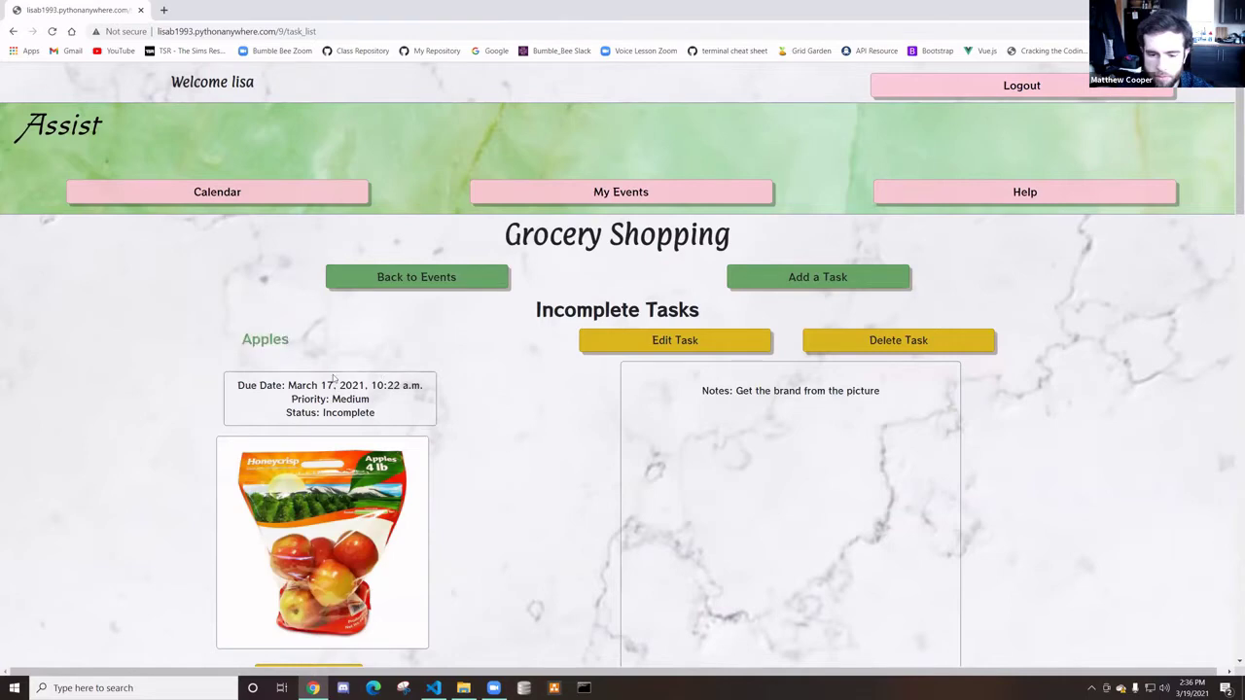
scroll(335, 401, "down", 4)
scroll(522, 377, "down", 5)
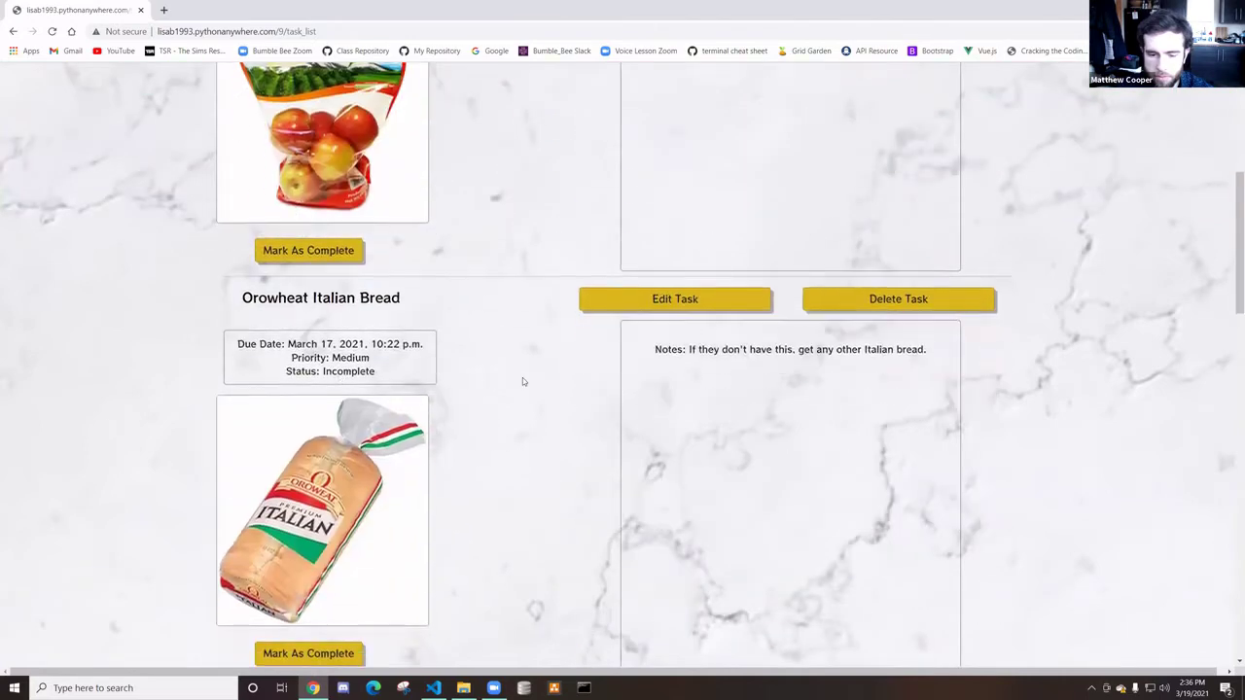
scroll(520, 402, "down", 3)
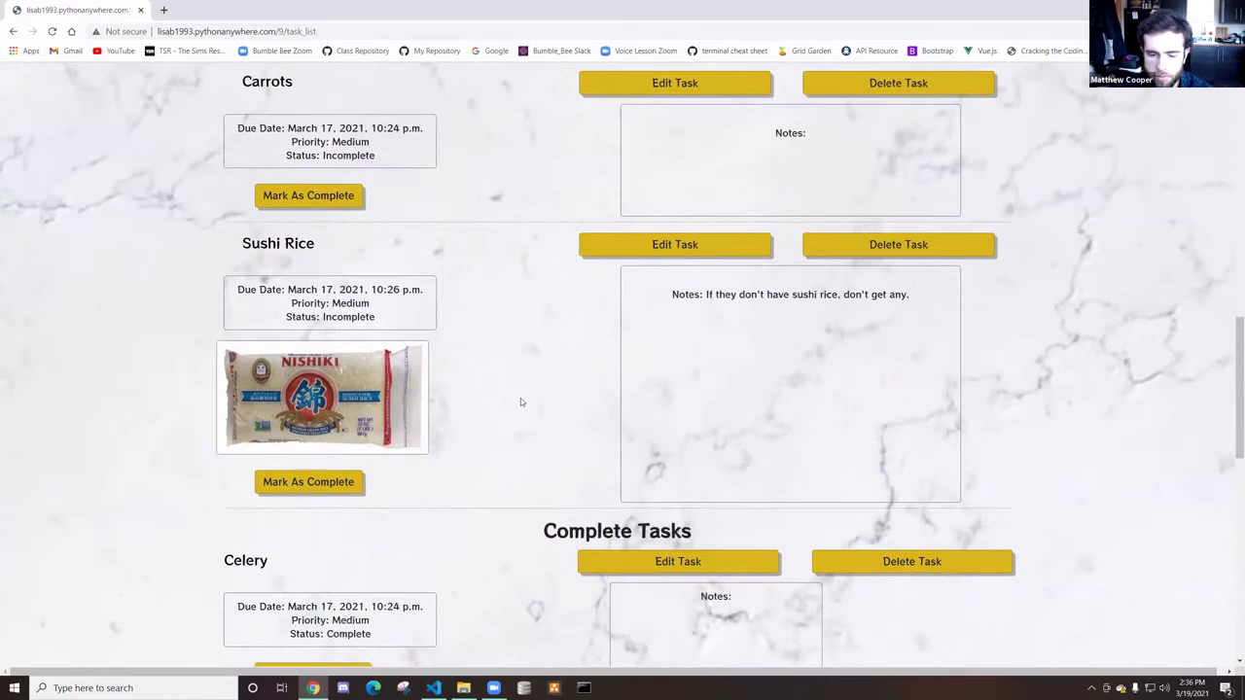
scroll(487, 399, "down", 2)
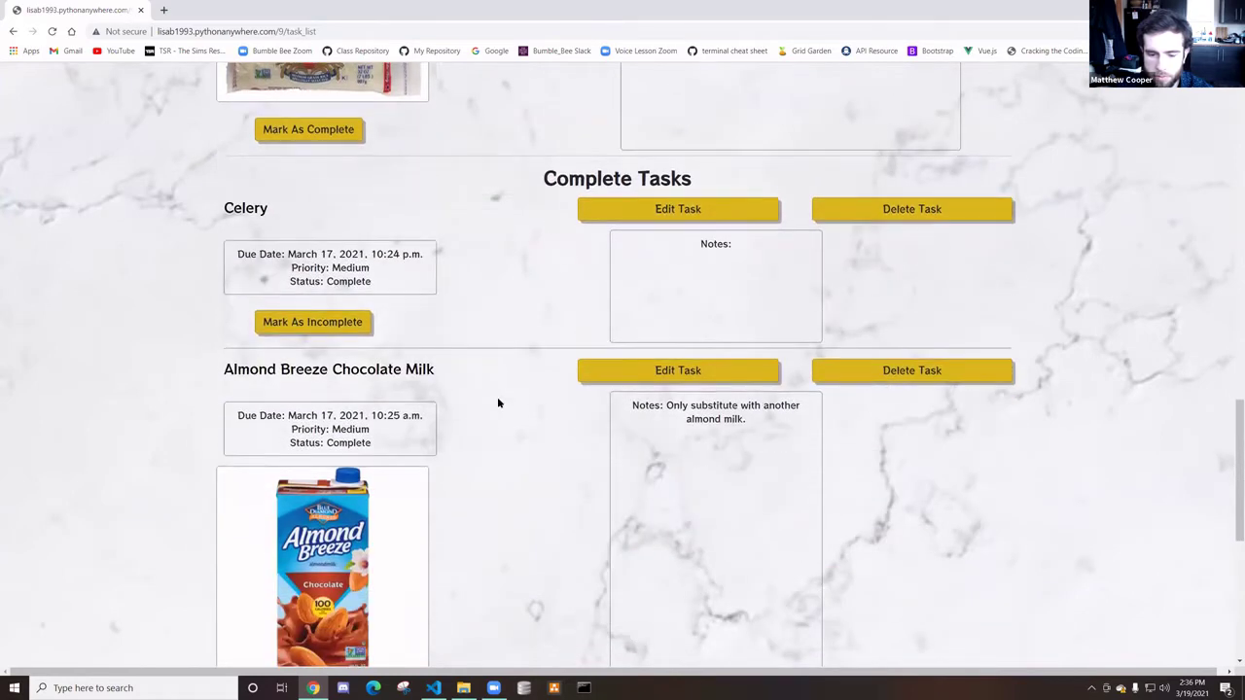
scroll(563, 433, "up", 1)
scroll(563, 430, "up", 8)
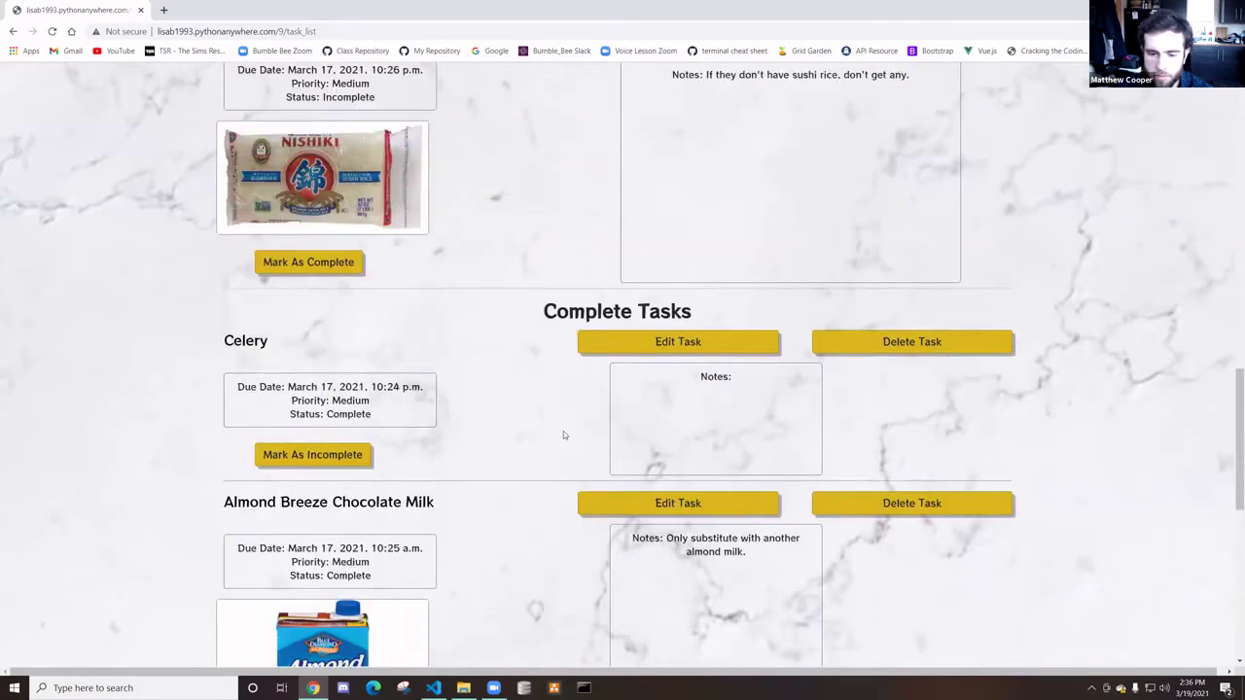
scroll(369, 428, "up", 1)
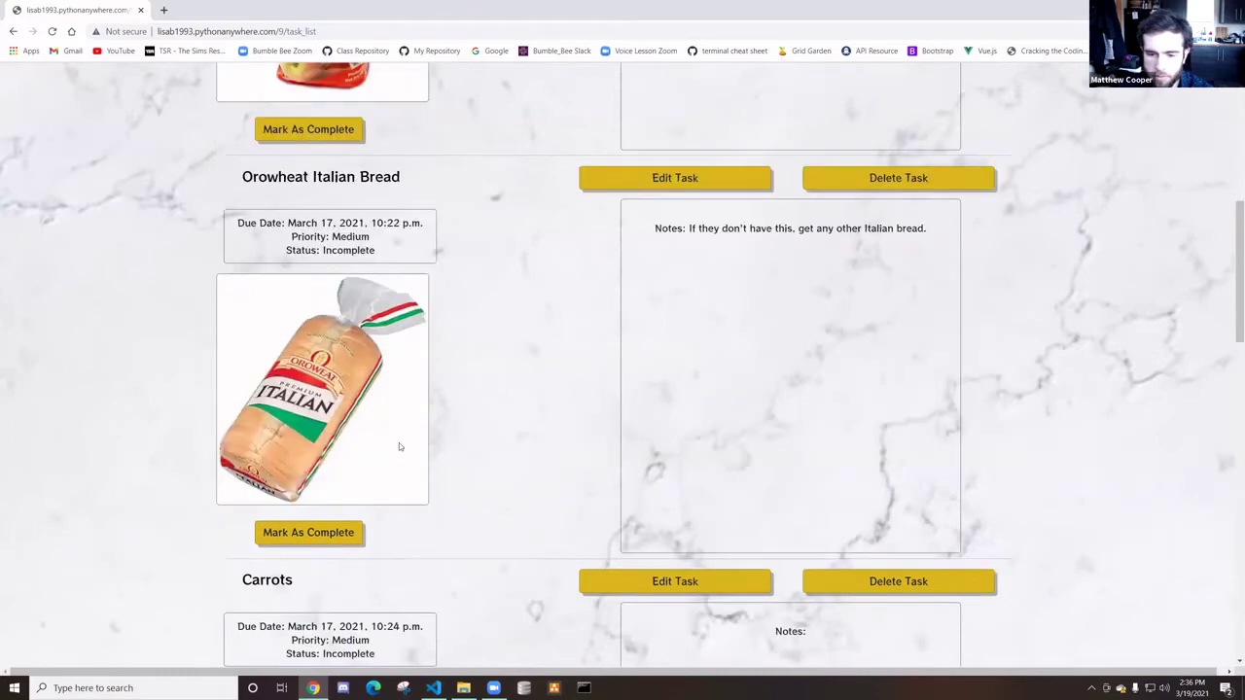
scroll(408, 405, "up", 4)
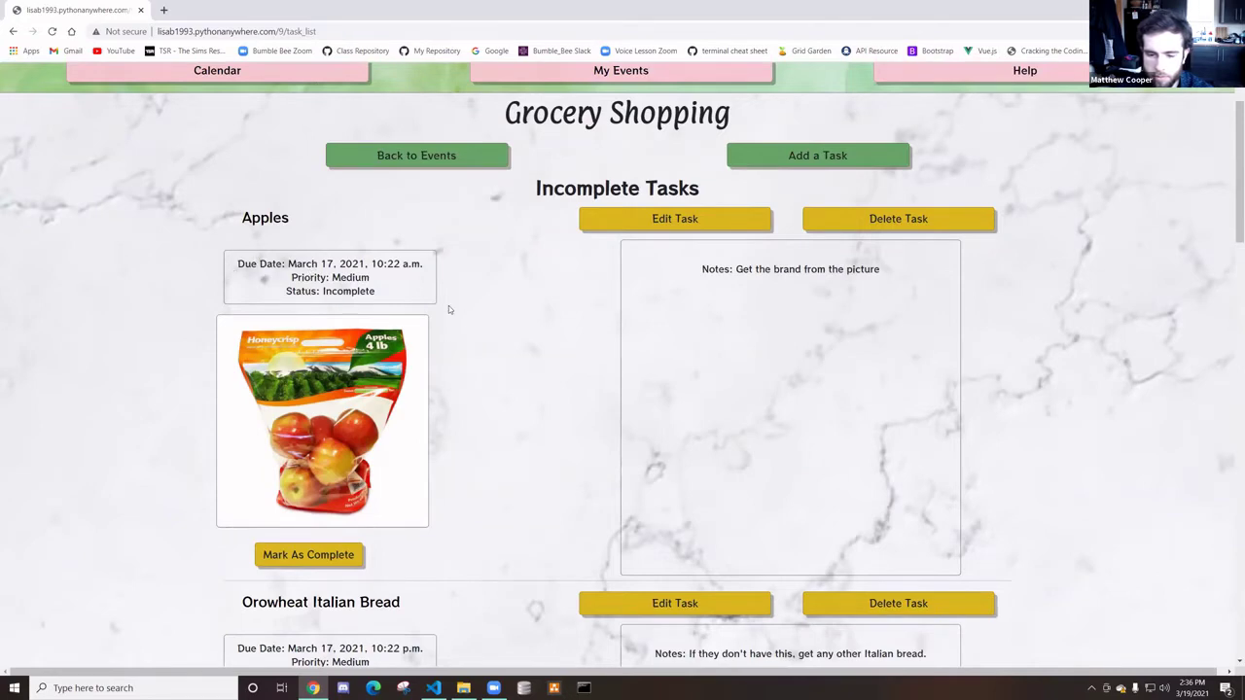
scroll(448, 306, "down", 2)
scroll(453, 314, "up", 2)
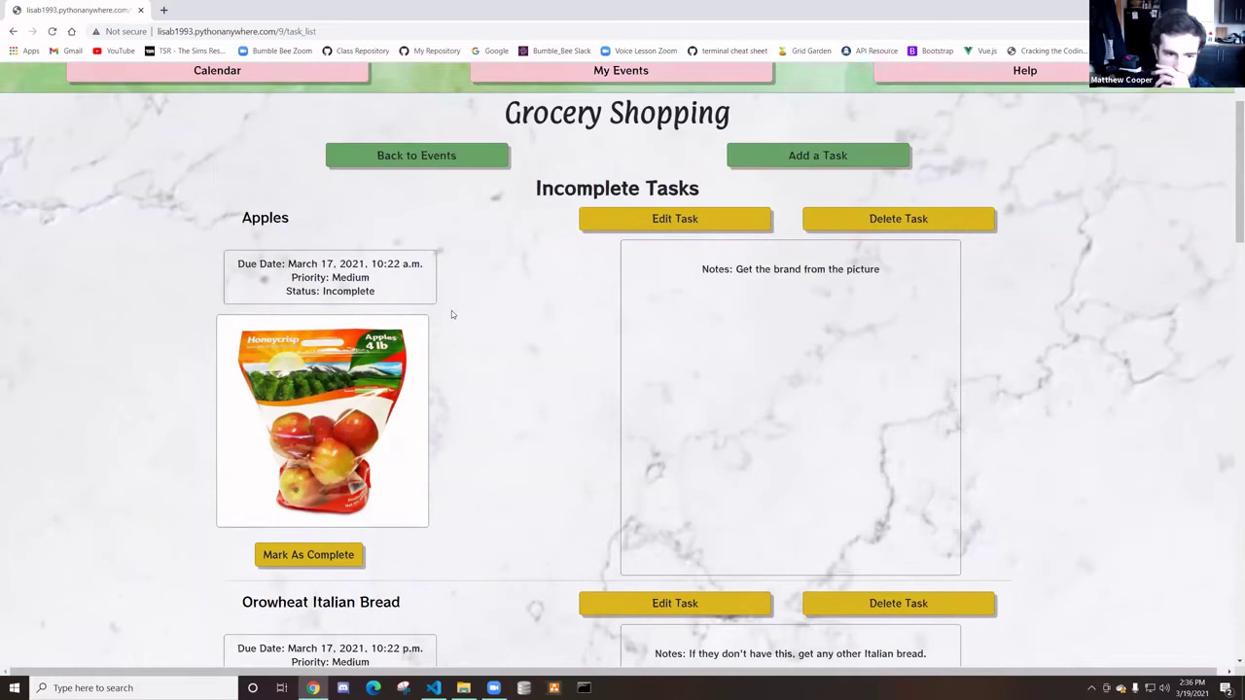
scroll(509, 331, "down", 3)
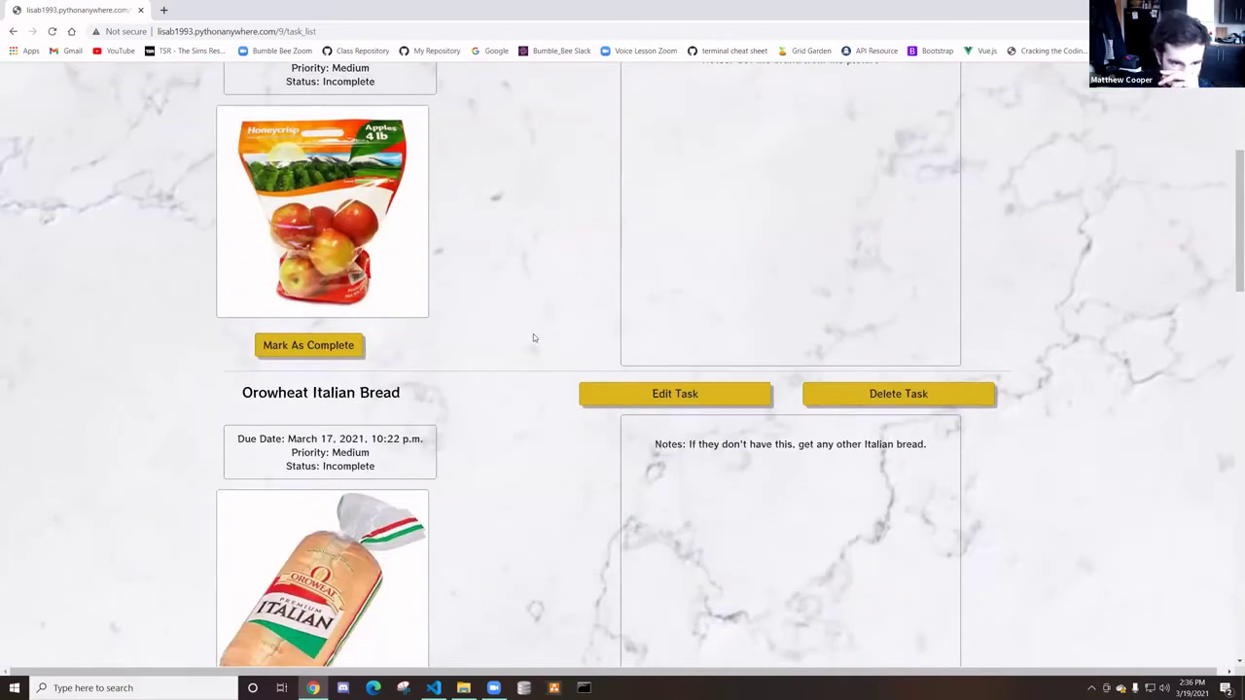
scroll(526, 315, "down", 2)
scroll(522, 315, "up", 3)
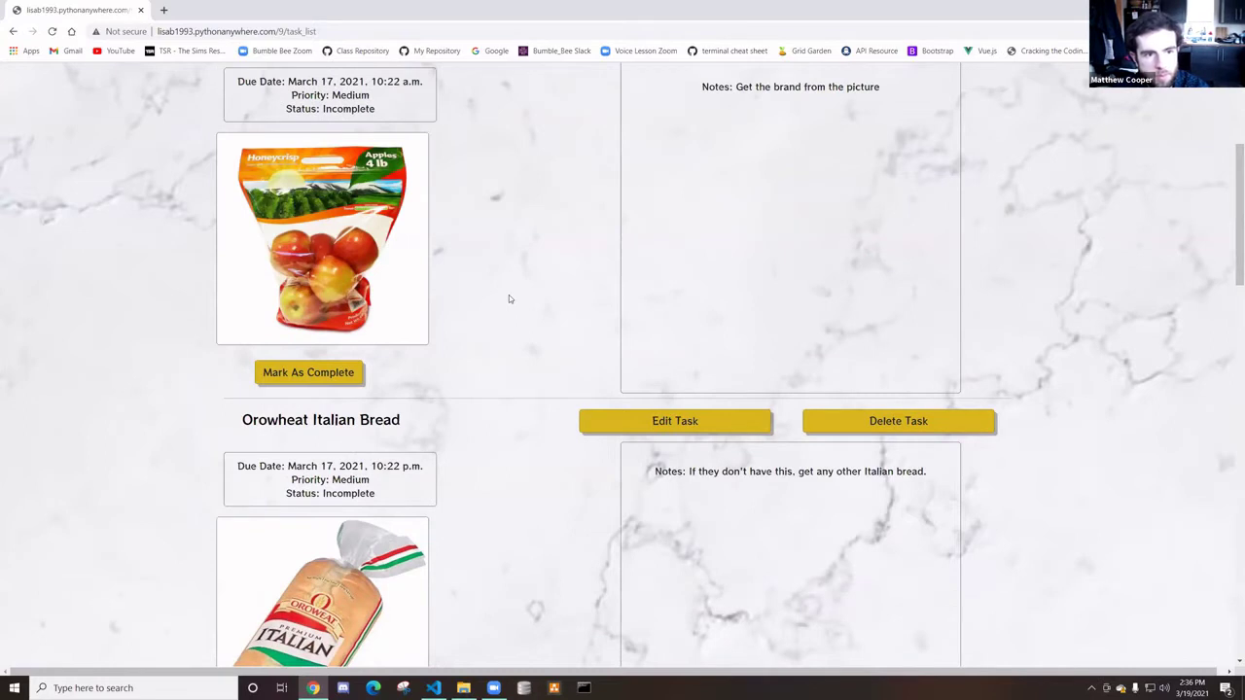
scroll(505, 305, "down", 2)
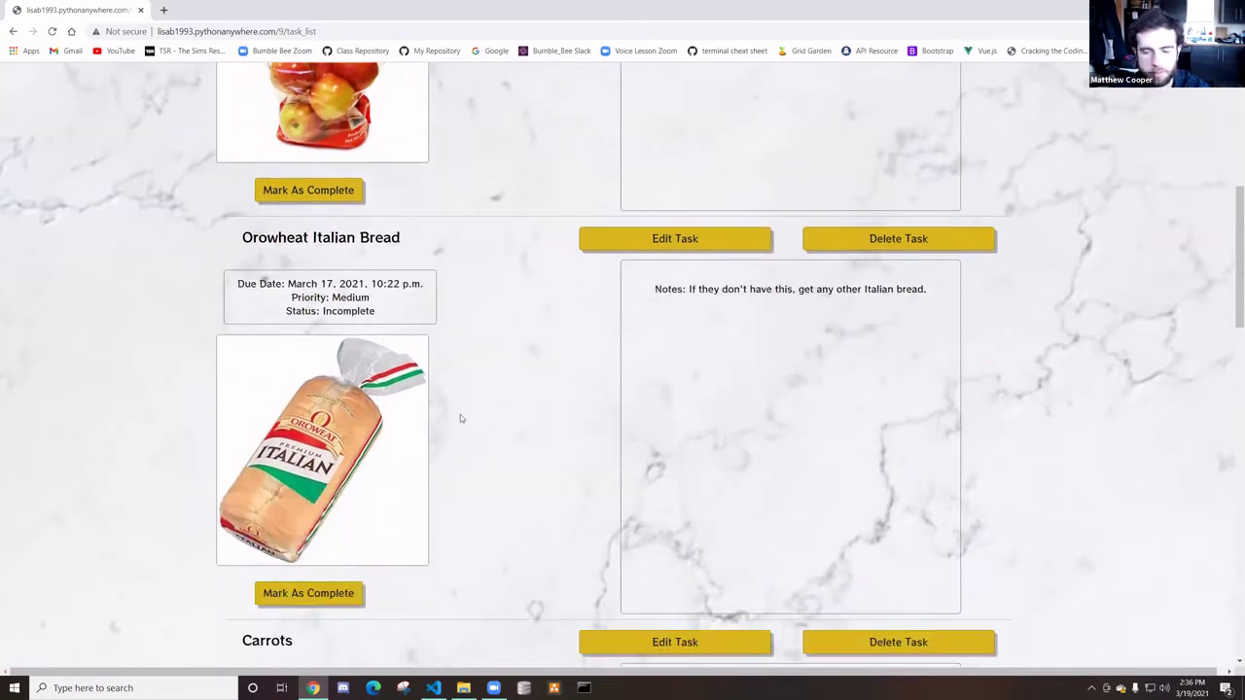
scroll(427, 437, "down", 1)
Mark the Orowheat Italian Bread task as complete
left_click(347, 473)
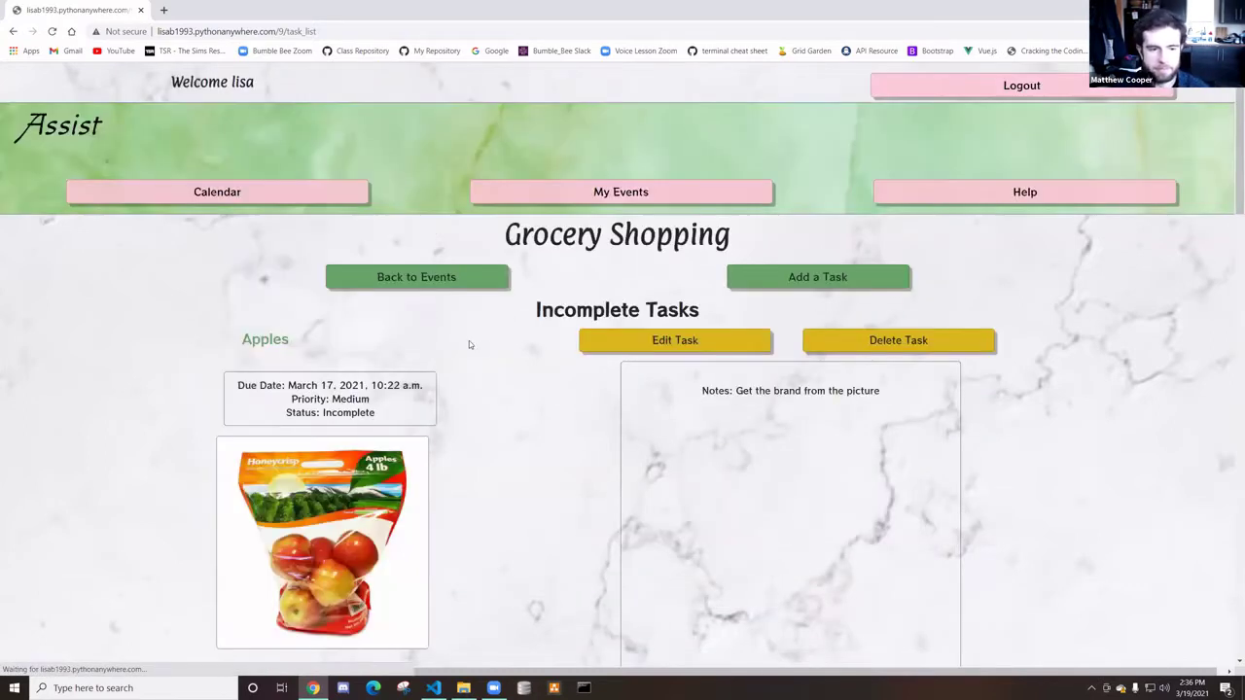
scroll(596, 416, "down", 10)
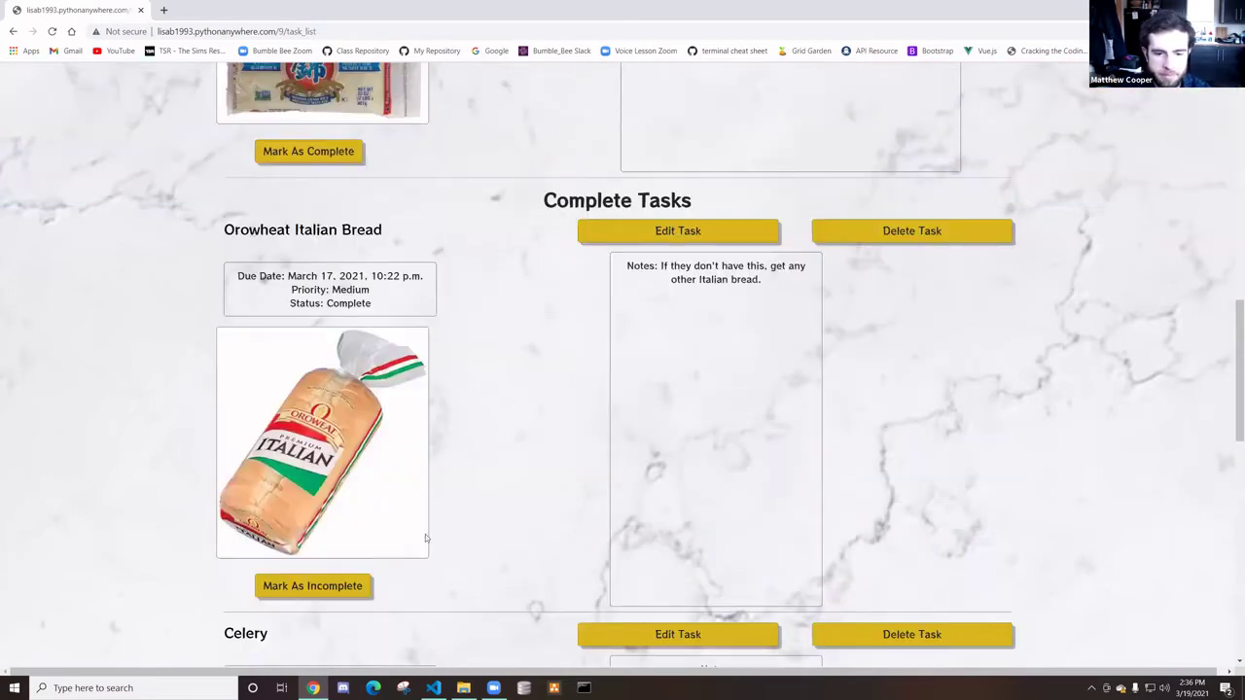
scroll(392, 307, "down", 1)
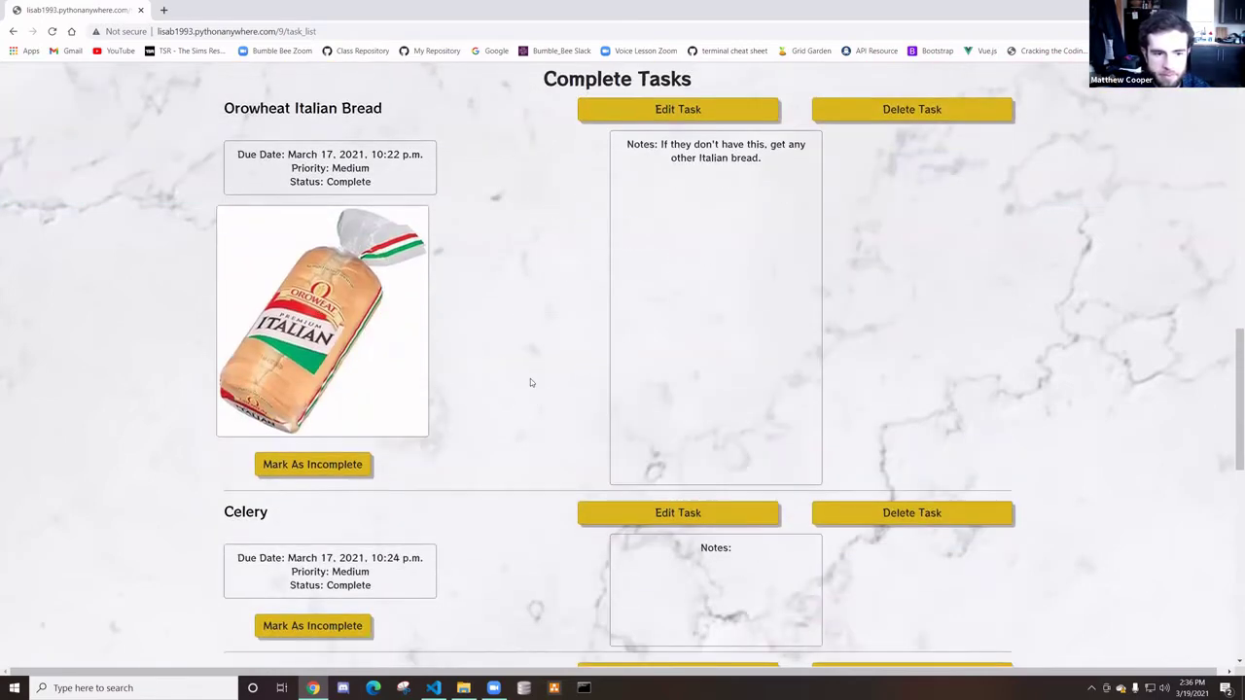
scroll(530, 382, "up", 12)
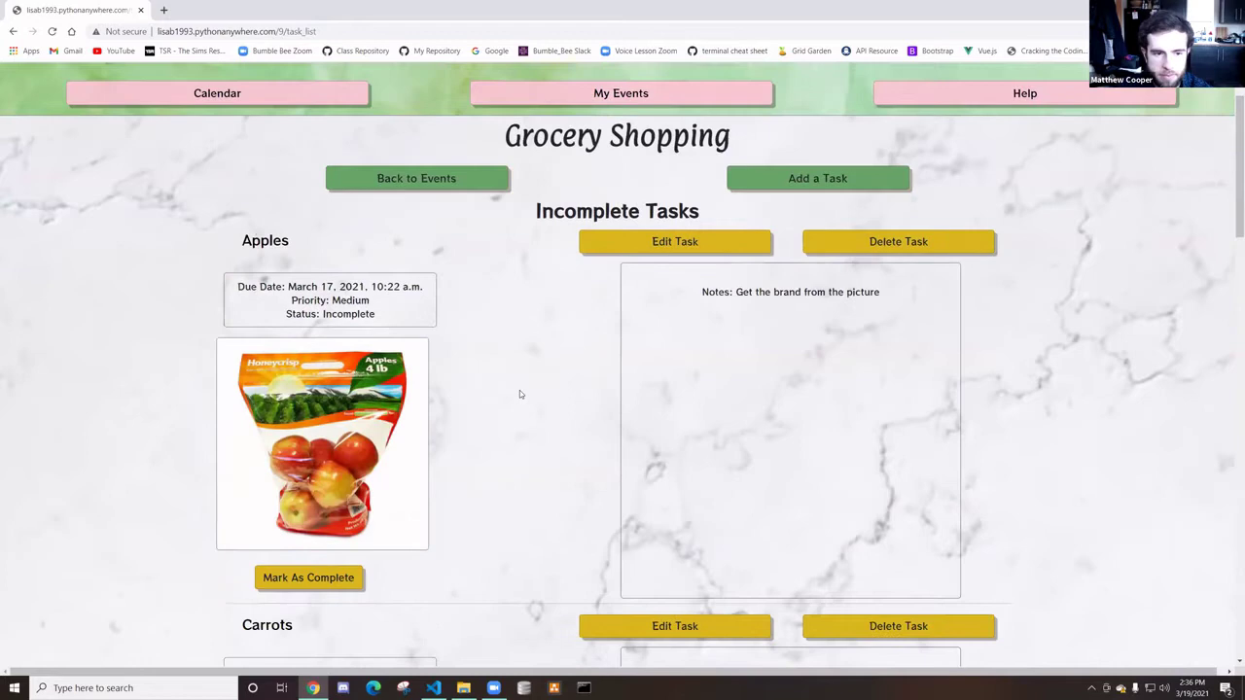
scroll(519, 394, "up", 1)
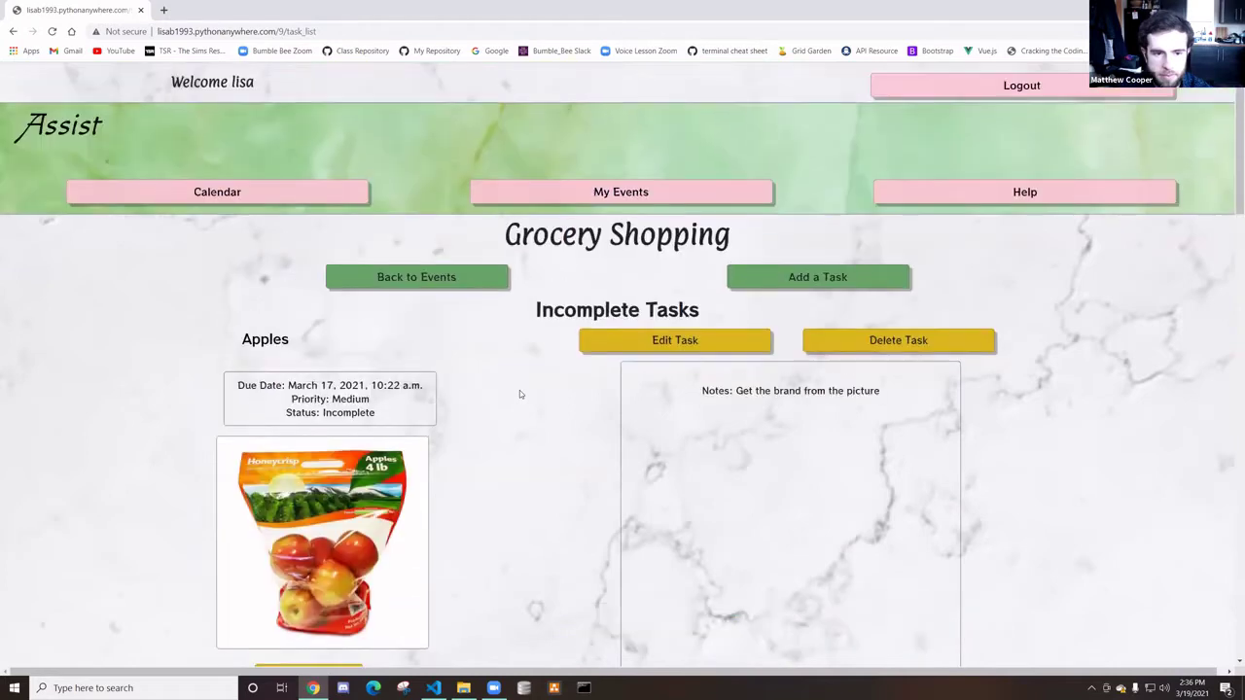
Change the Apples task's priority from Medium to High and save it
left_click(600, 340)
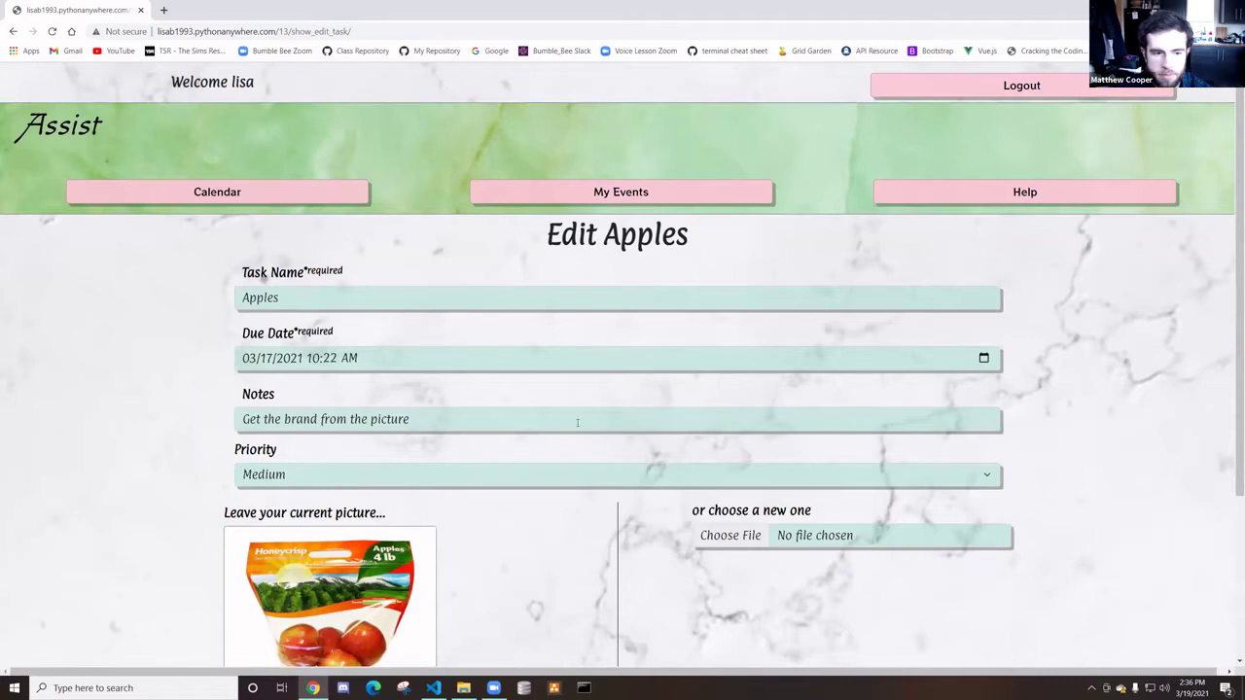
scroll(465, 432, "down", 1)
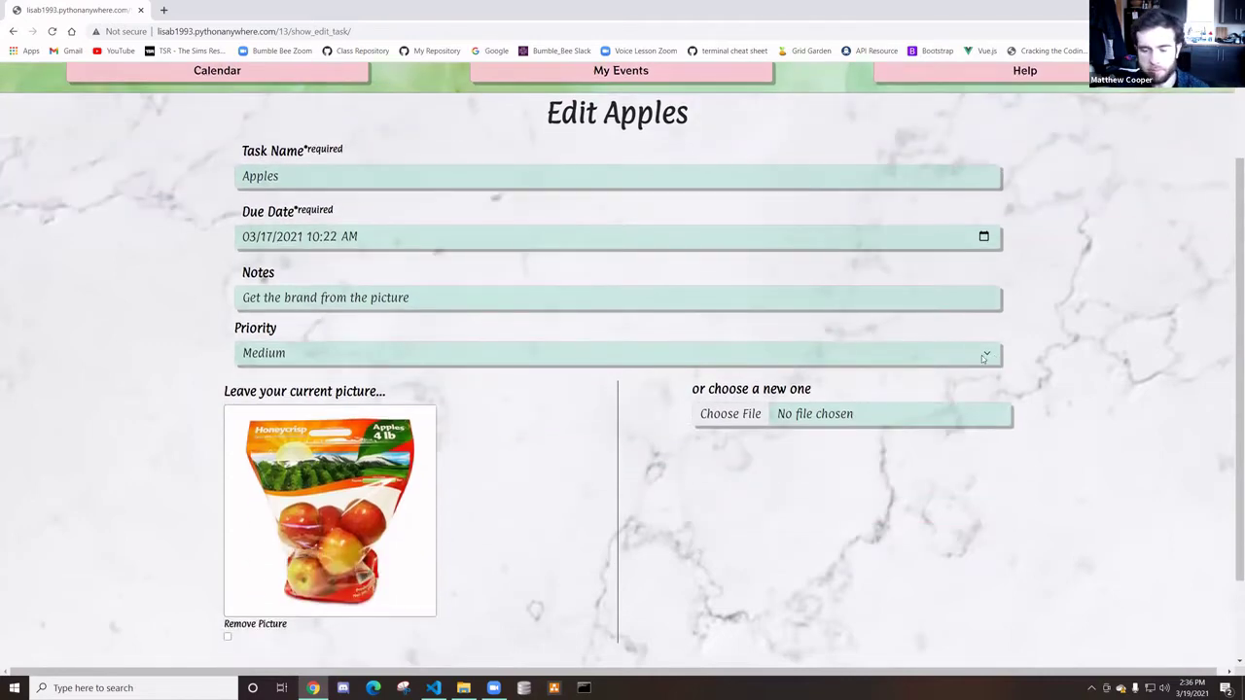
left_click(982, 358)
left_click(389, 370)
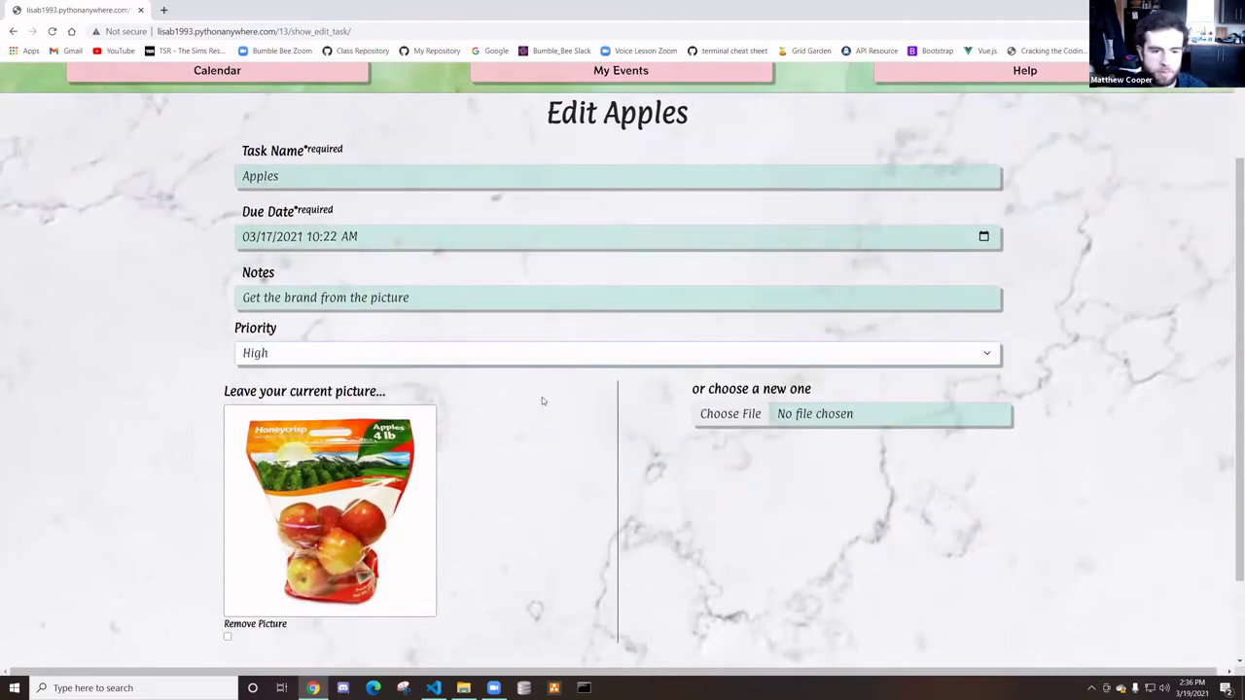
scroll(542, 399, "down", 1)
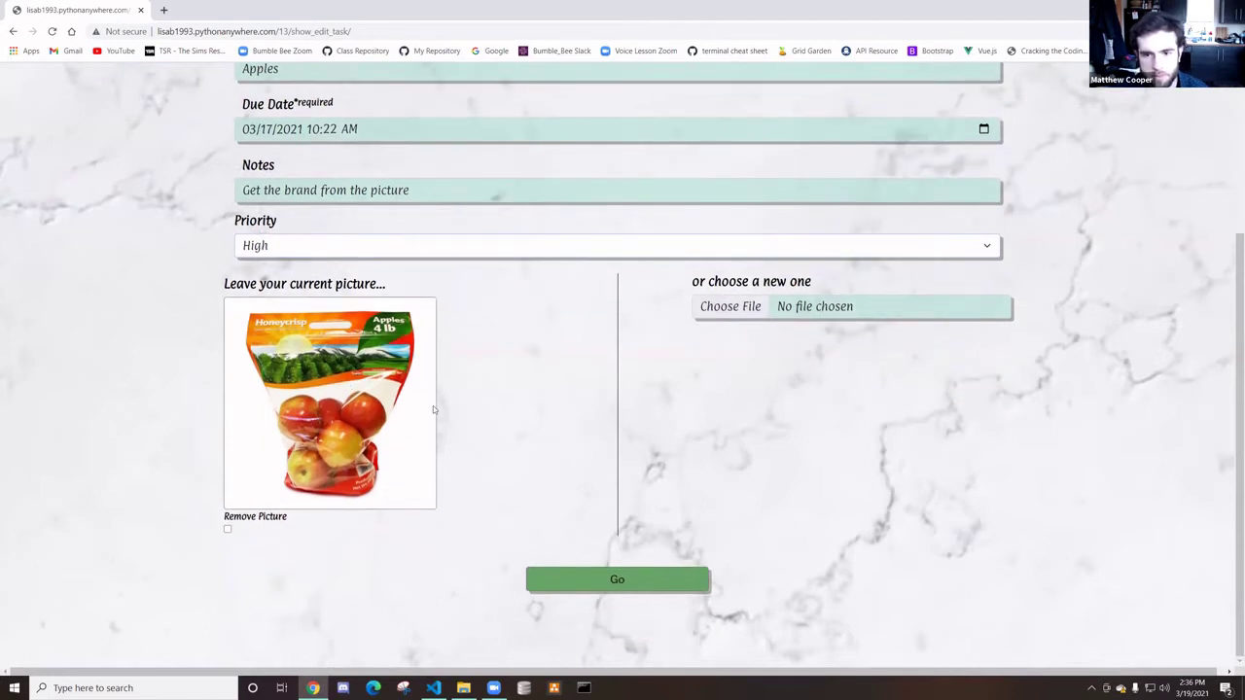
left_click(226, 535)
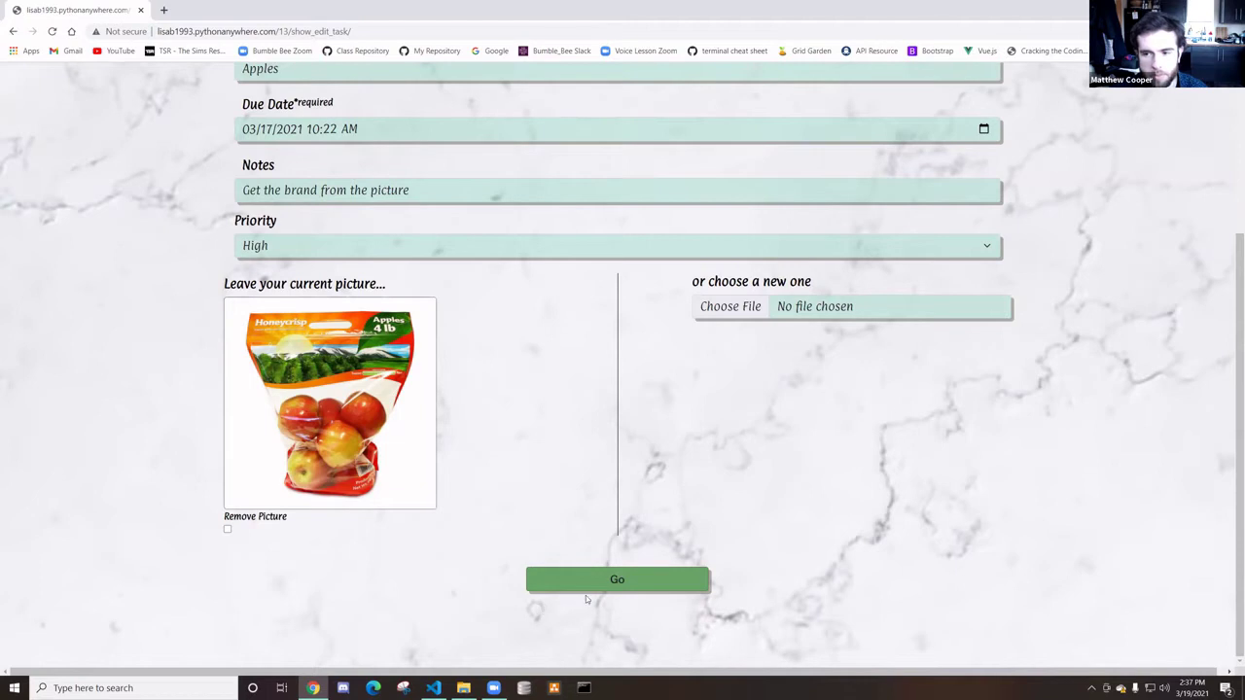
left_click(585, 583)
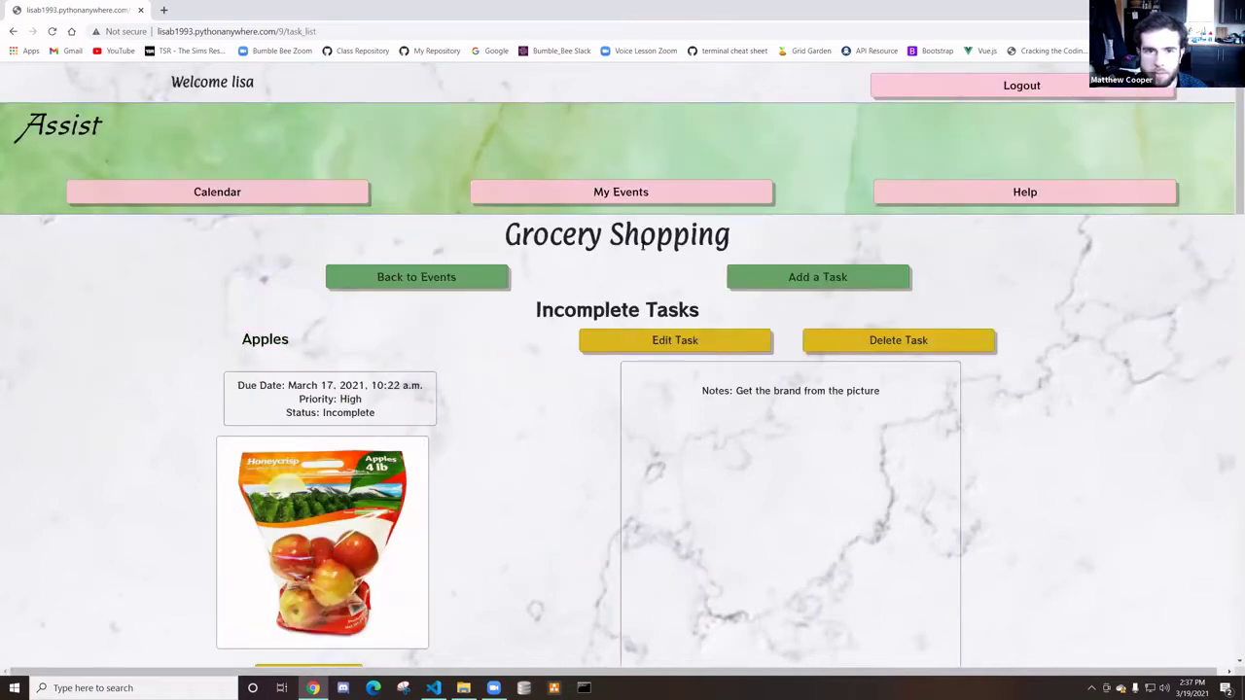
Go back to the My Events list
scroll(584, 394, "down", 1)
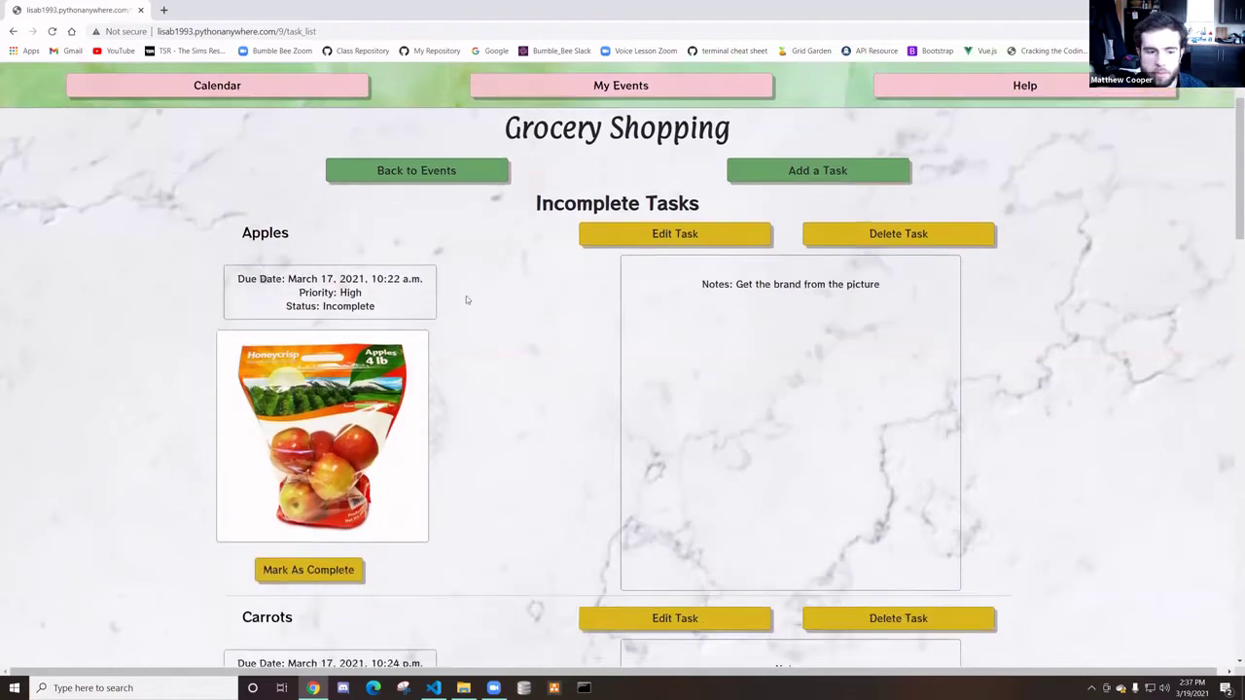
scroll(466, 296, "up", 1)
left_click(450, 280)
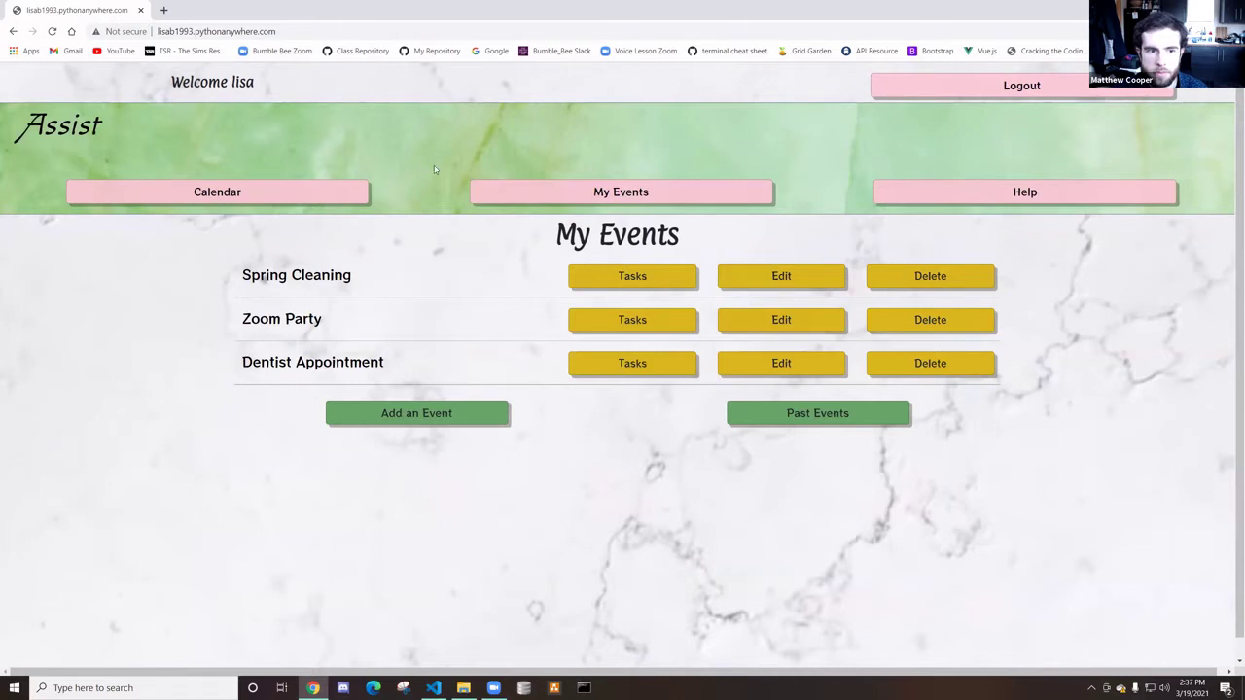
left_click(336, 199)
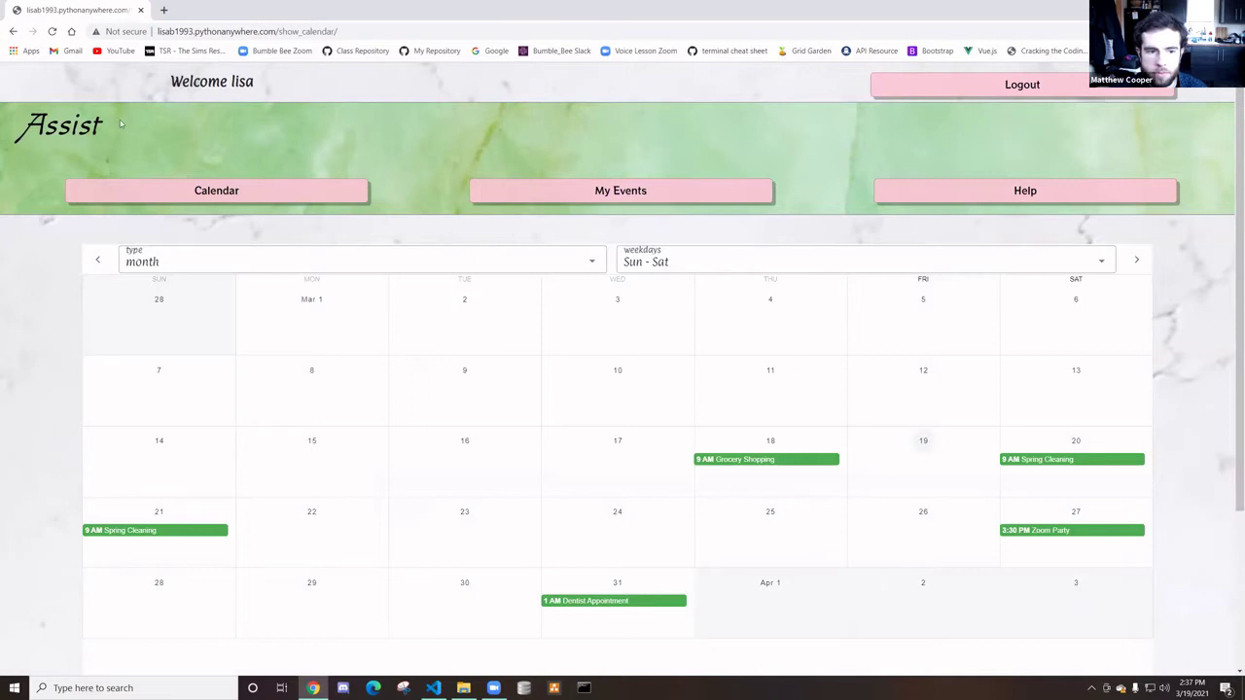
scroll(509, 308, "down", 3)
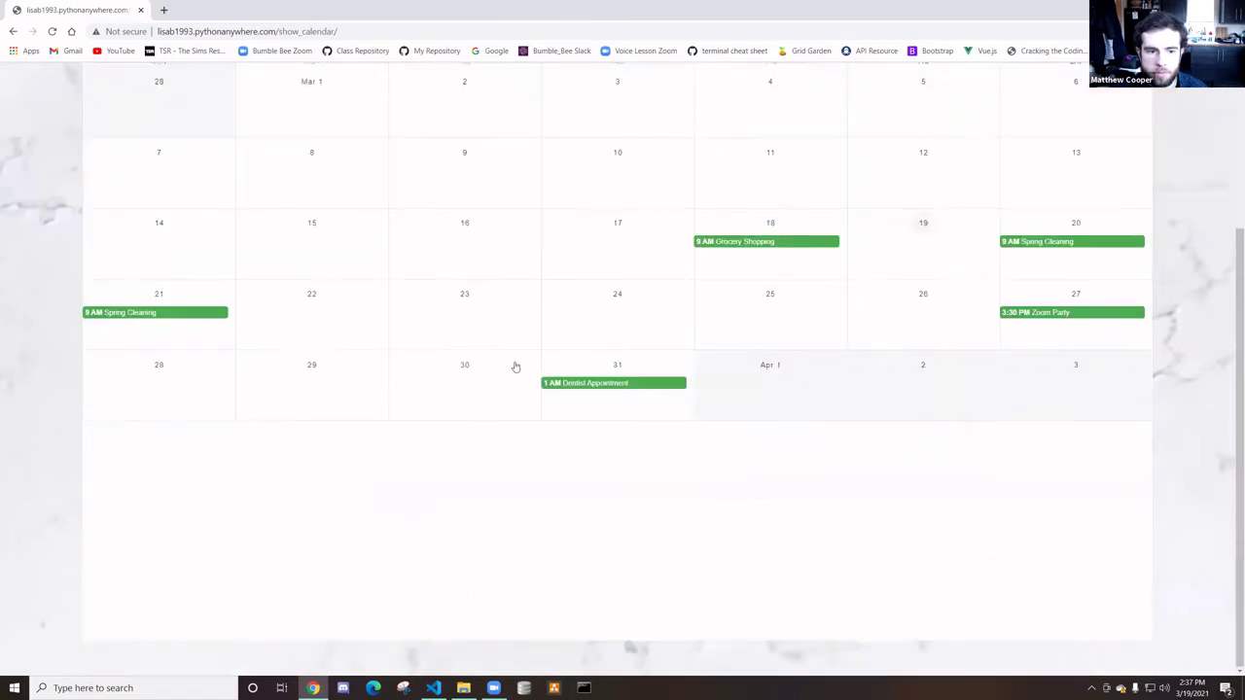
scroll(514, 367, "up", 3)
left_click(266, 264)
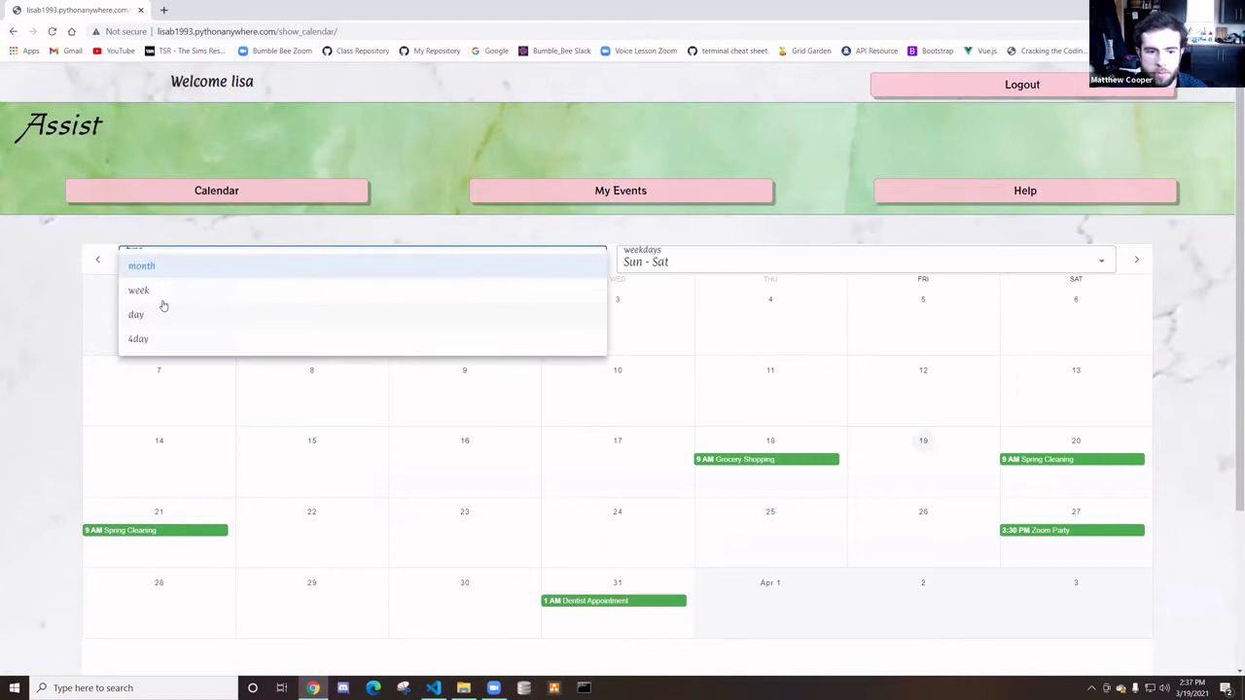
left_click(160, 290)
left_click(209, 261)
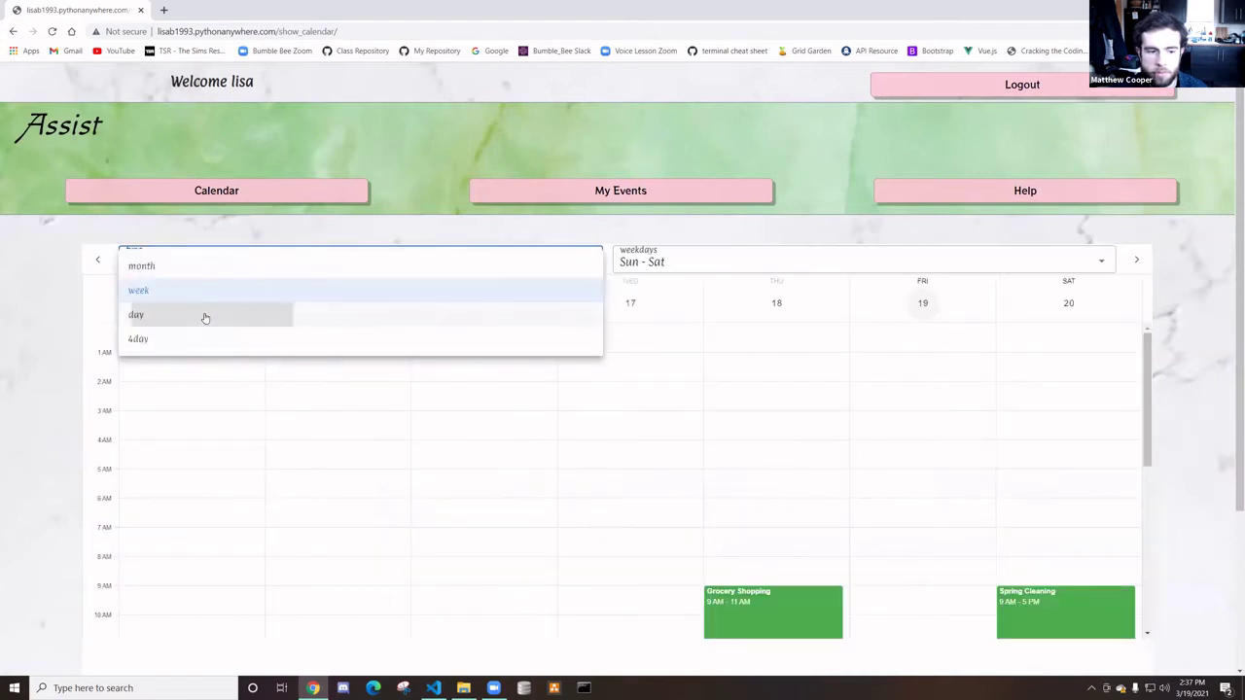
left_click(204, 314)
left_click(208, 257)
left_click(200, 338)
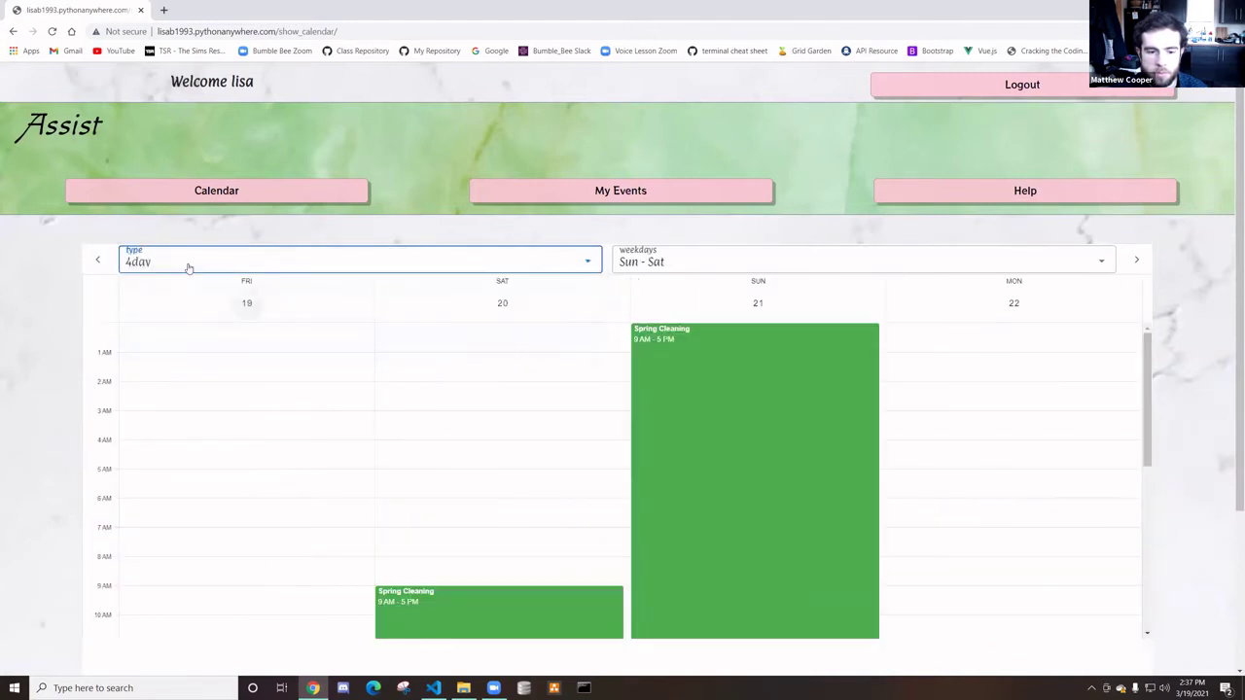
left_click(189, 269)
left_click(181, 269)
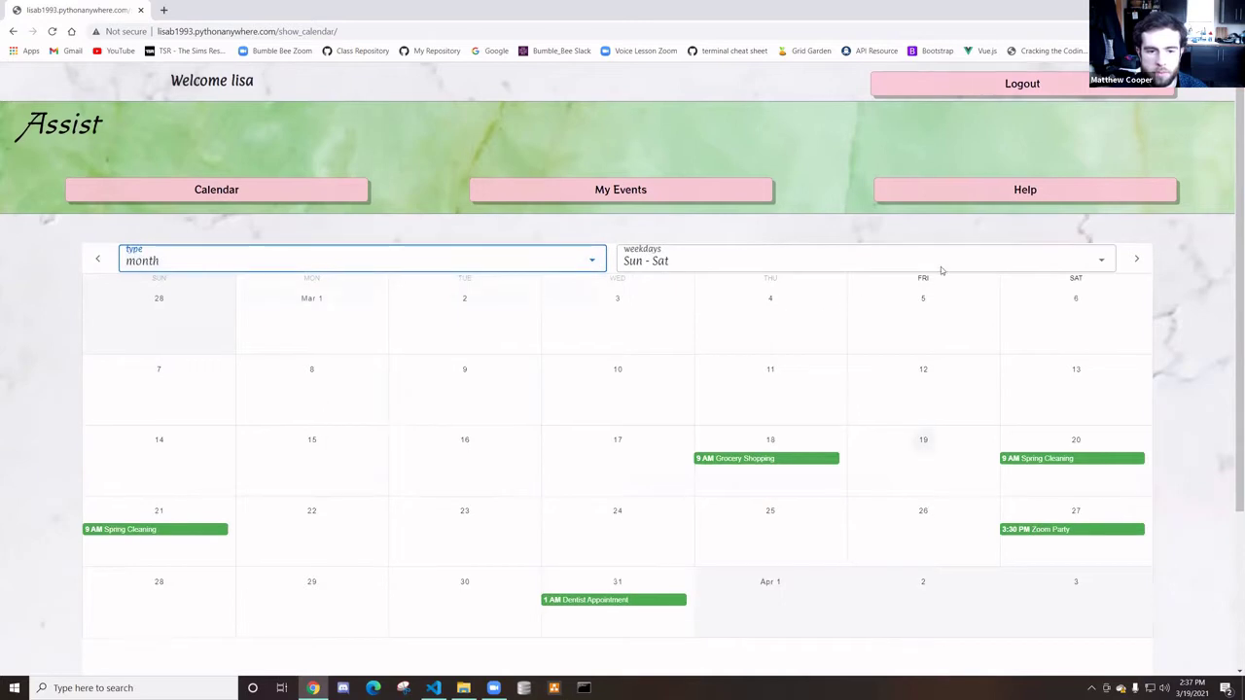
scroll(939, 272, "down", 1)
left_click(1135, 138)
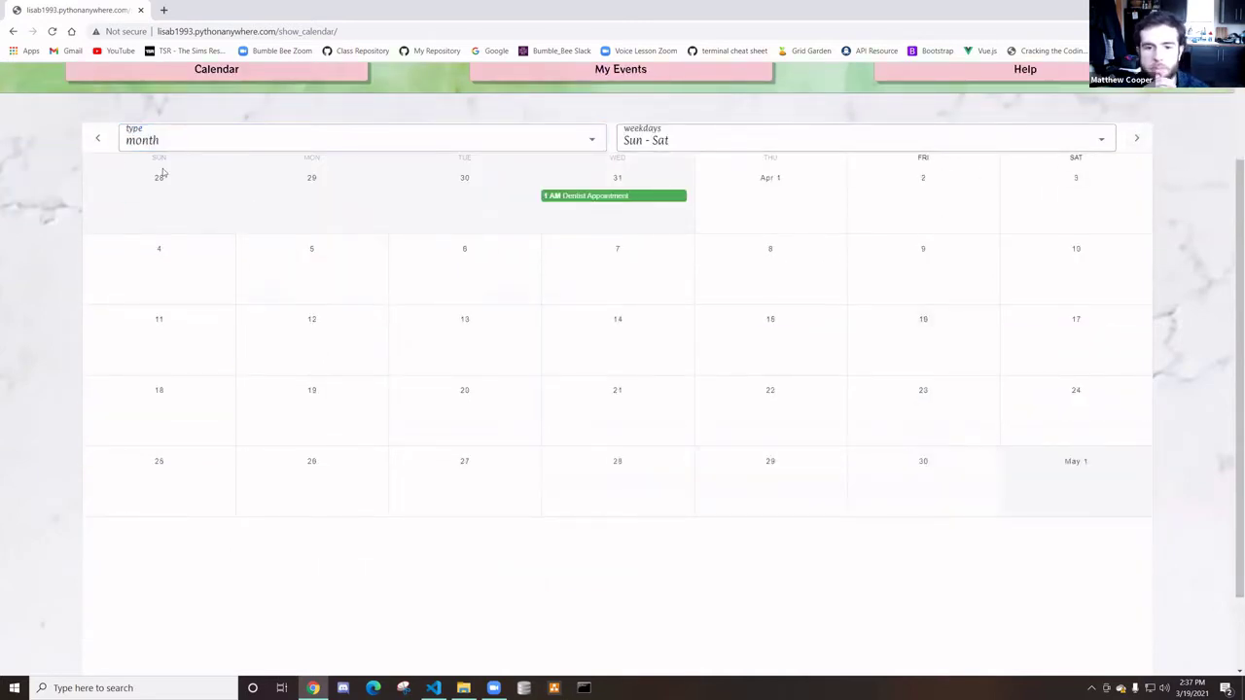
left_click(97, 138)
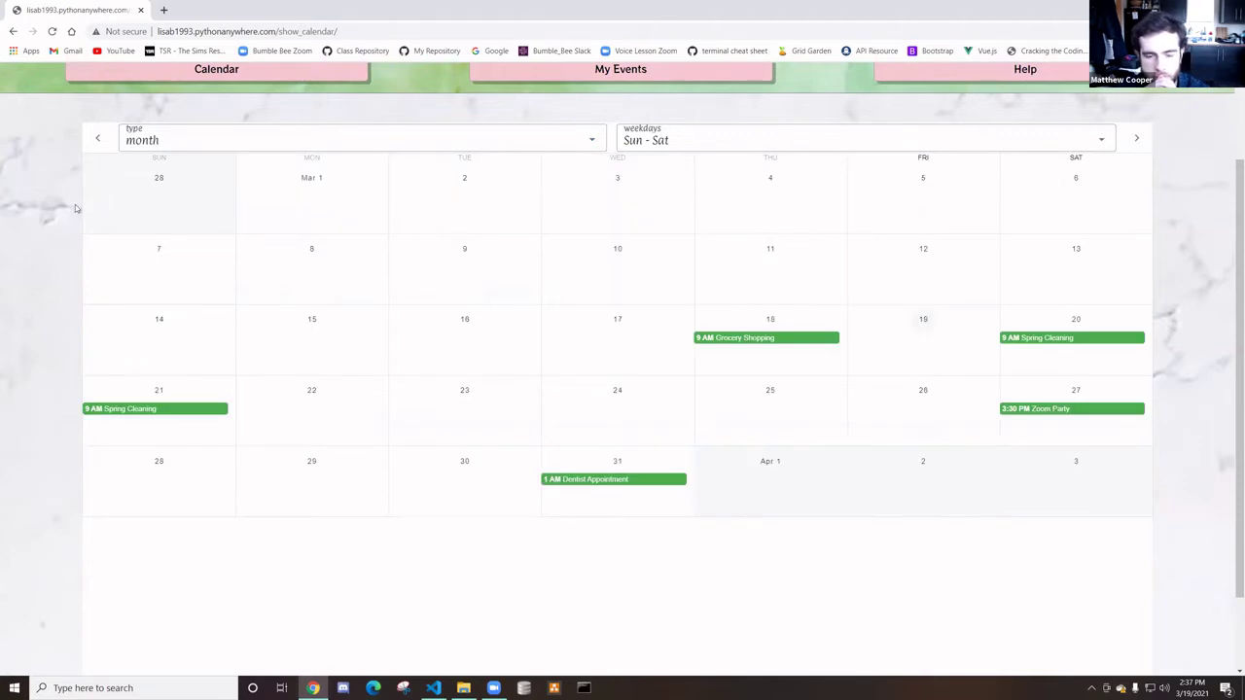
scroll(429, 408, "up", 2)
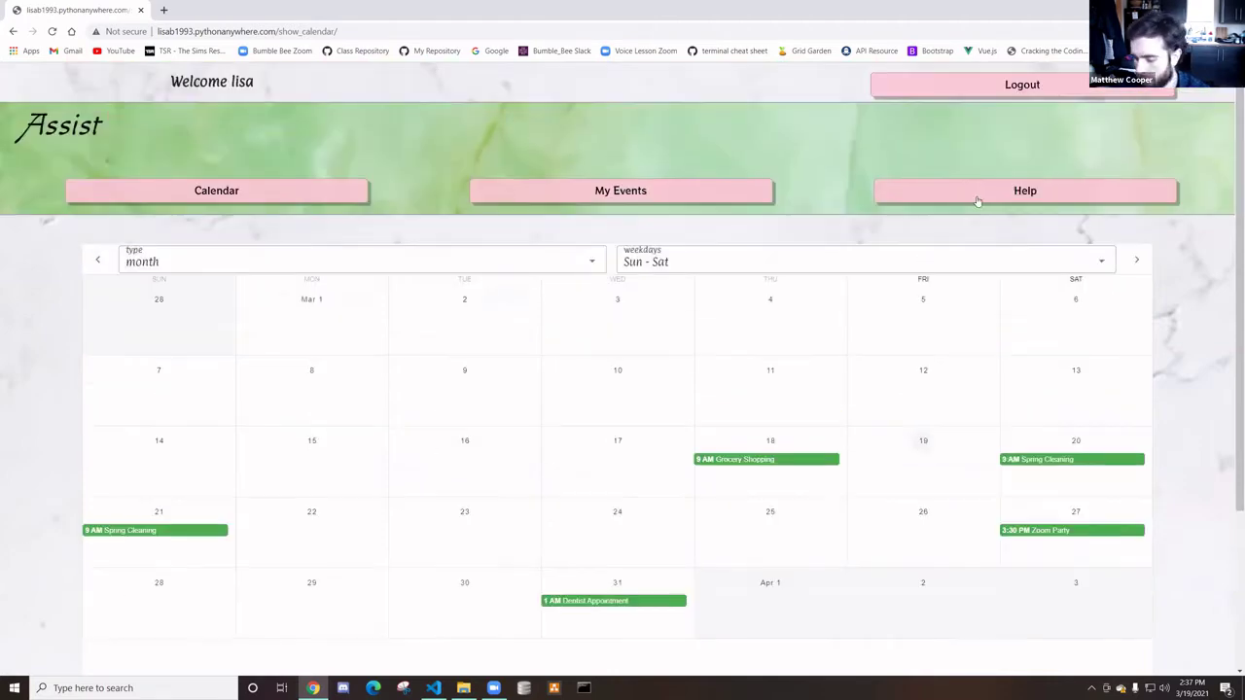
Read through the Welcome to Assist help page, then return to My Events
left_click(905, 193)
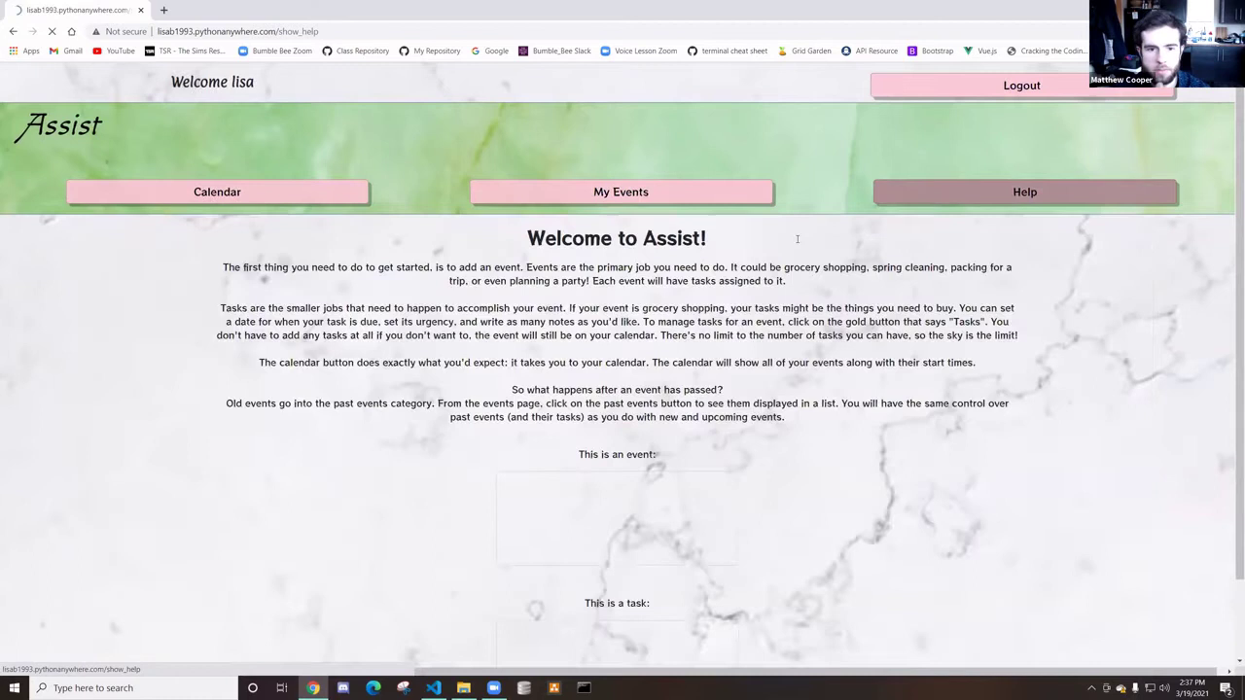
scroll(264, 281, "down", 1)
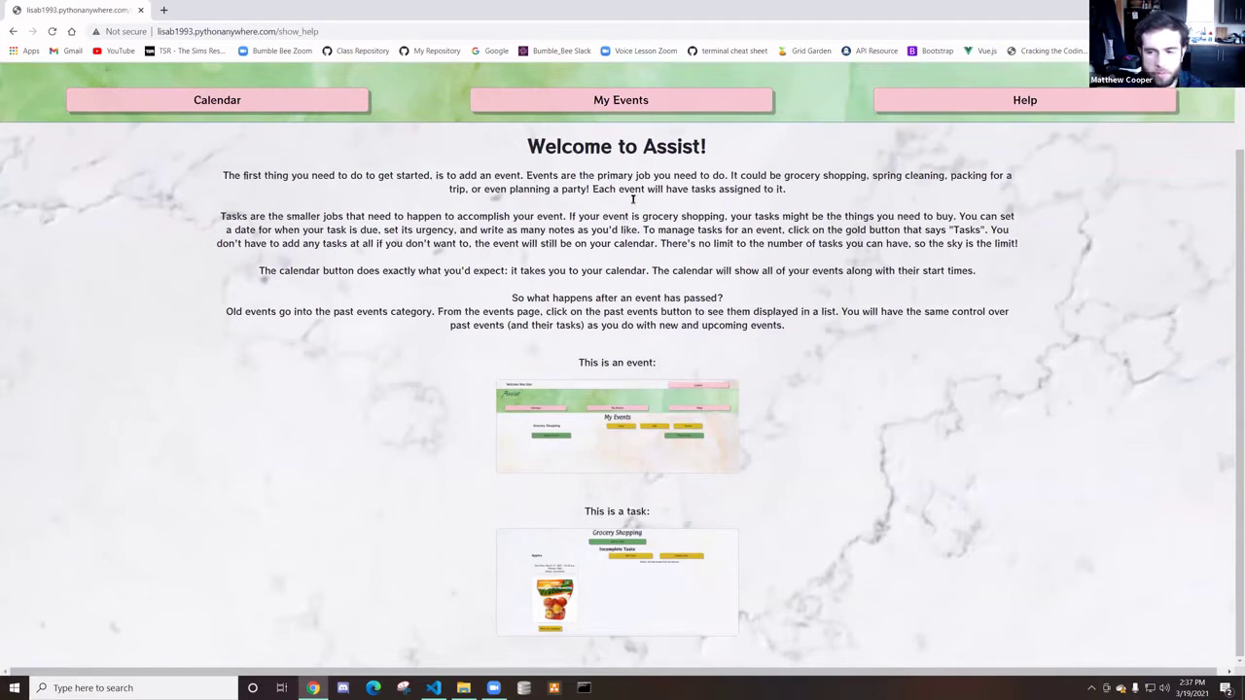
scroll(572, 287, "up", 2)
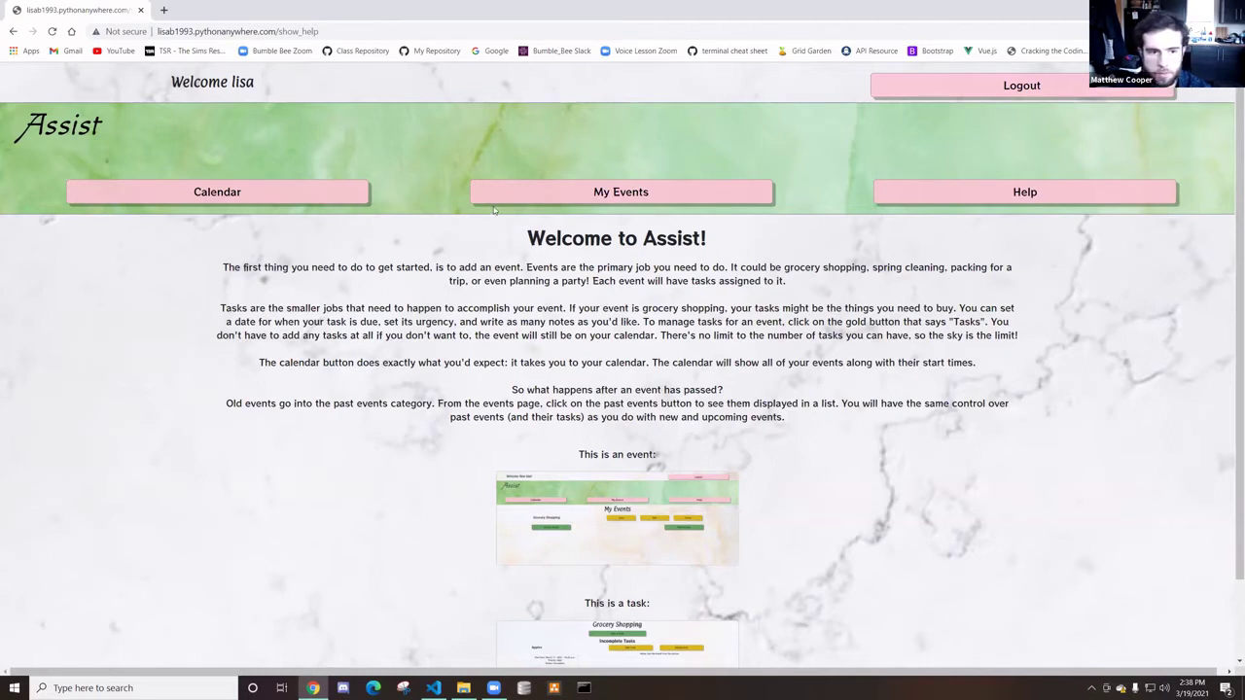
left_click(492, 202)
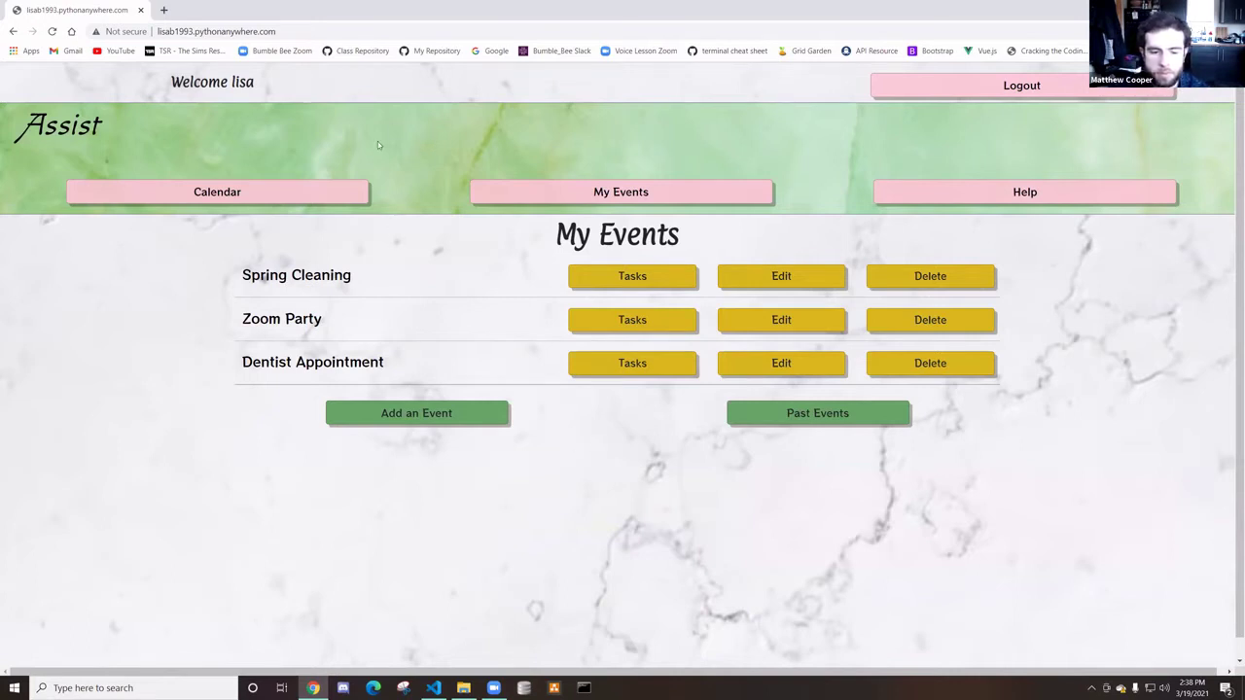
left_click(323, 199)
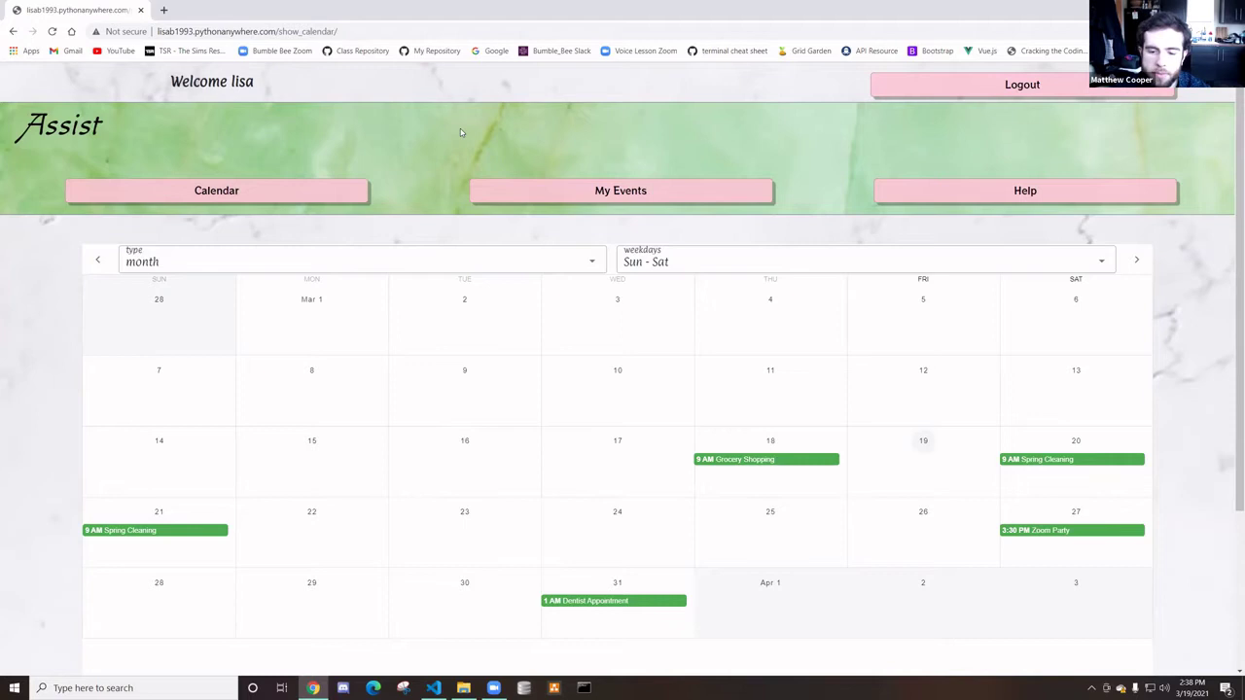
left_click(516, 191)
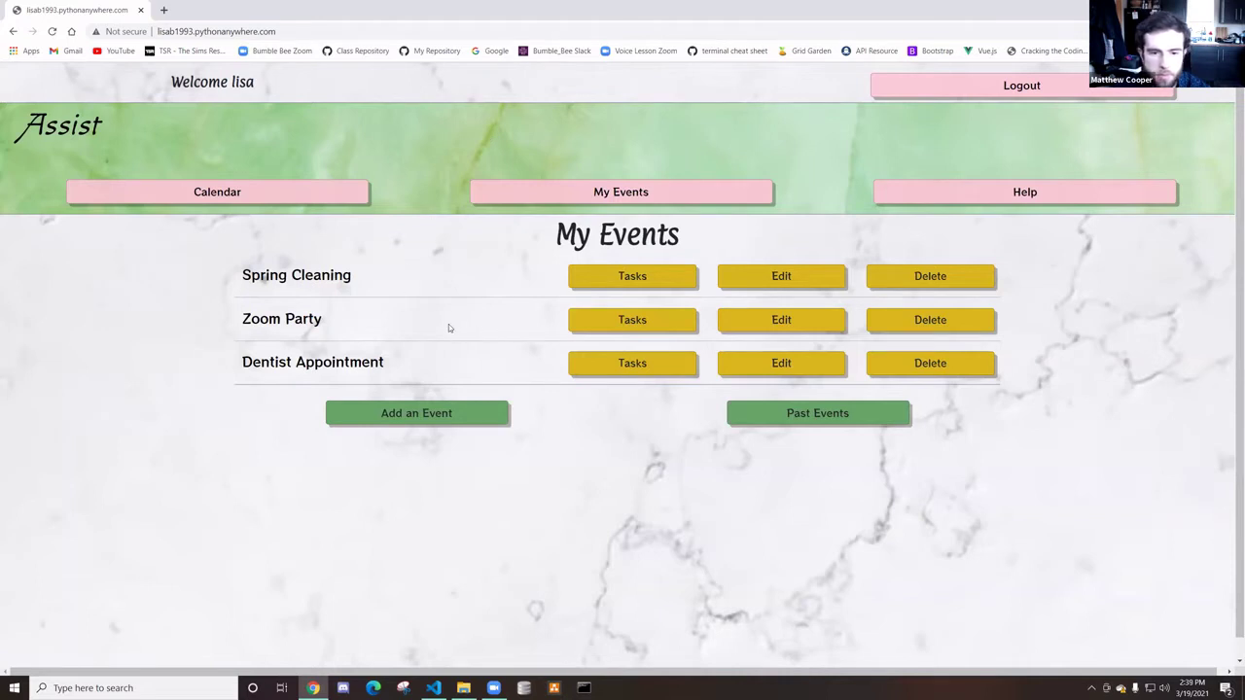
Delete the Dentist Appointment event from the My Events list
left_click(756, 417)
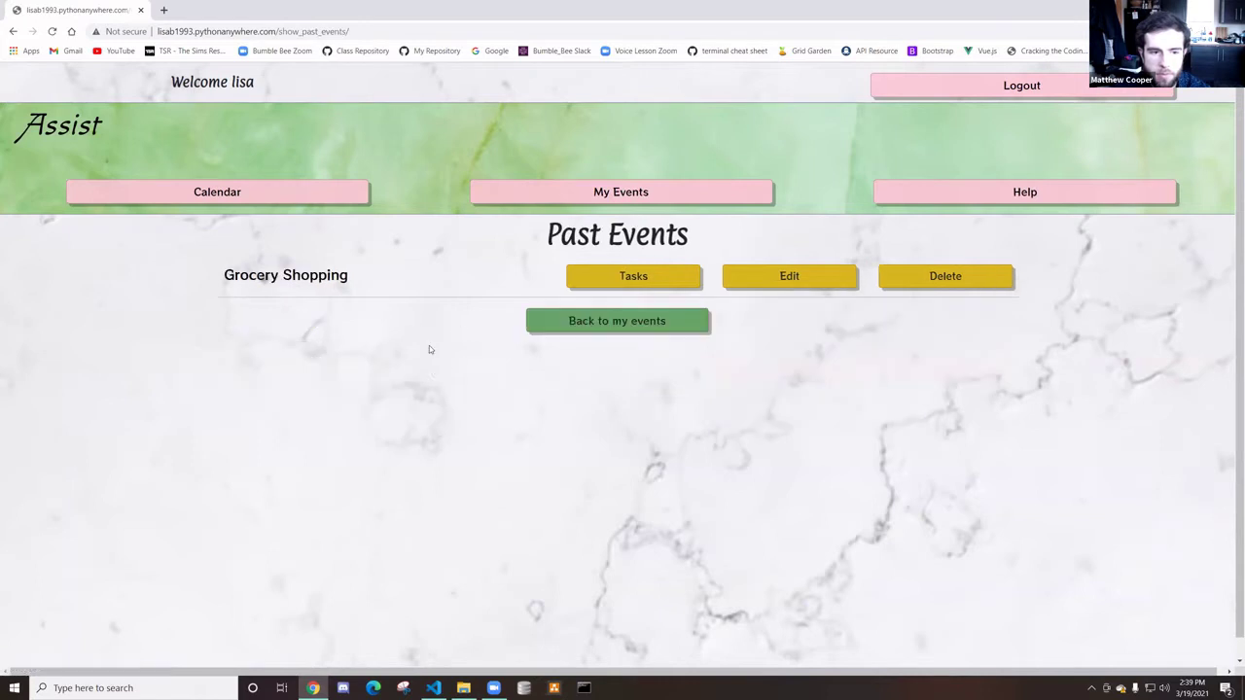
left_click(554, 323)
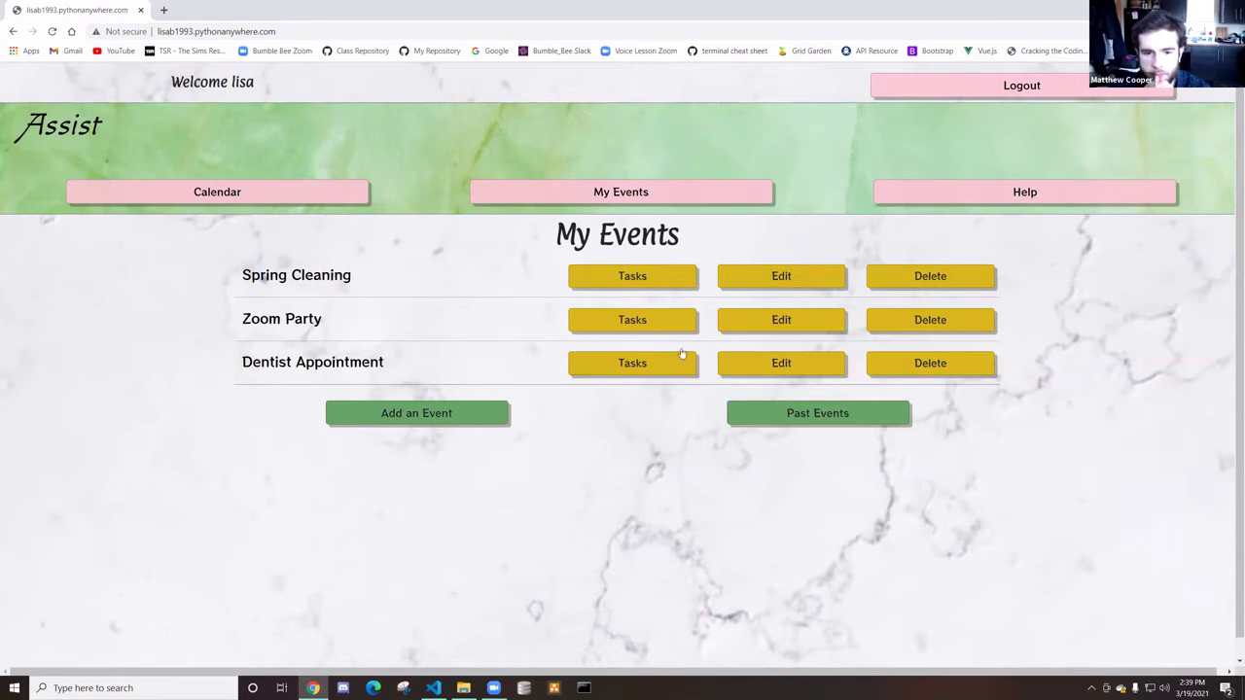
left_click(905, 371)
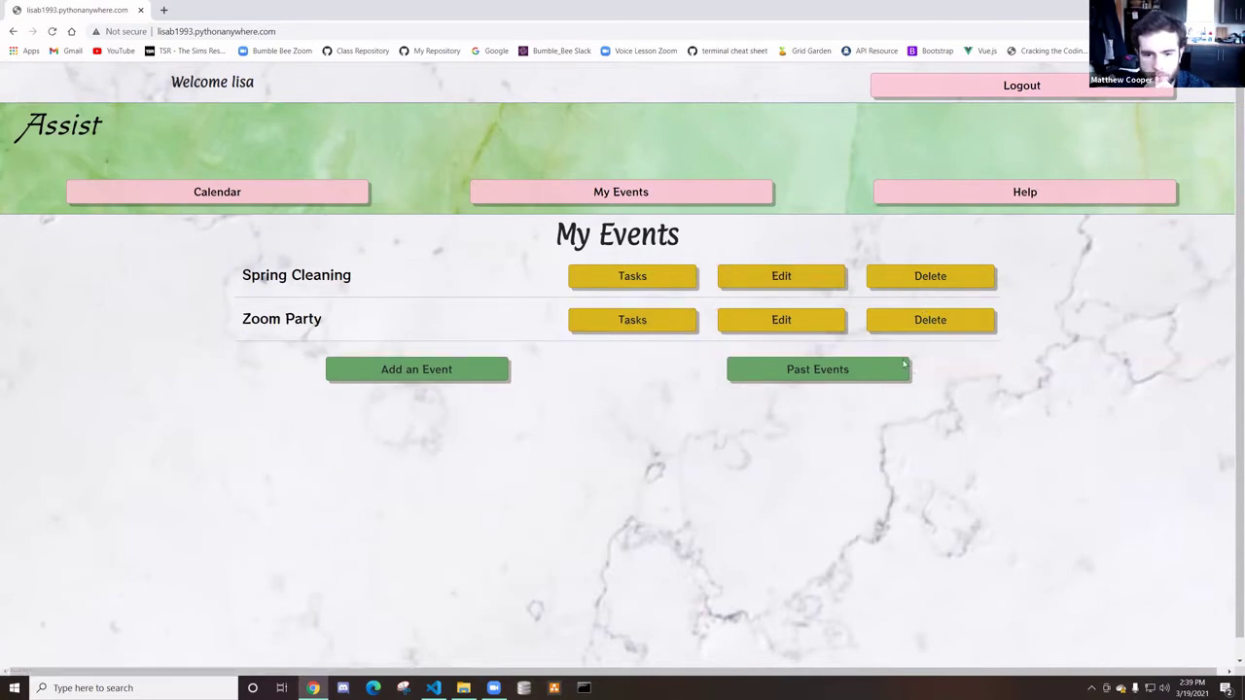
Set the Zoom Party start to 03/27/2021 04:00 PM and save it
left_click(746, 328)
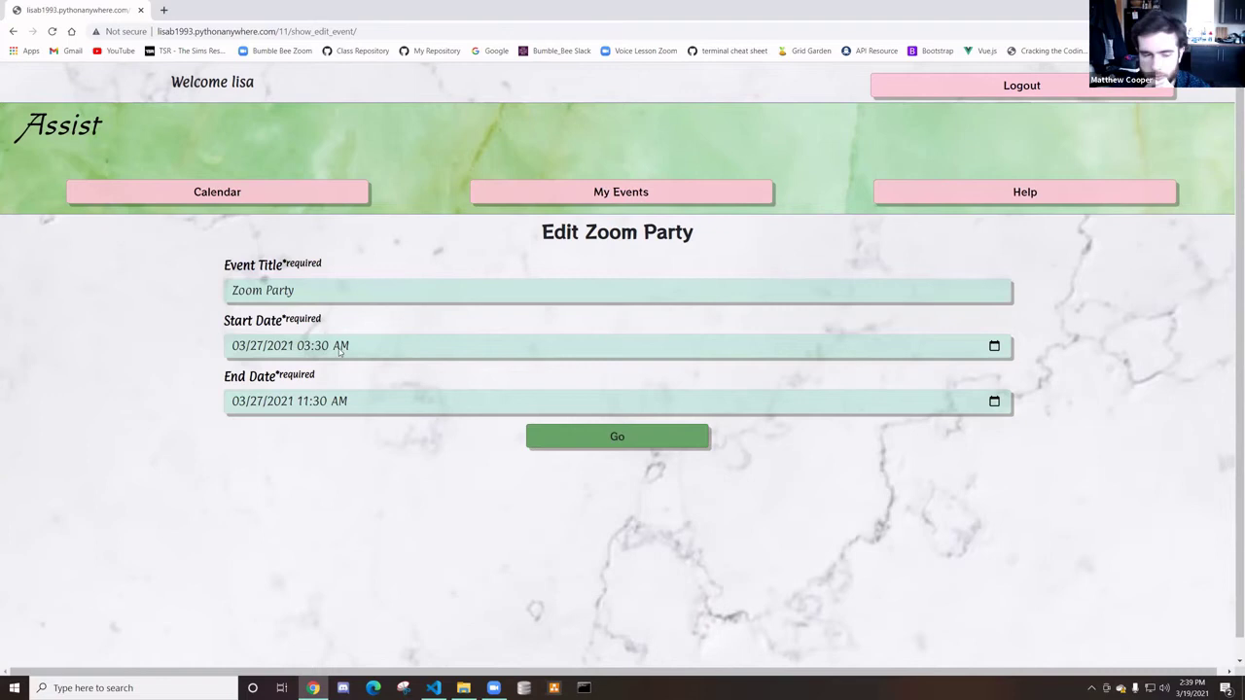
left_click(994, 347)
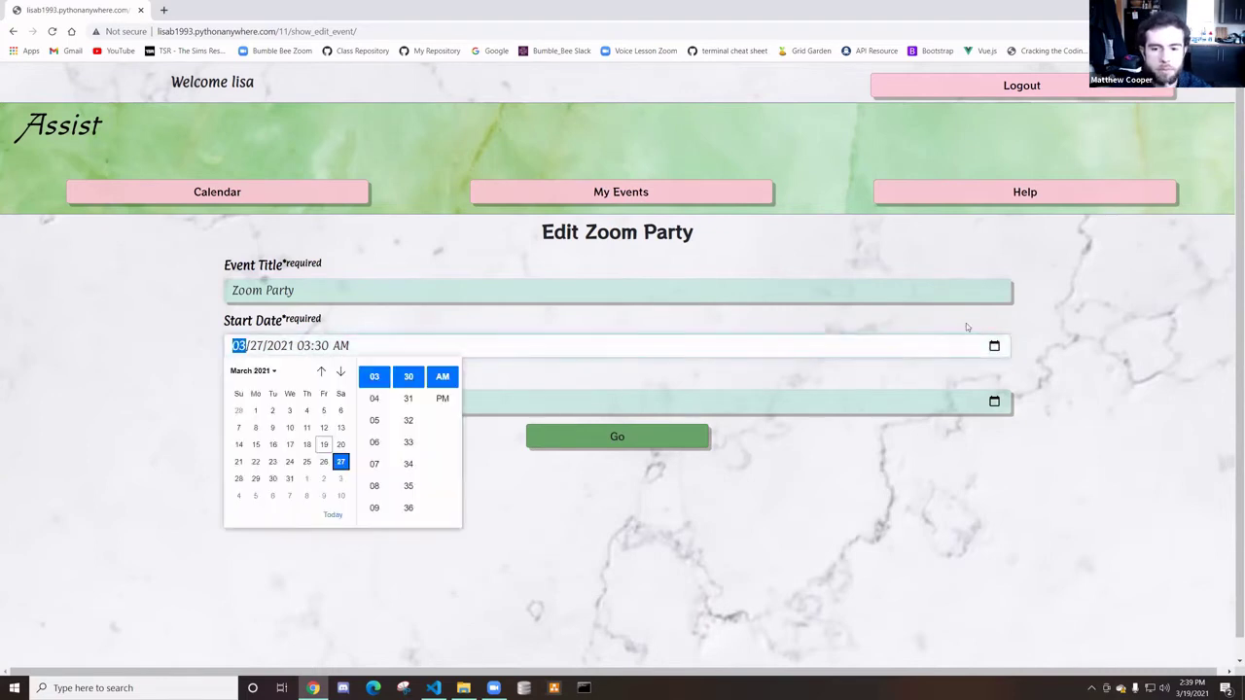
left_click(375, 398)
scroll(408, 463, "down", 6)
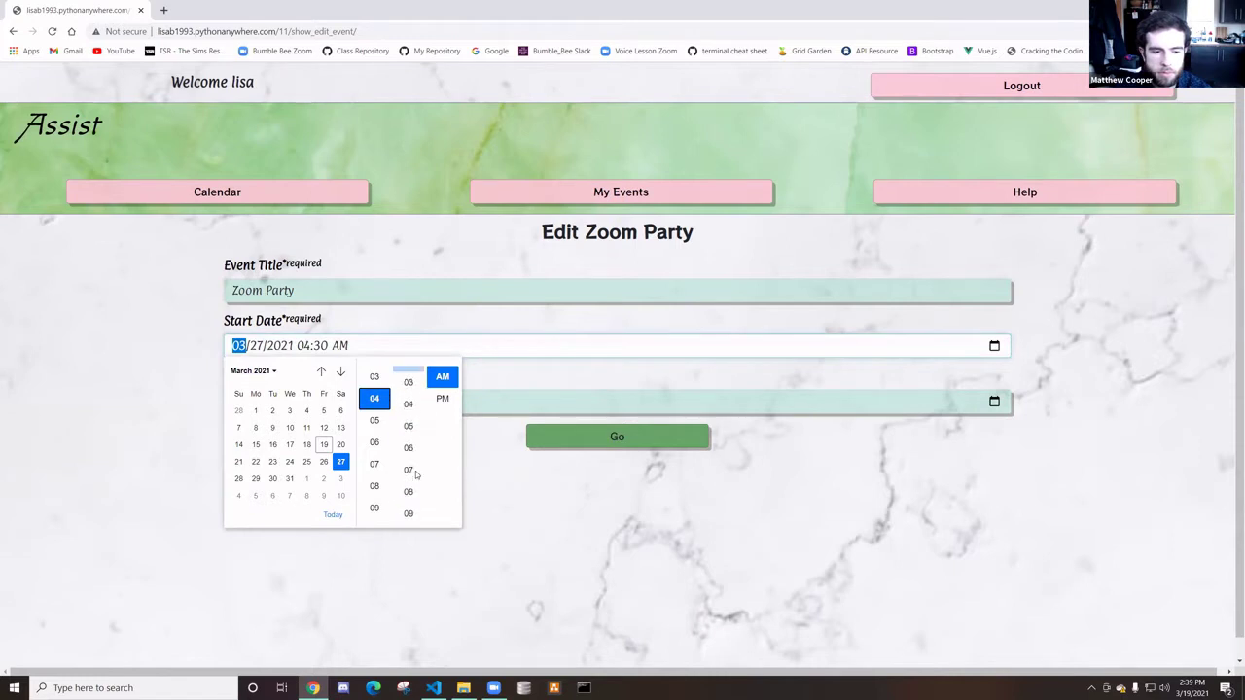
scroll(413, 457, "down", 1)
left_click(408, 425)
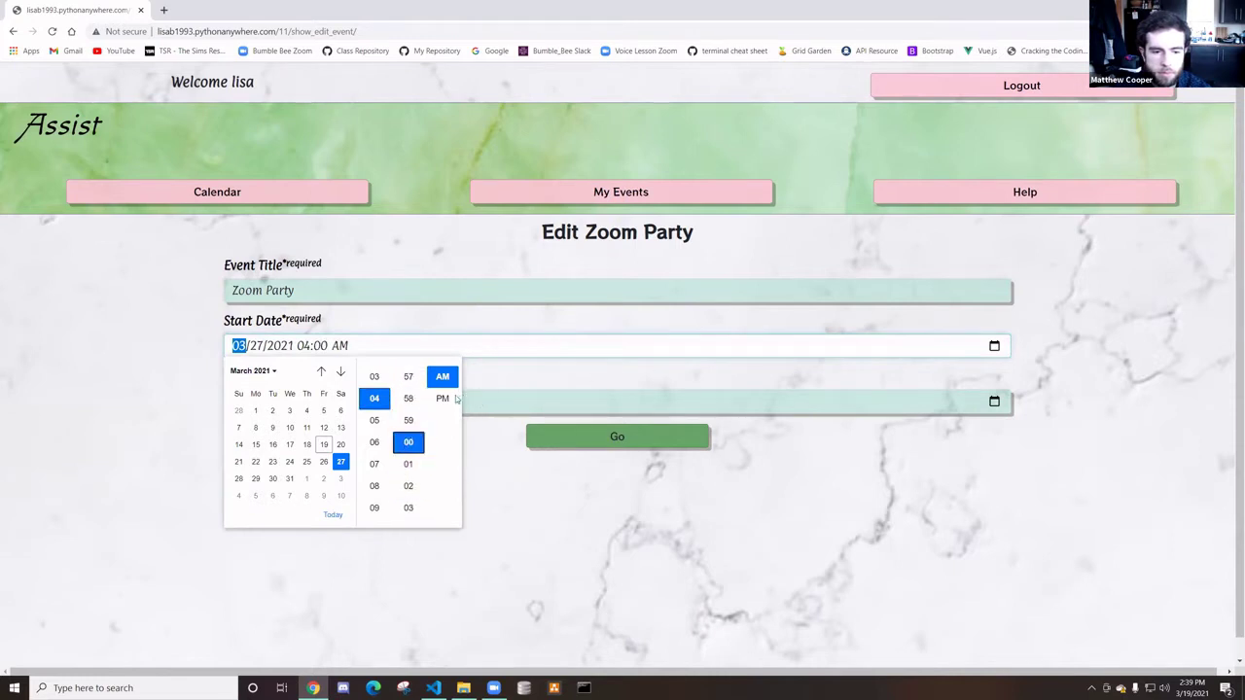
left_click(444, 398)
left_click(543, 439)
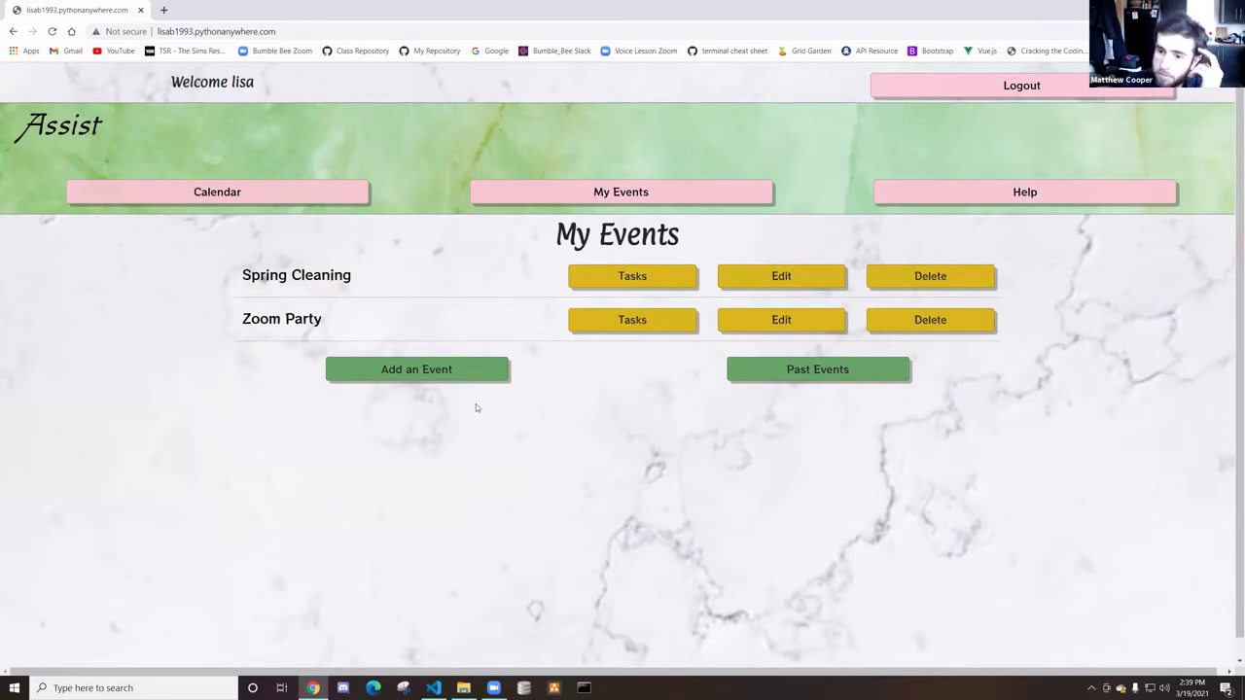
left_click(630, 288)
scroll(588, 435, "down", 2)
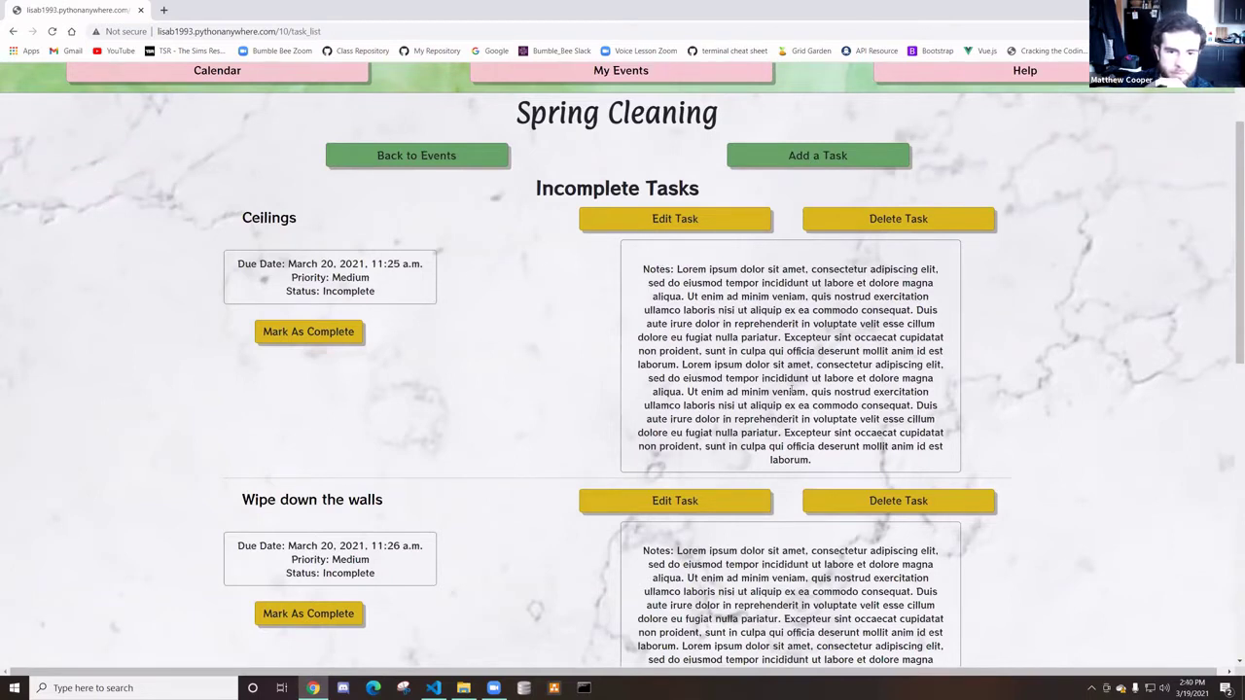
left_click_drag(822, 465, 613, 287)
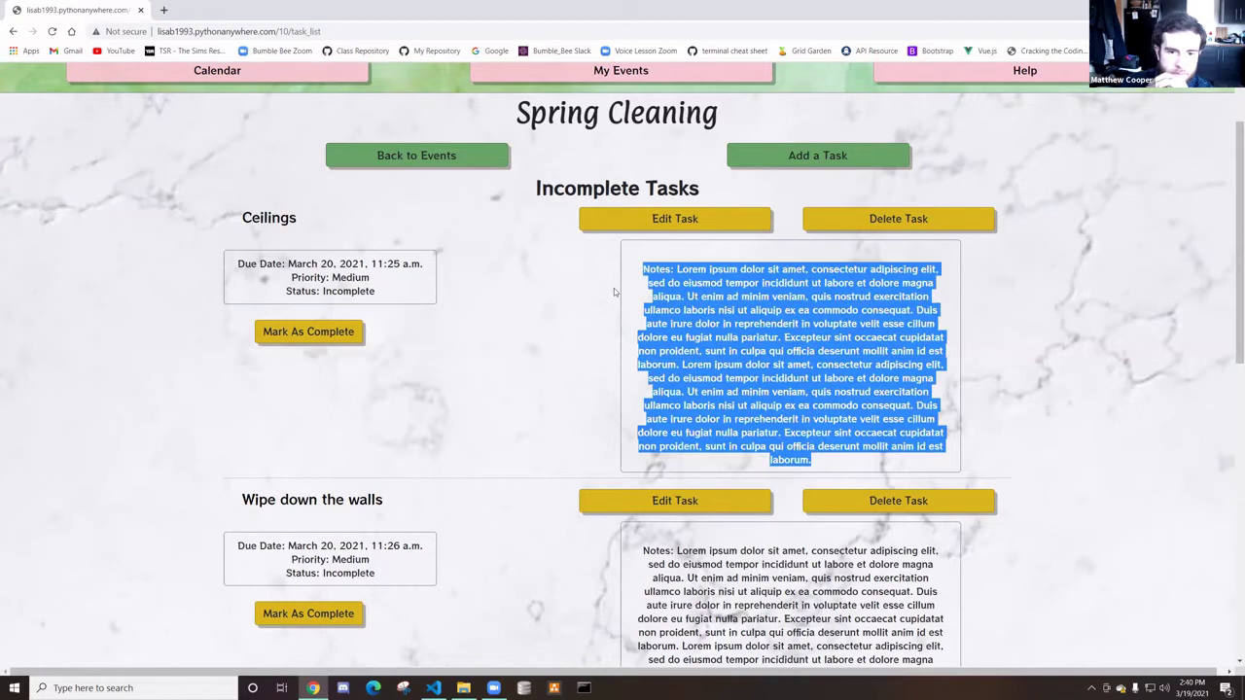
left_click(13, 31)
left_click(819, 350)
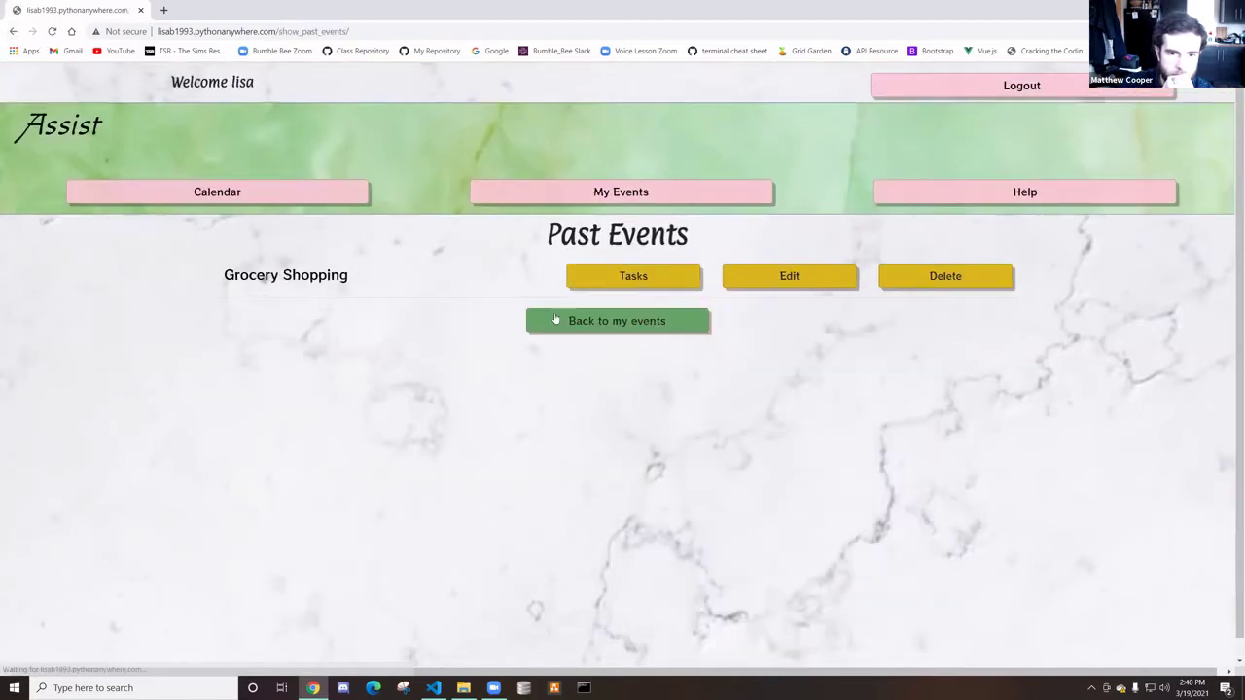
left_click(589, 286)
scroll(775, 290, "down", 1)
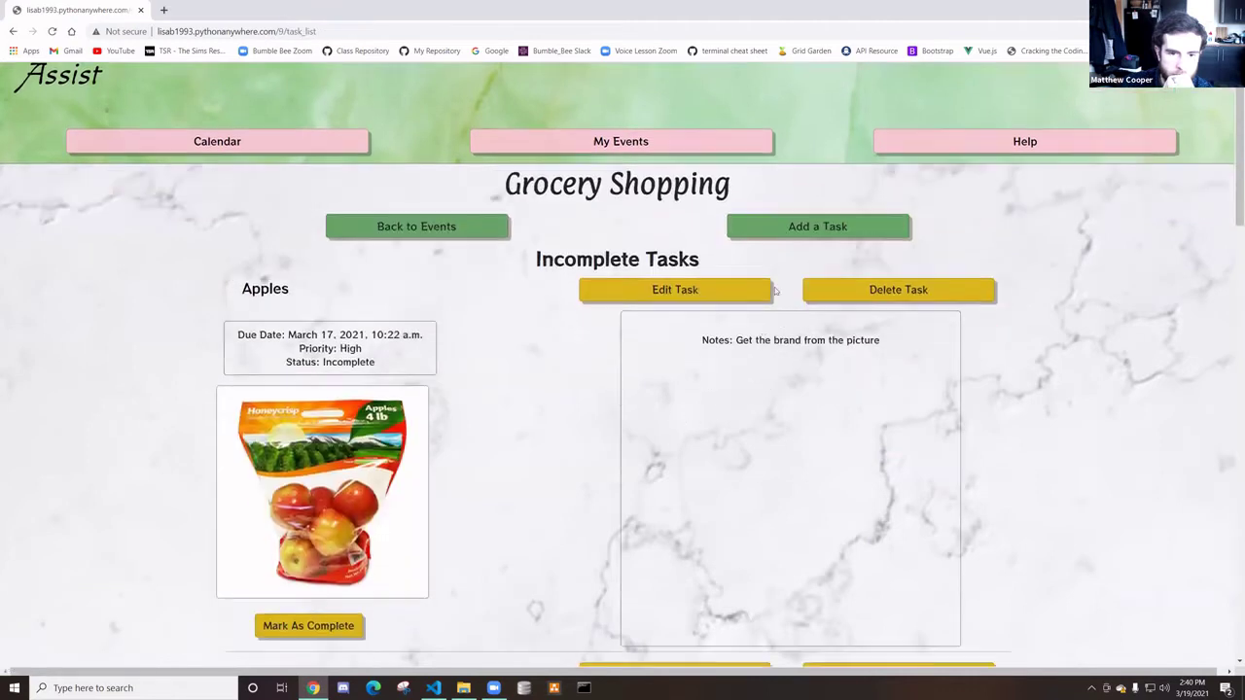
left_click(763, 289)
scroll(392, 382, "down", 1)
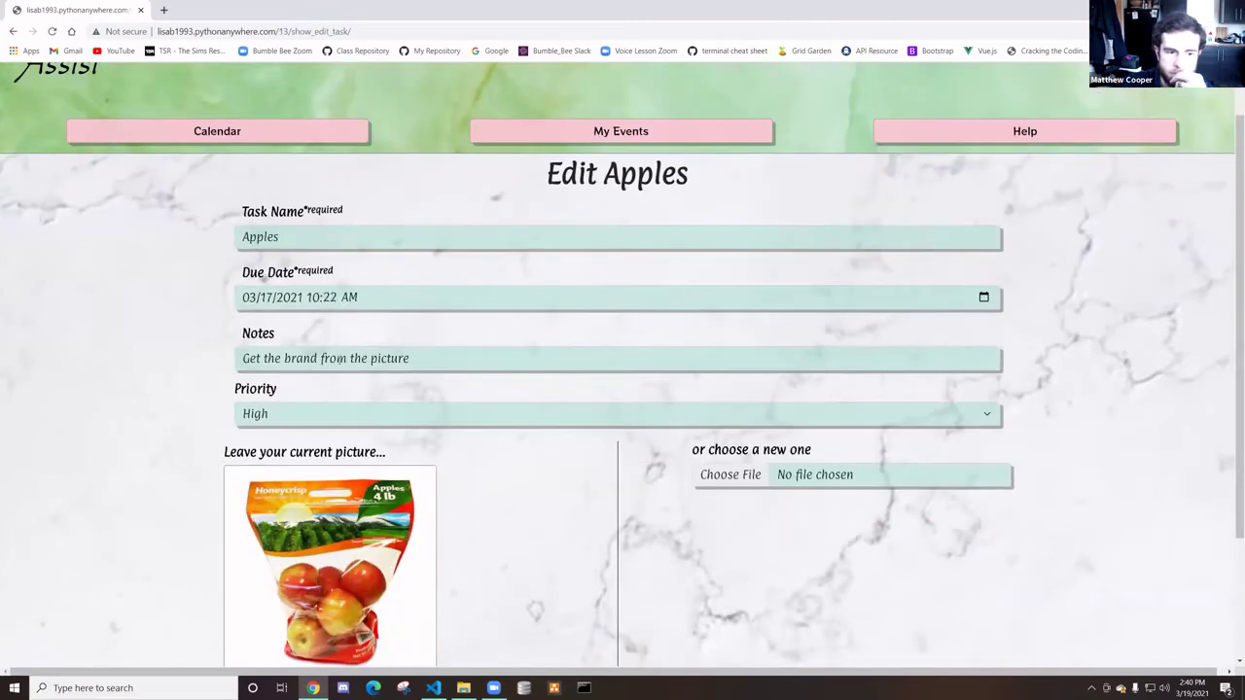
triple_click(342, 358)
type("Lorem ipsum dolor sit amet, consectetur adipiscing elit, sed do eiusmod tempor incididunt ut labore et dolore magna aliqua. Ut enim ad minim veniam, quis nostrud exercitation ullamco laboris nisi ut aliquip ex ea commodo consequat. Duis aute irure dolor in reprehenderit in voluptate velit esse cillum dolore eu fugiat nulla pariatur. Excepteur sint occaecat cupidatat non proident, sunt in culpa qui officia deserunt mollit anim id est laborum.")
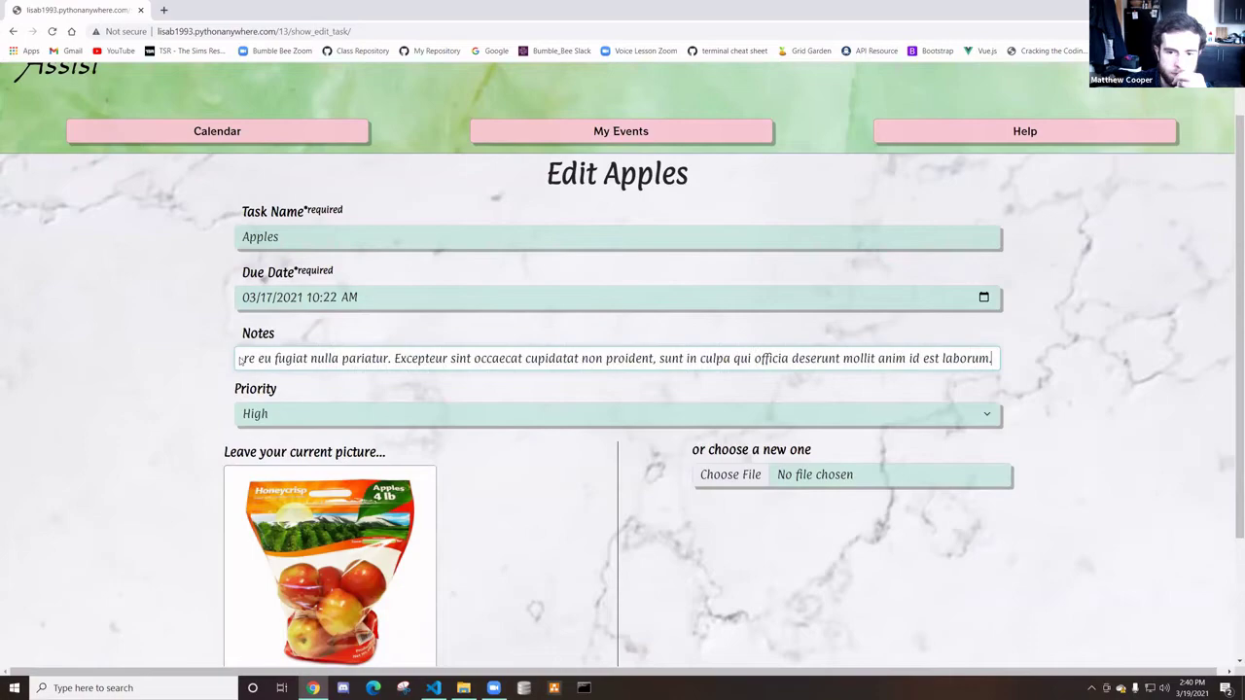
scroll(573, 536, "down", 2)
left_click(577, 584)
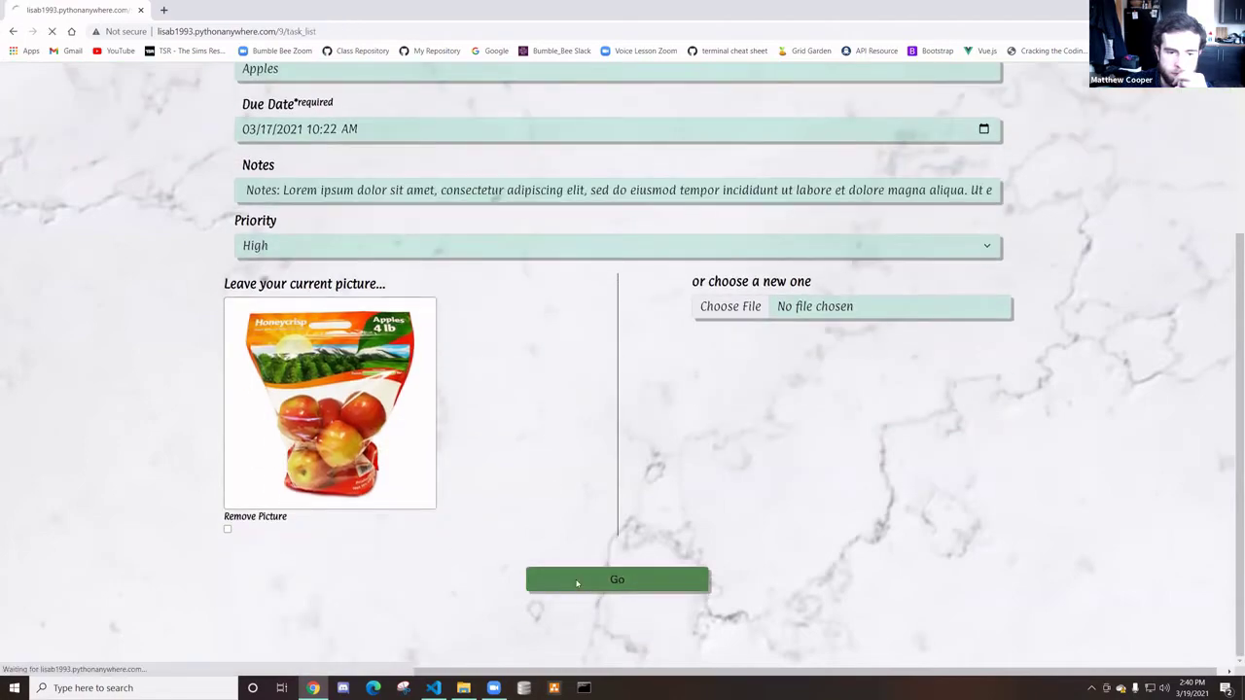
scroll(697, 391, "down", 1)
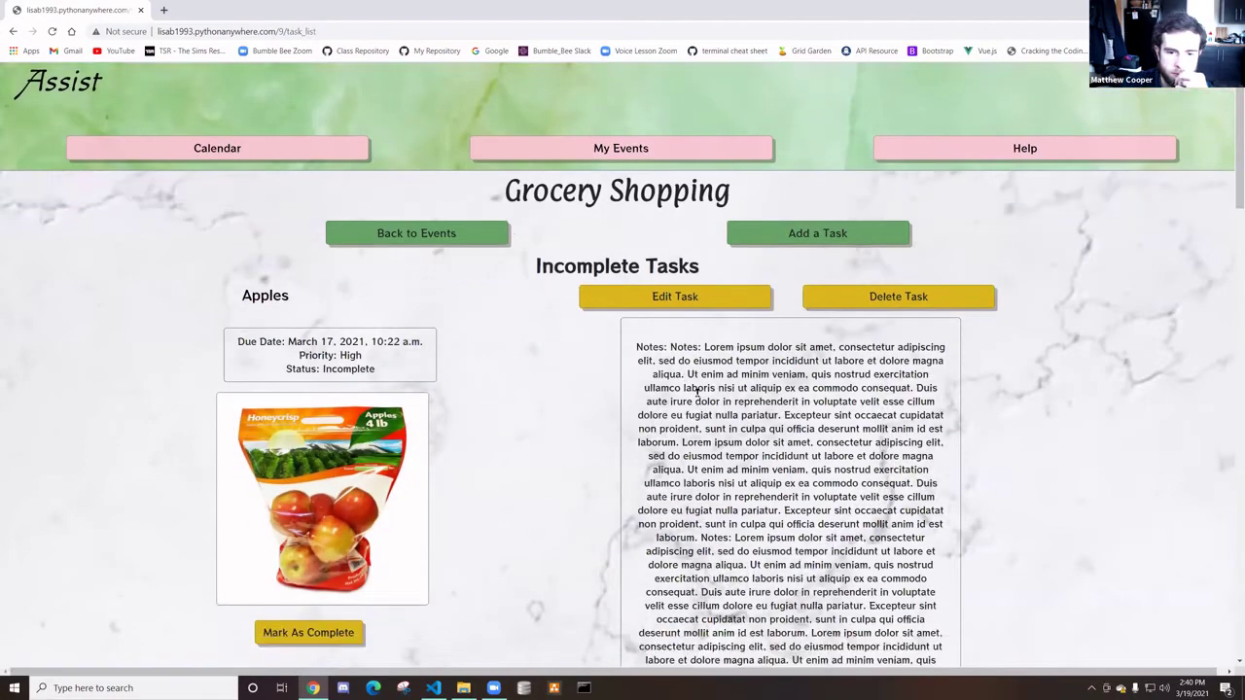
scroll(696, 391, "down", 6)
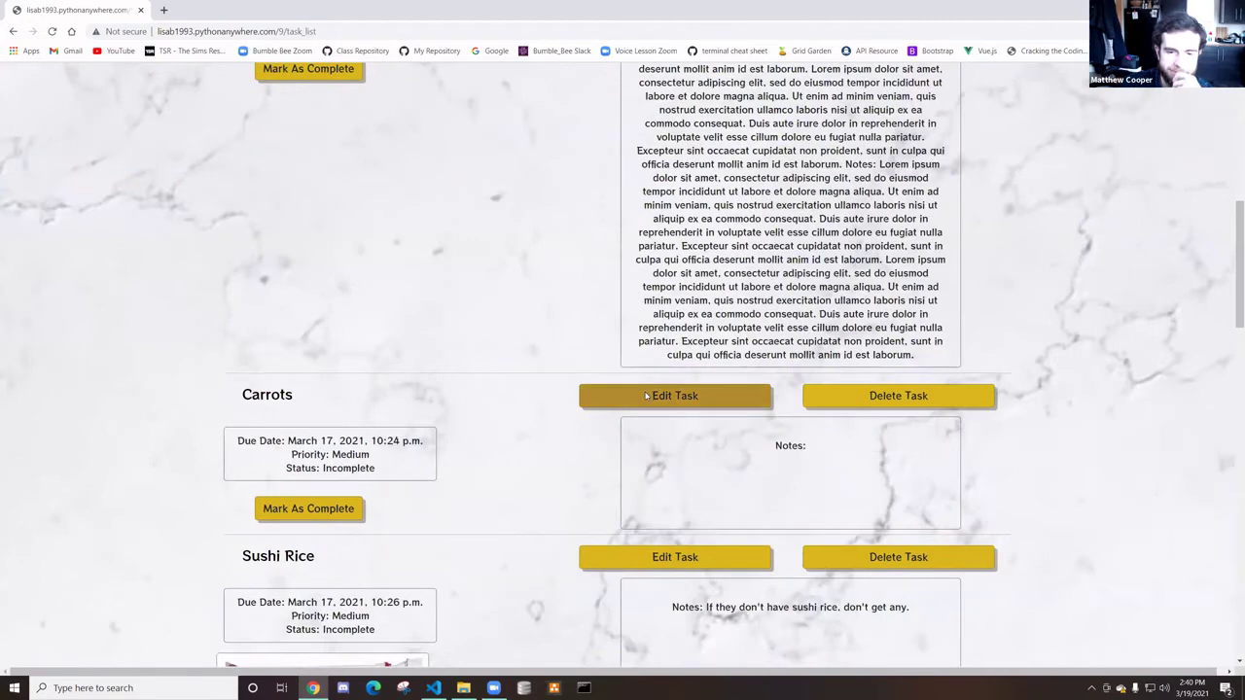
scroll(645, 395, "up", 2)
scroll(642, 395, "up", 2)
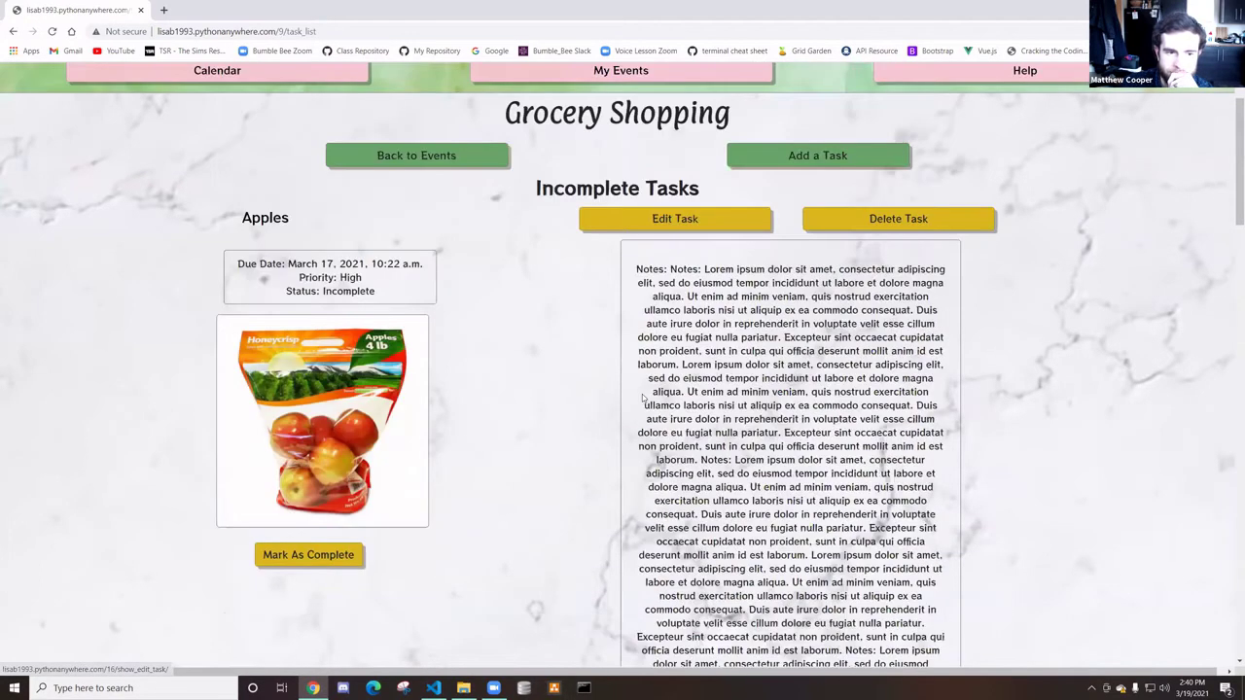
scroll(642, 396, "down", 2)
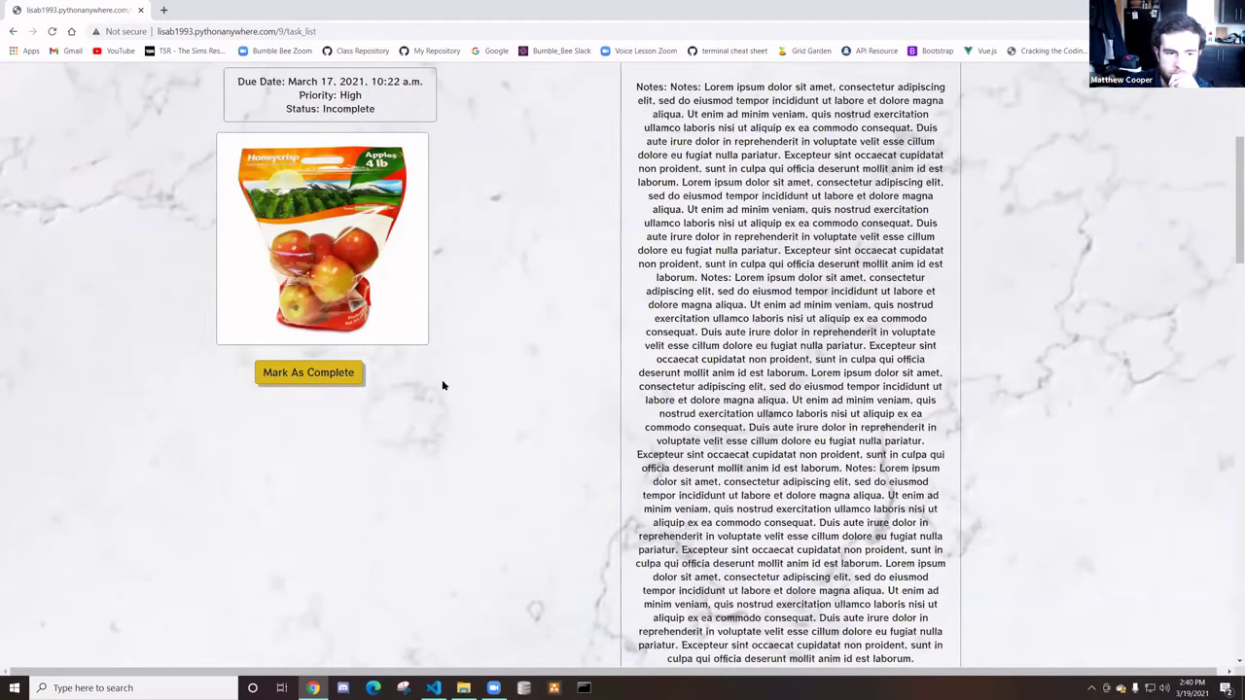
scroll(563, 424, "up", 2)
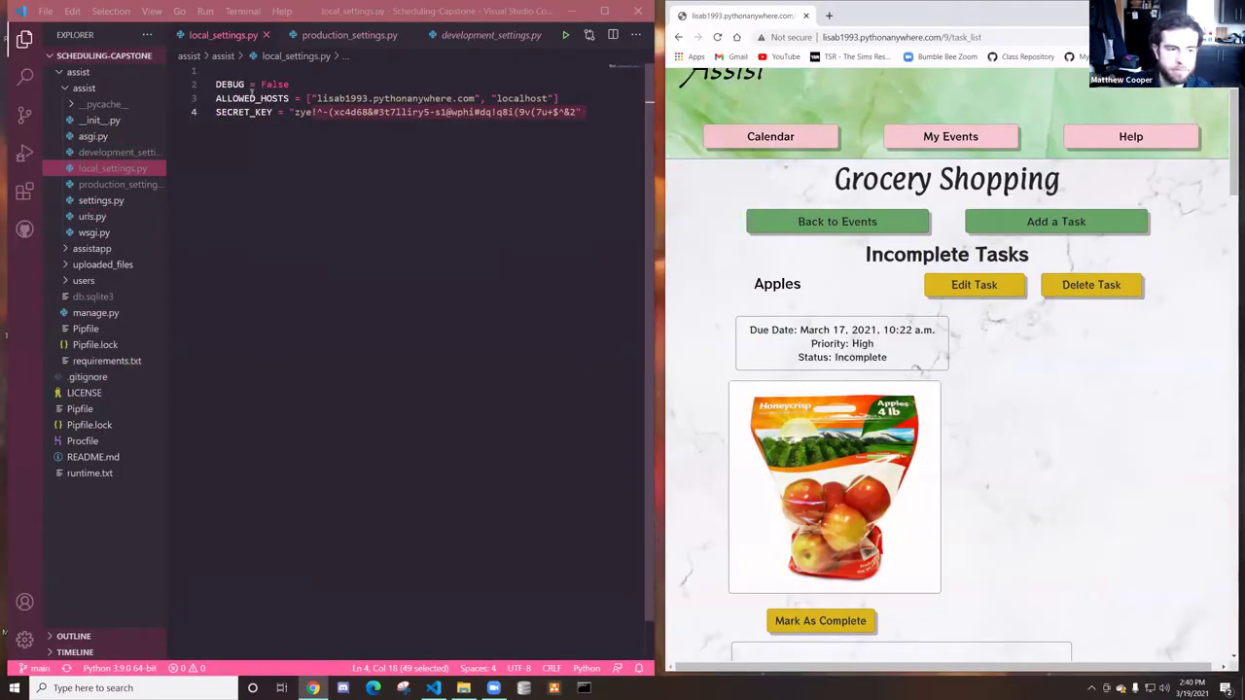
Close the local_settings.py, production_settings.py, assist_style.css and development_settings.py tabs
left_click(265, 36)
left_click(300, 36)
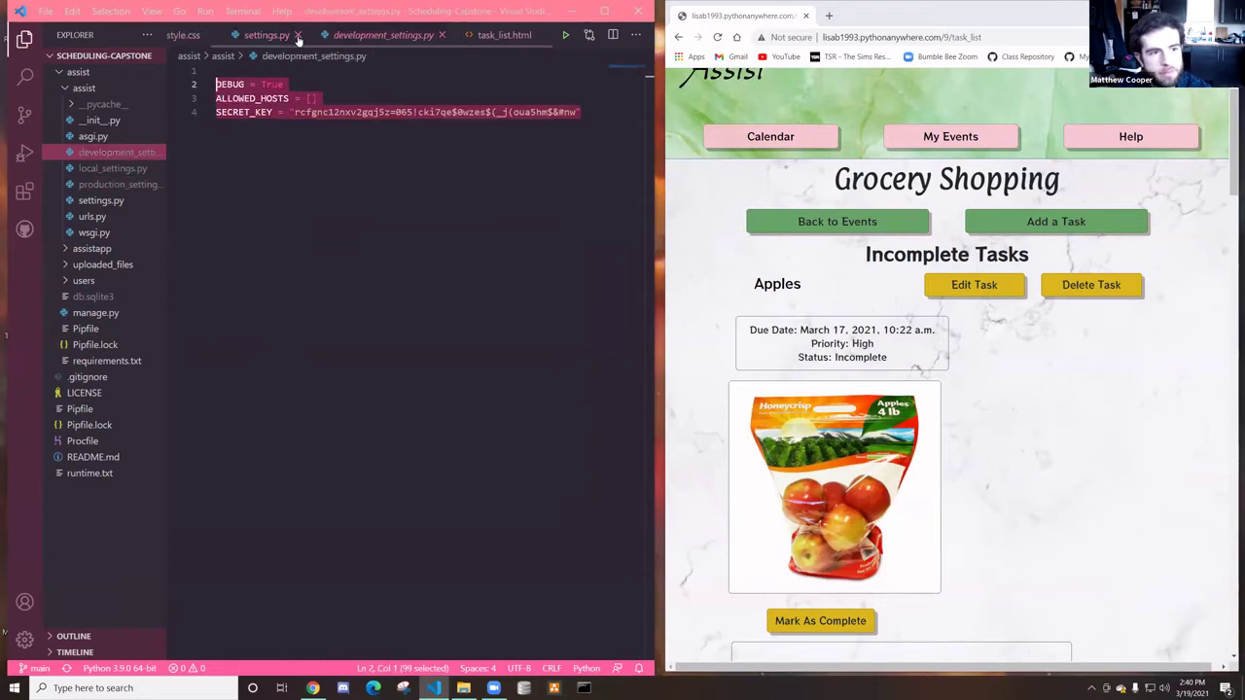
left_click(258, 36)
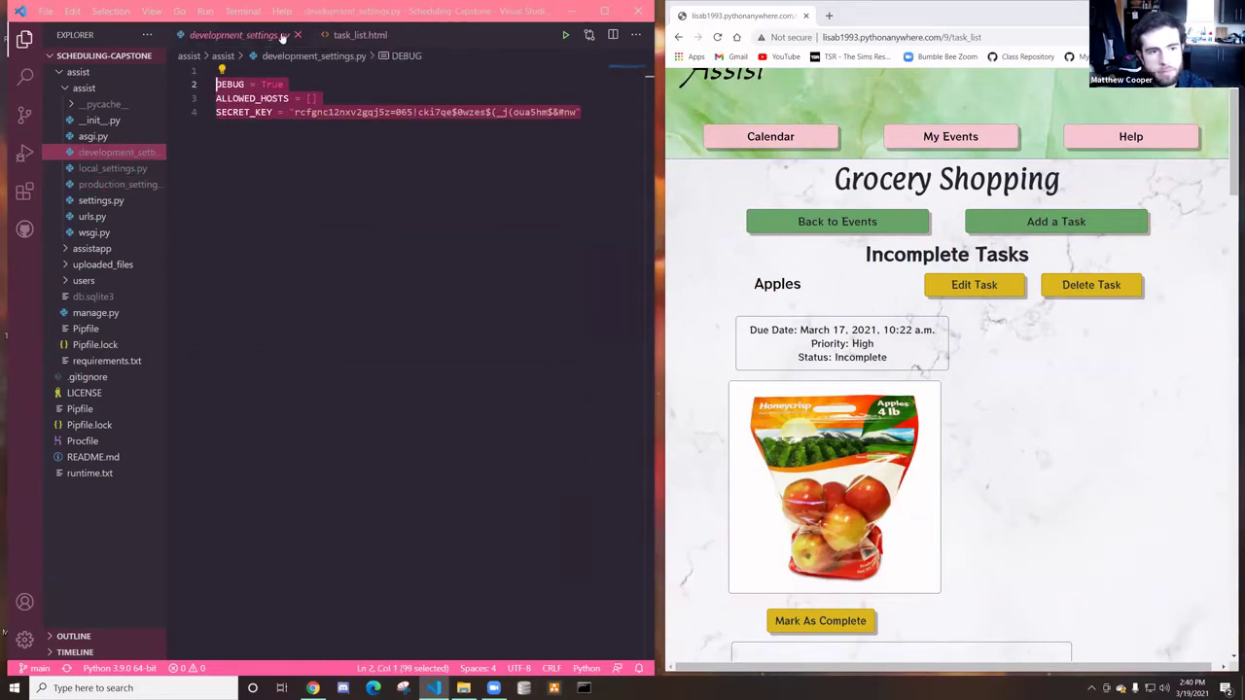
left_click(296, 35)
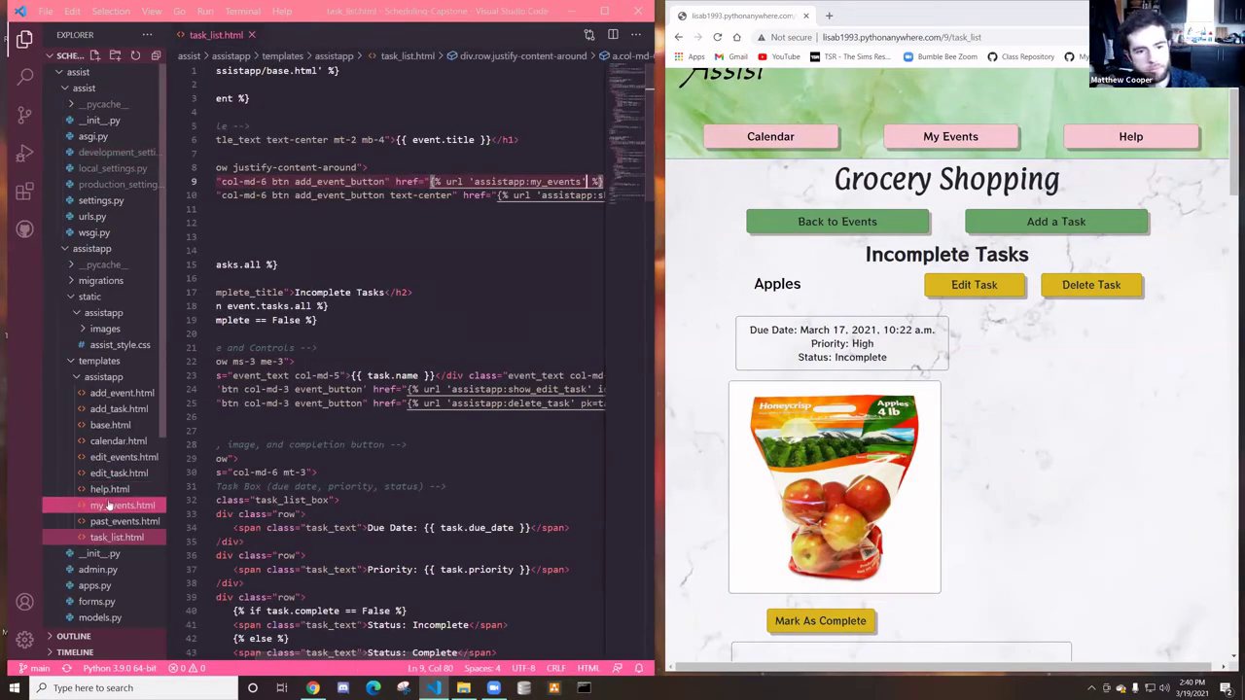
scroll(100, 560, "down", 2)
Open views.py, delete the empty line 14, and scroll through the file
left_click(95, 530)
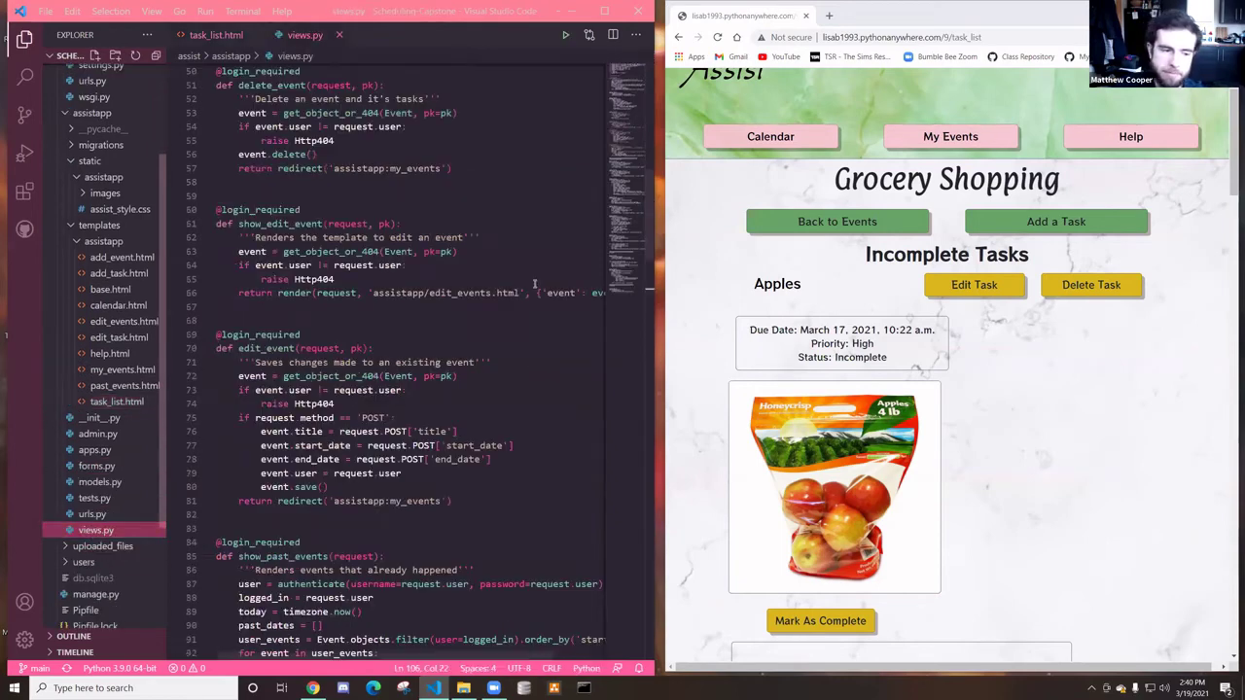
scroll(428, 311, "up", 10)
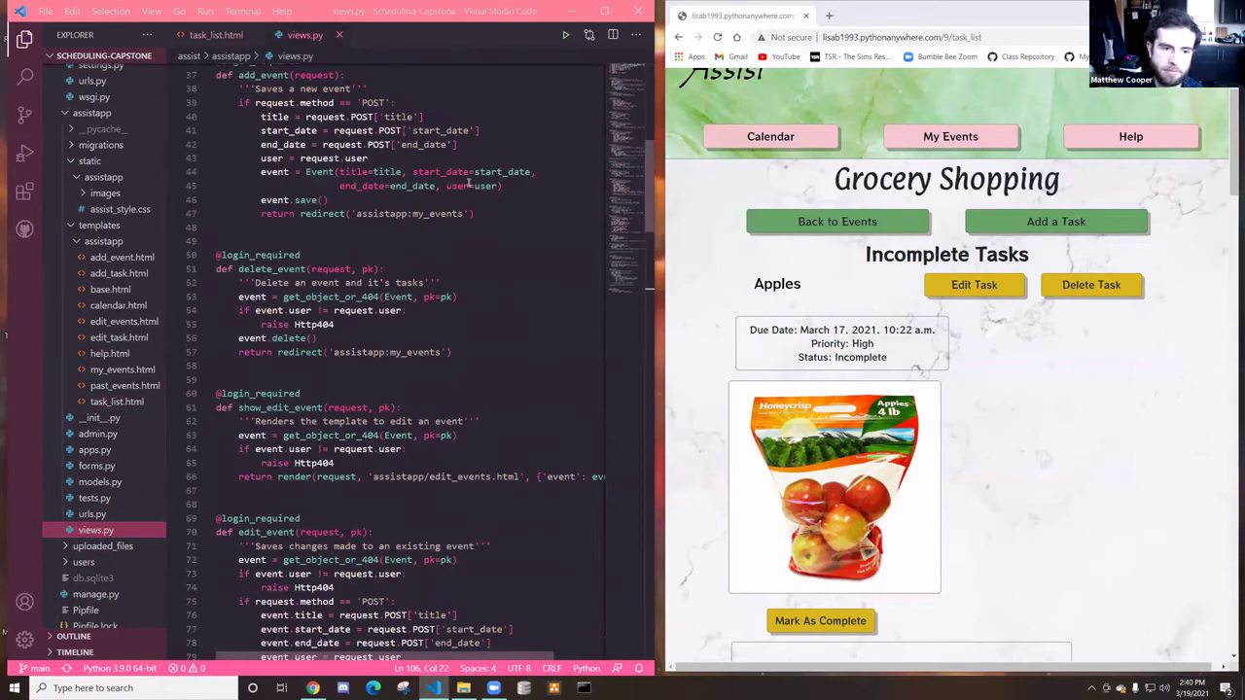
scroll(439, 259, "up", 2)
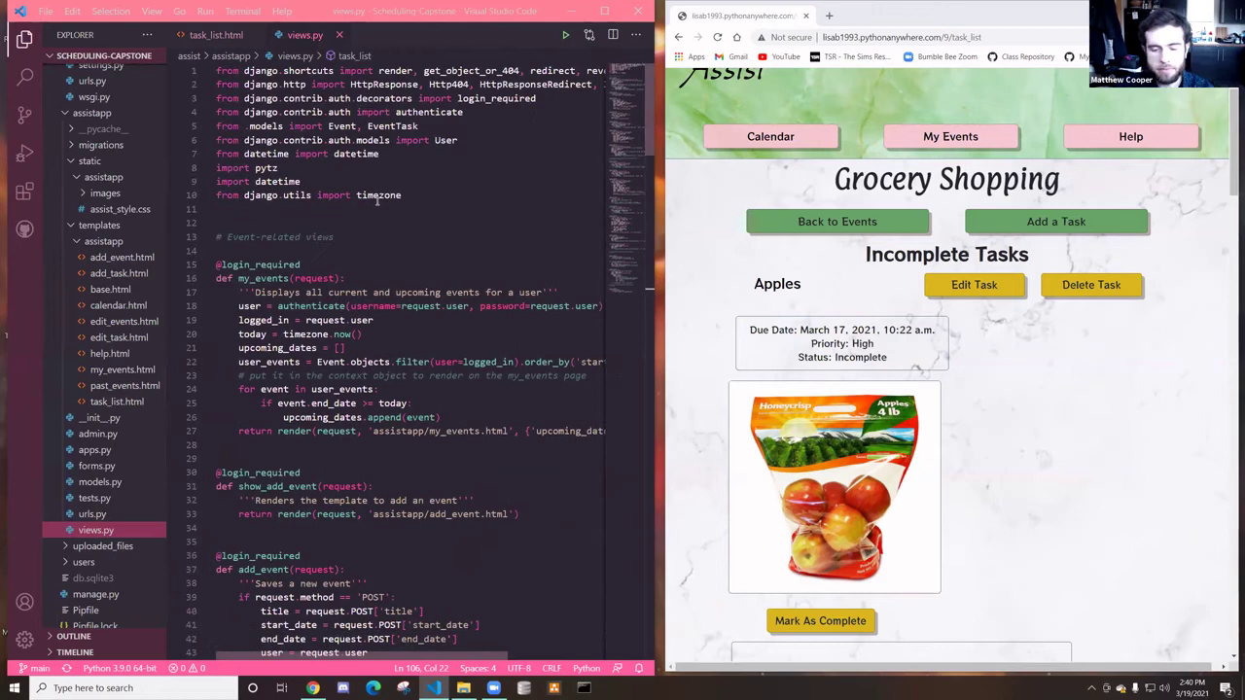
left_click(238, 251)
key("BackSpace")
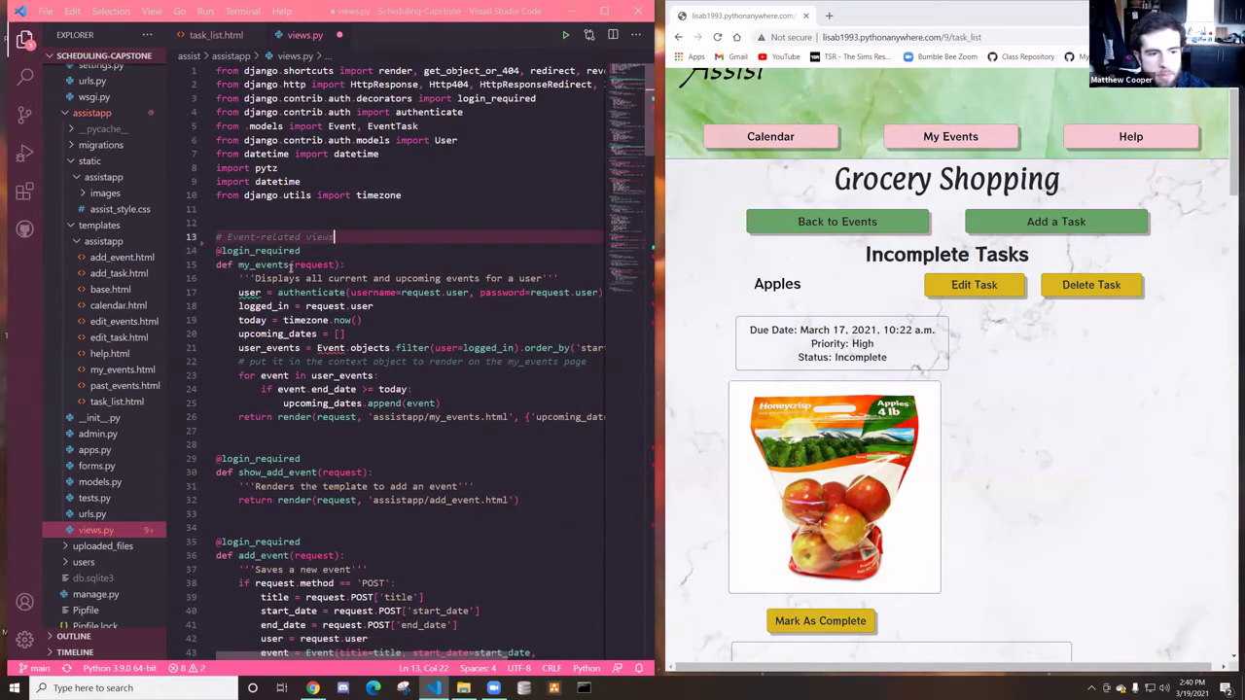
scroll(282, 253, "down", 1)
scroll(267, 236, "down", 9)
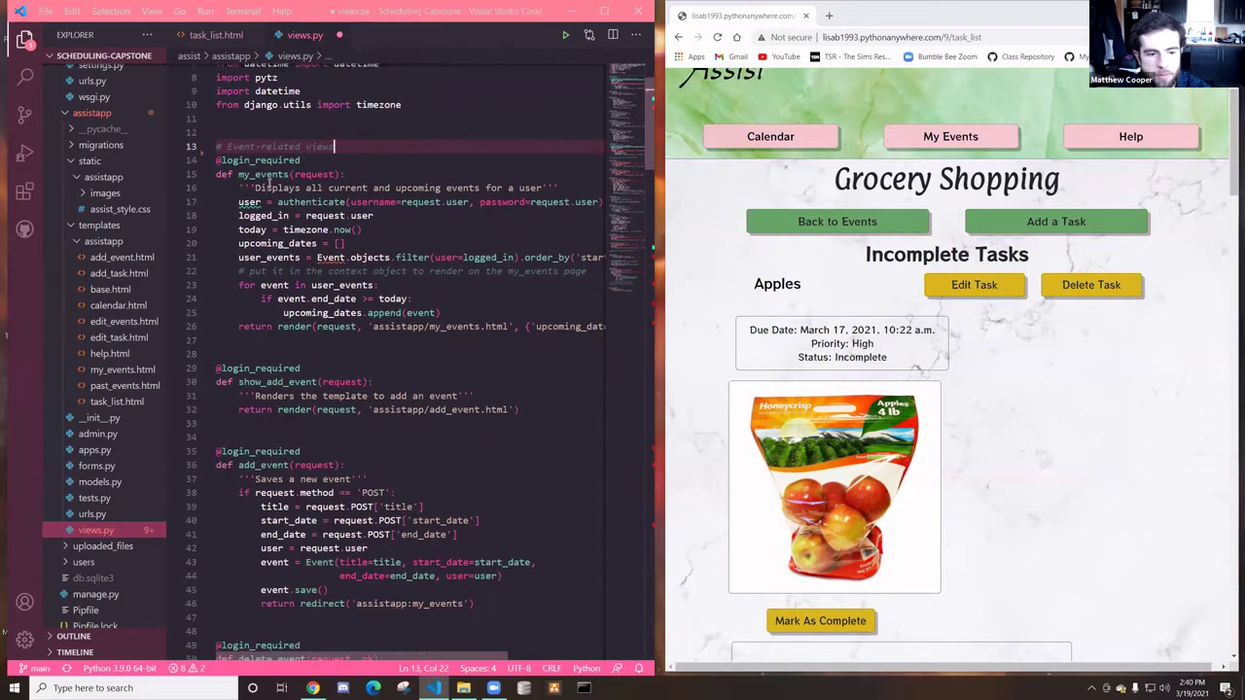
scroll(321, 273, "down", 15)
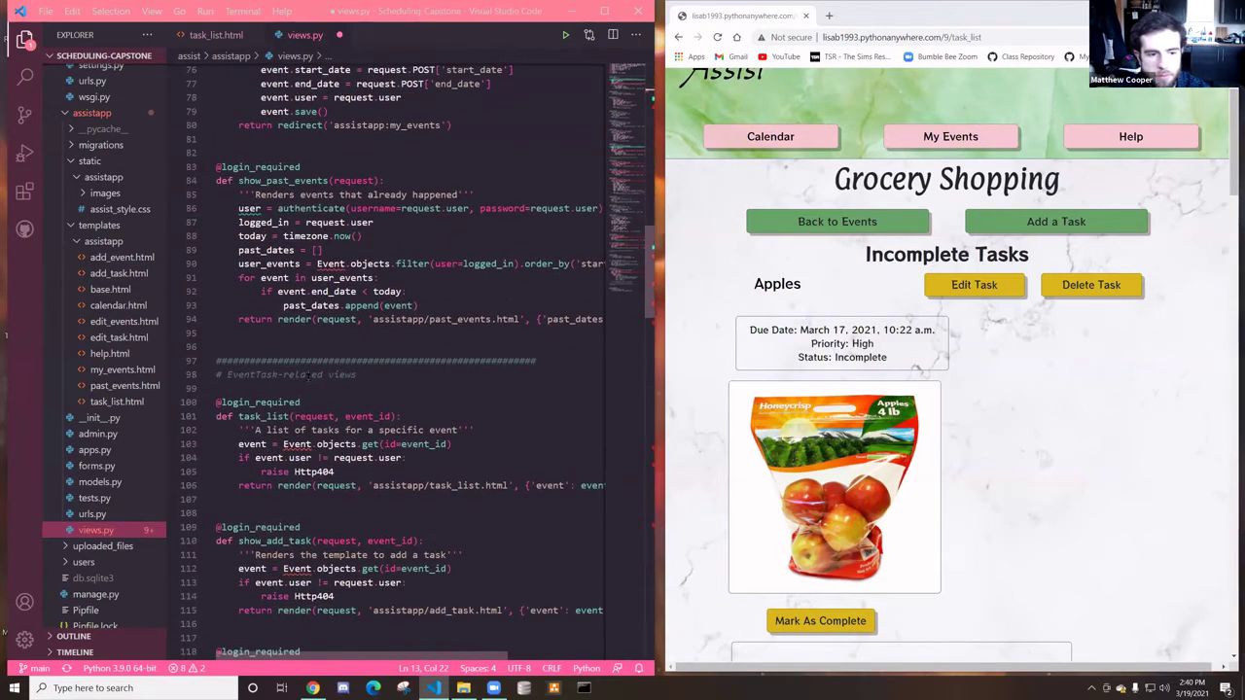
scroll(313, 380, "down", 20)
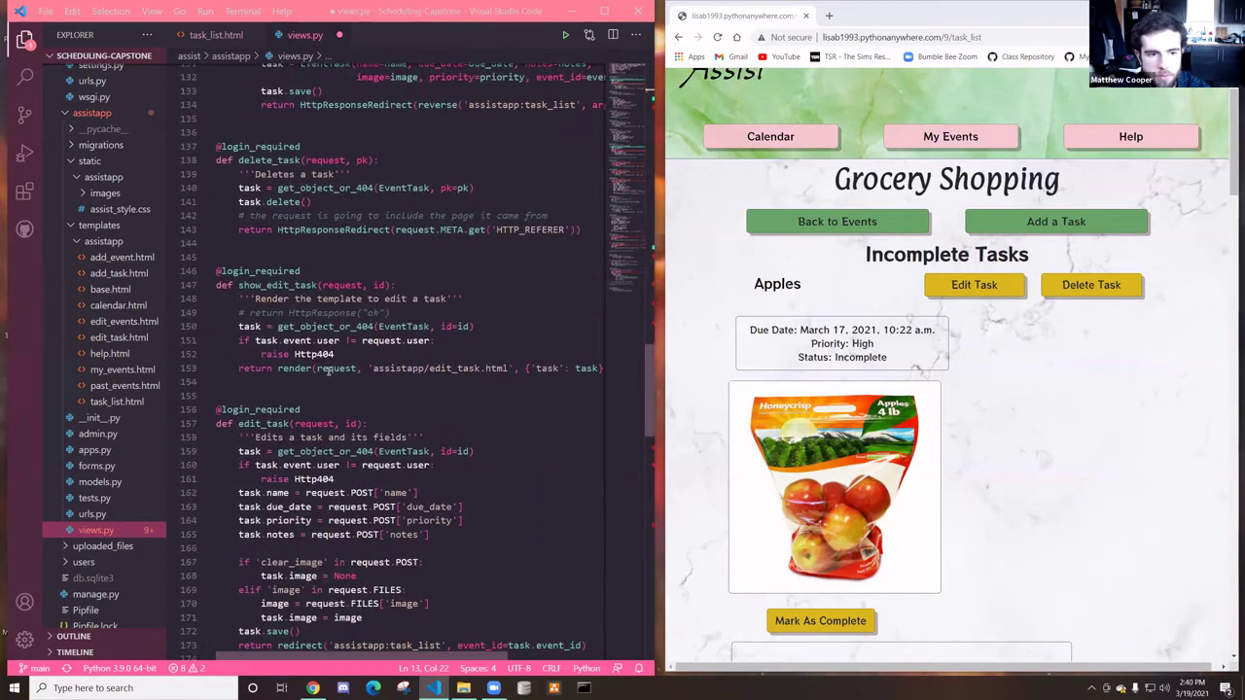
scroll(328, 371, "down", 9)
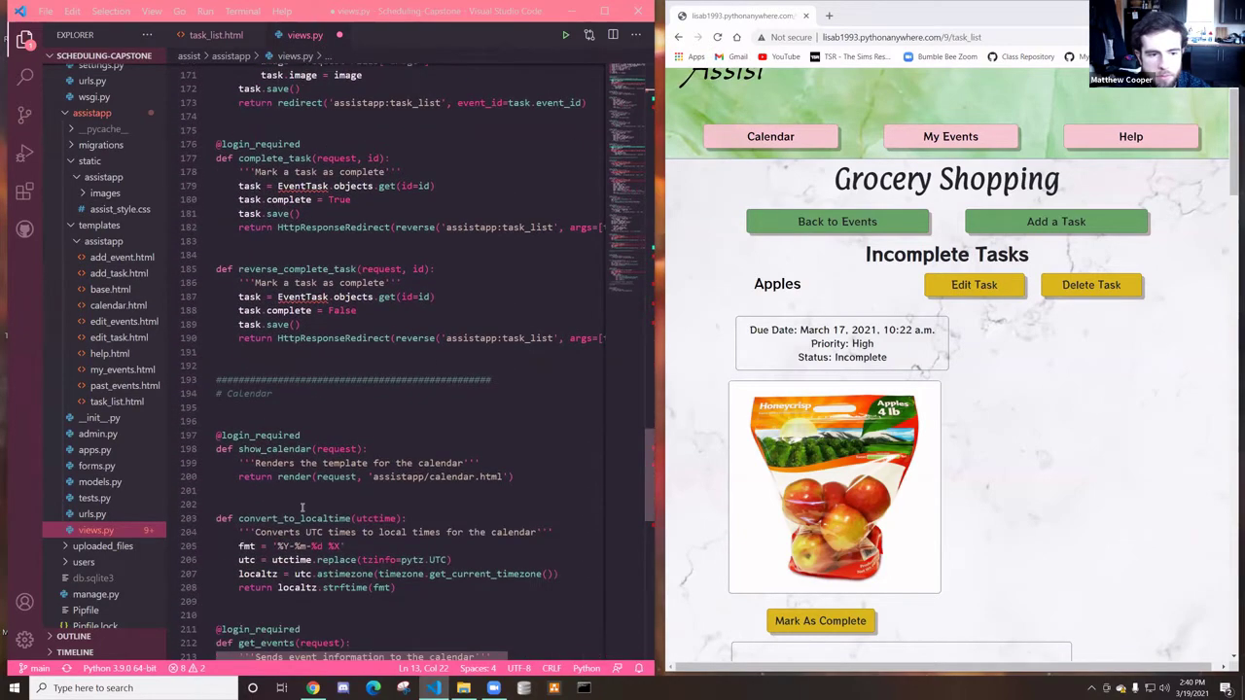
scroll(320, 476, "down", 1)
scroll(320, 473, "down", 2)
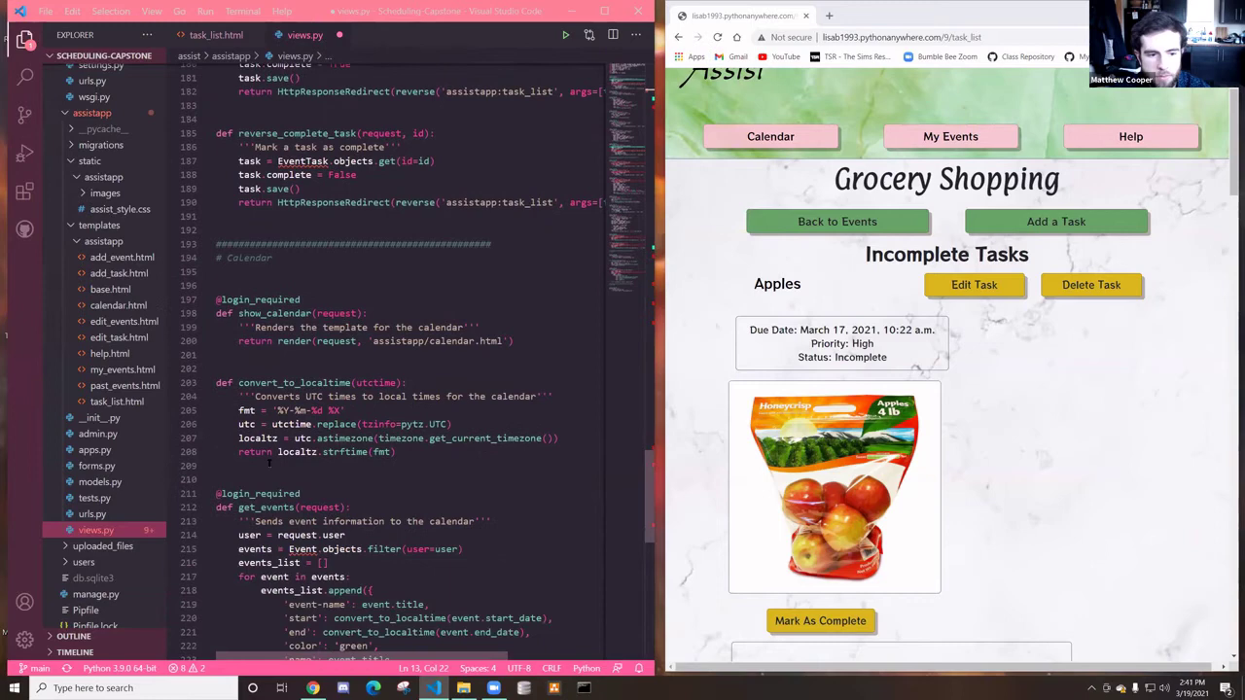
Open urls.py, calendar.html and edit_task.html from the Explorer
left_click(94, 514)
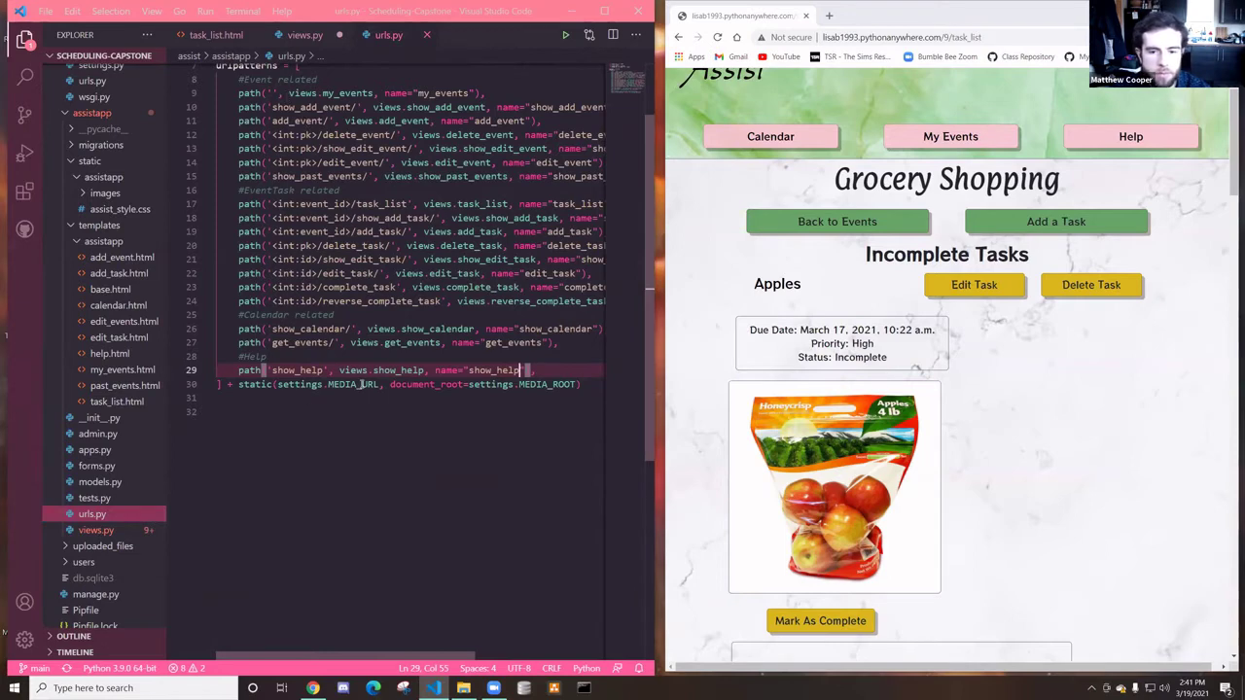
left_click(105, 309)
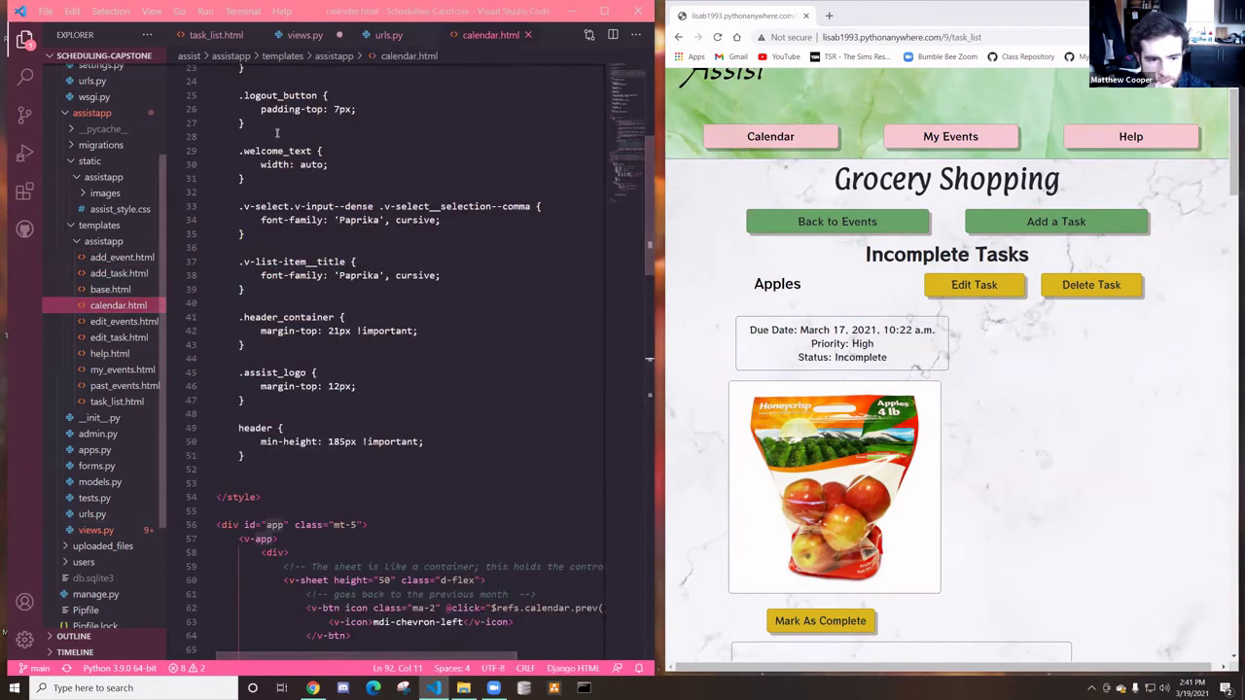
left_click(119, 337)
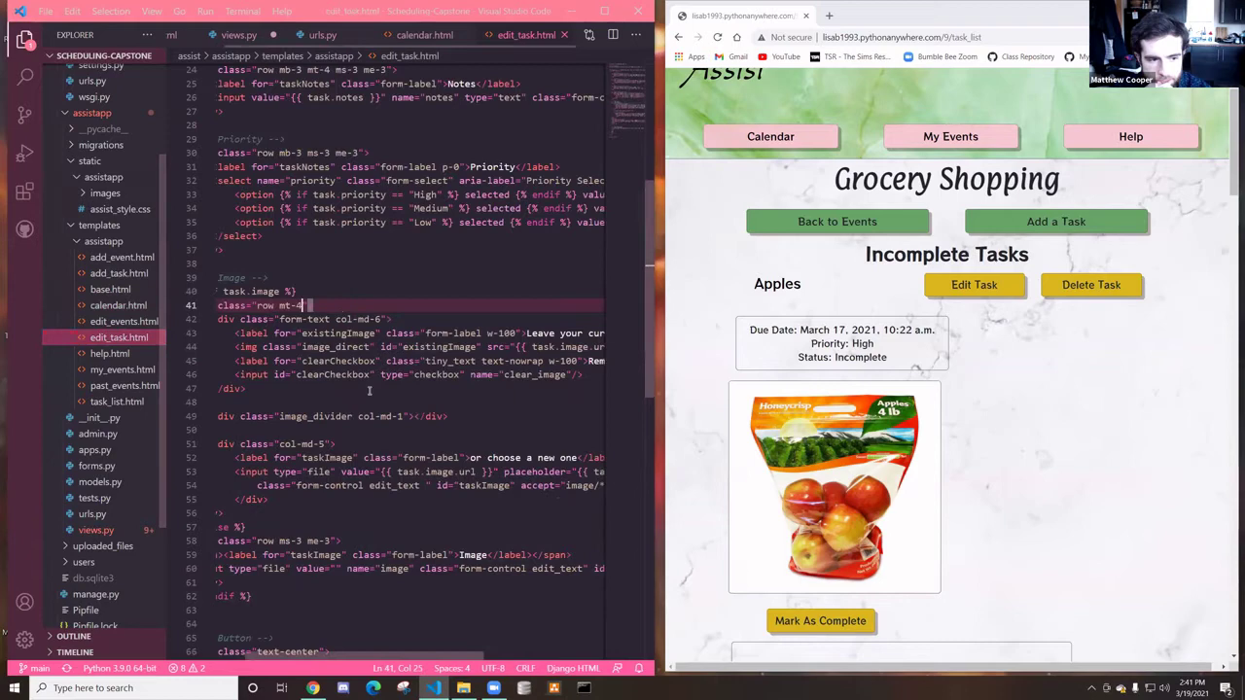
scroll(275, 387, "left", 2)
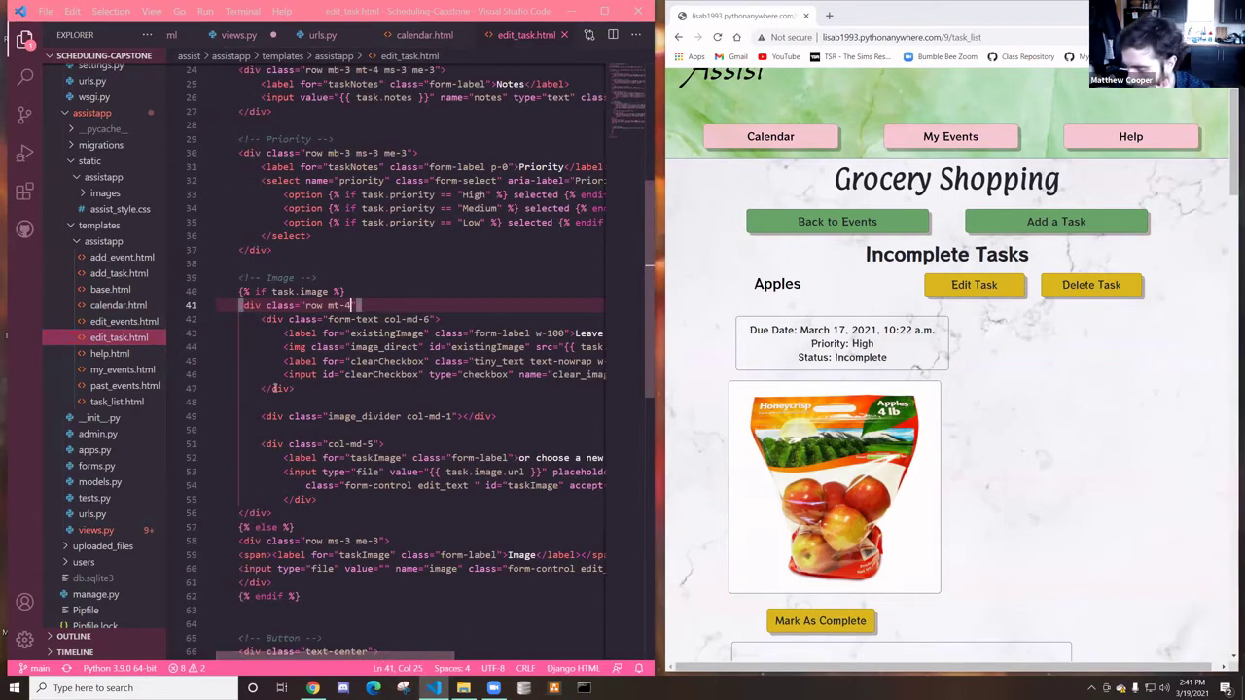
scroll(264, 287, "up", 2)
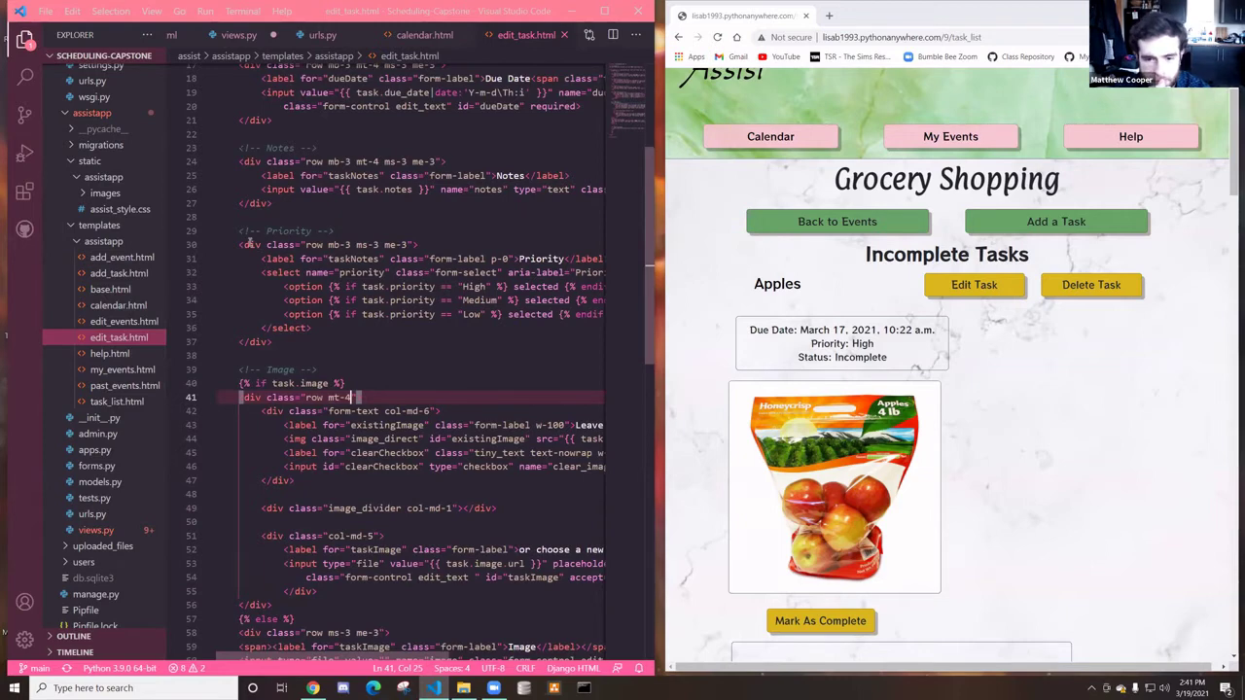
Highlight the Priority block and form fields in edit_task.html, then maximize Chrome
left_click_drag(241, 244, 259, 352)
scroll(235, 122, "up", 5)
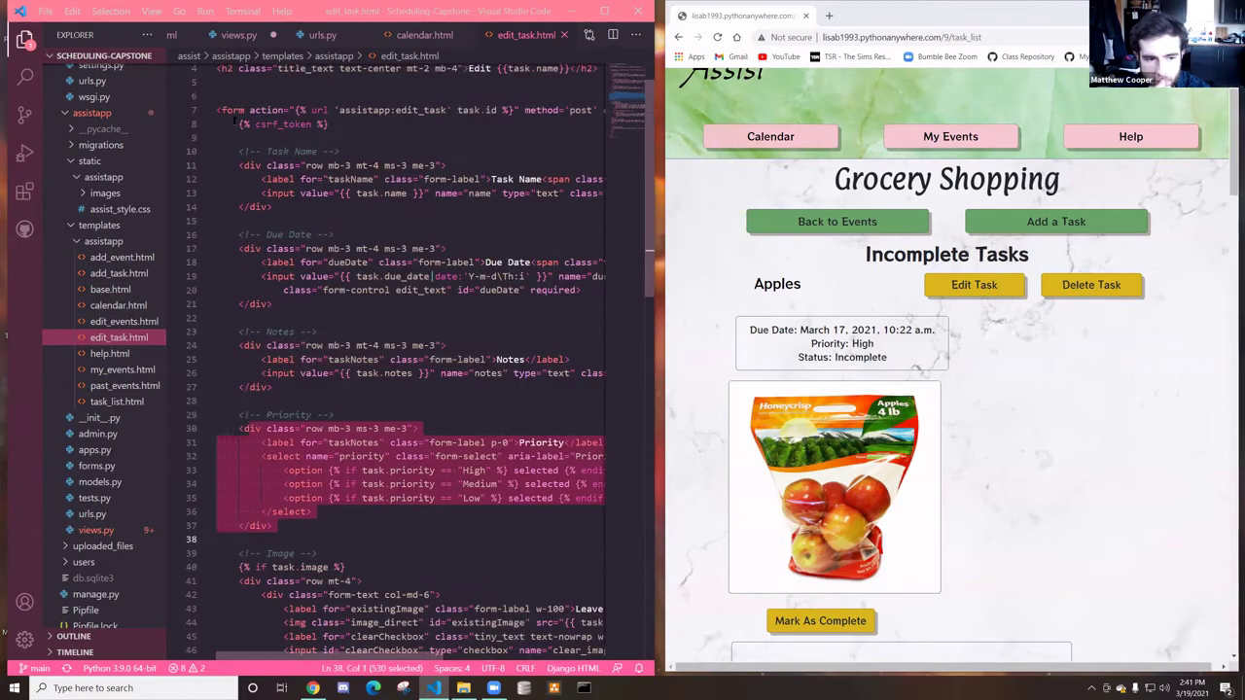
left_click(335, 277)
scroll(389, 292, "down", 5)
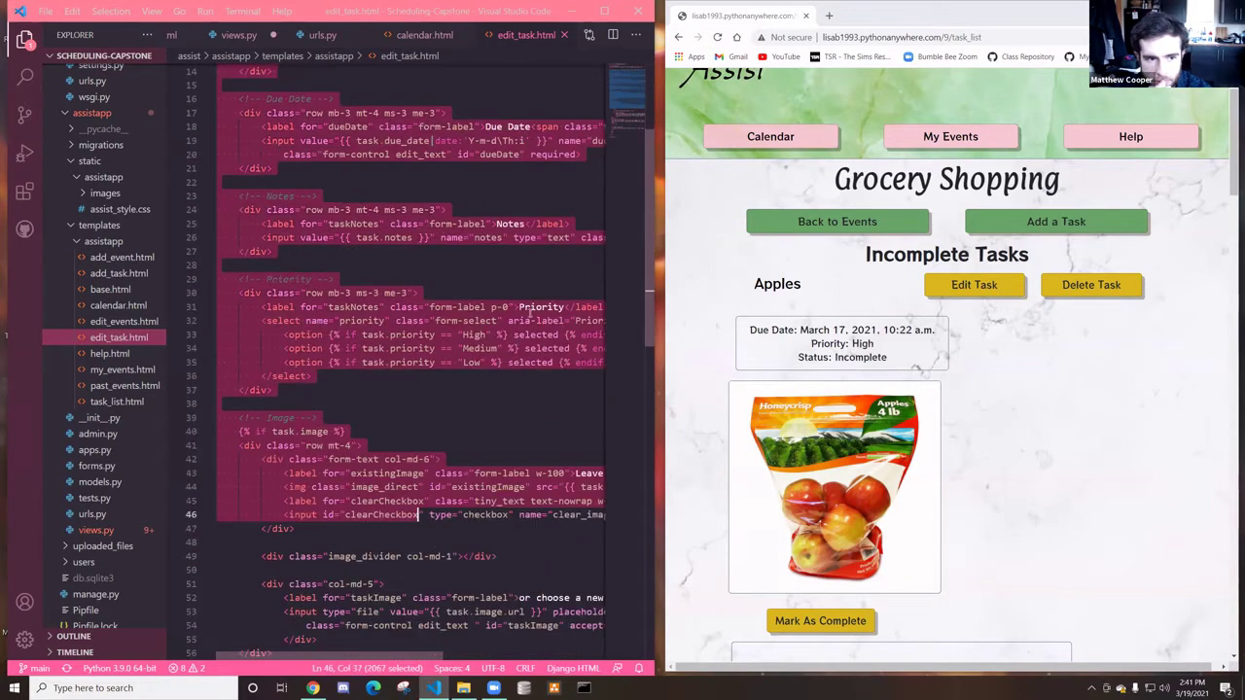
left_click(402, 559, "shift")
key("ctrl+z")
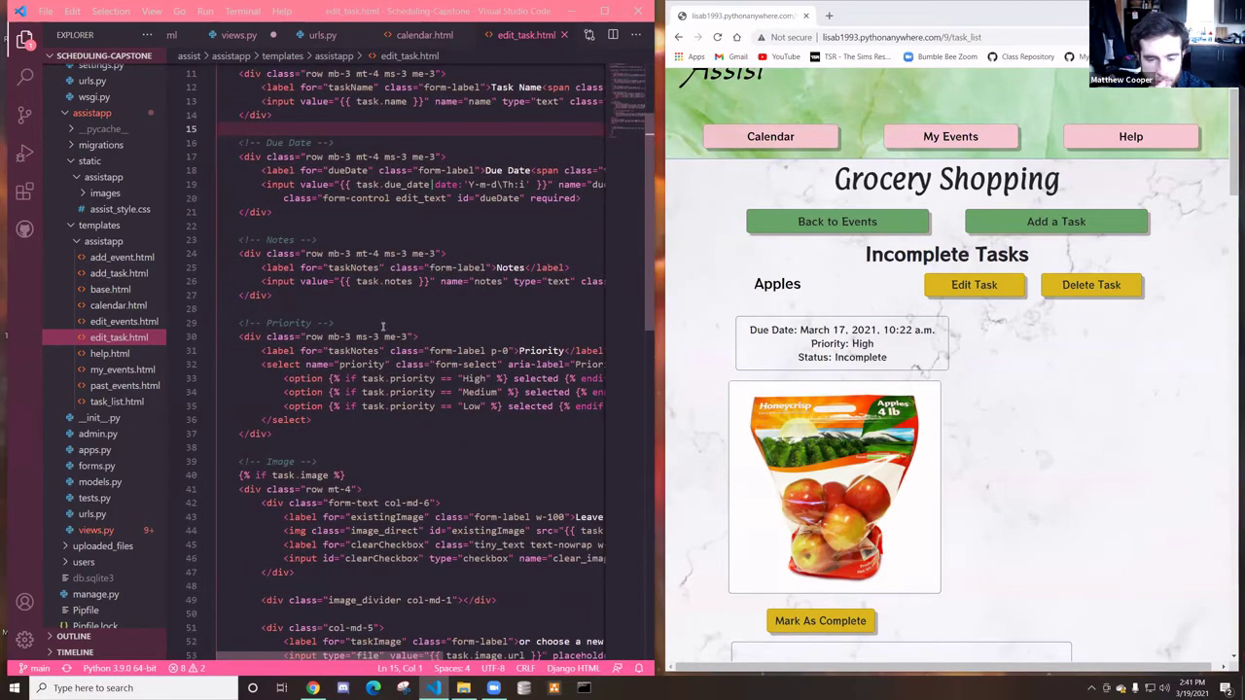
left_click(701, 213)
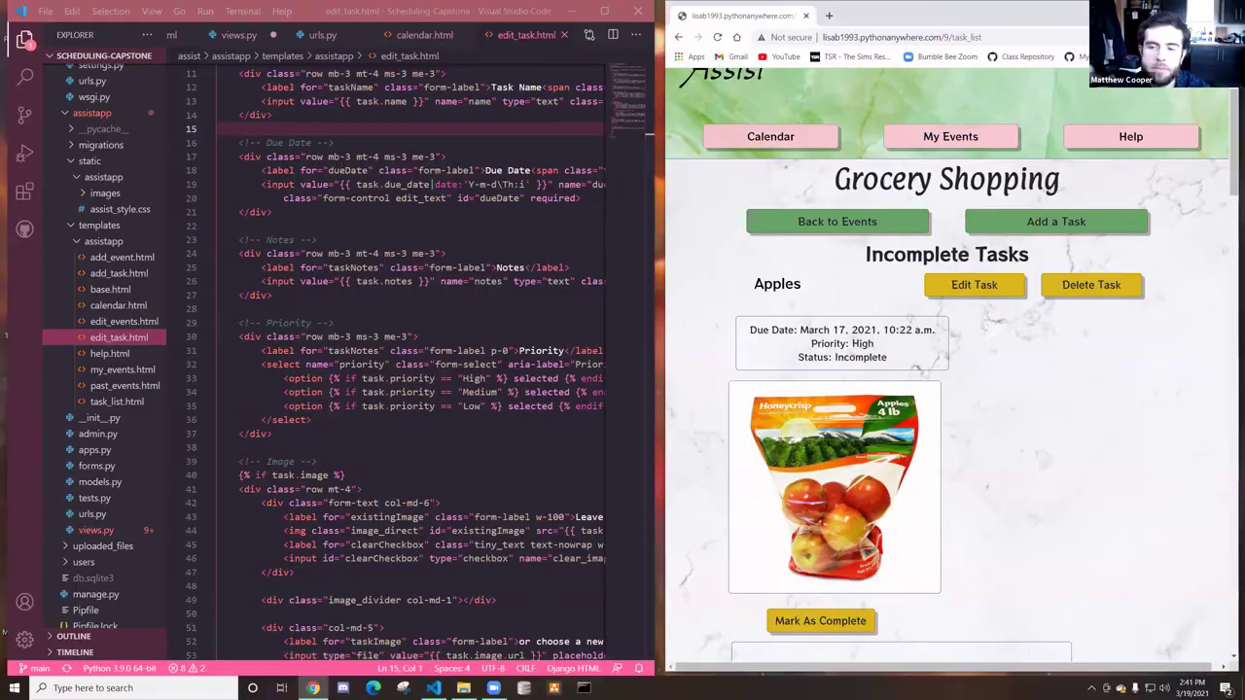
key("super+Up")
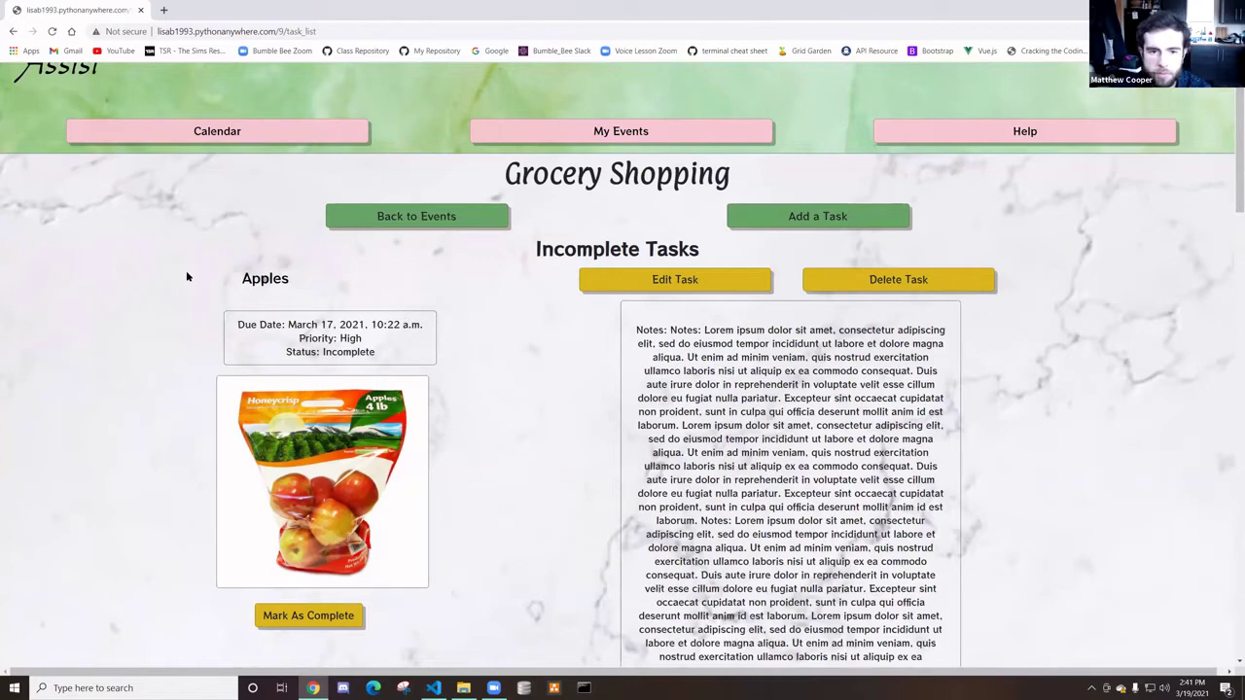
Go back a page, then open My Events showing Spring Cleaning and Zoom Party
left_click(15, 35)
left_click(584, 180)
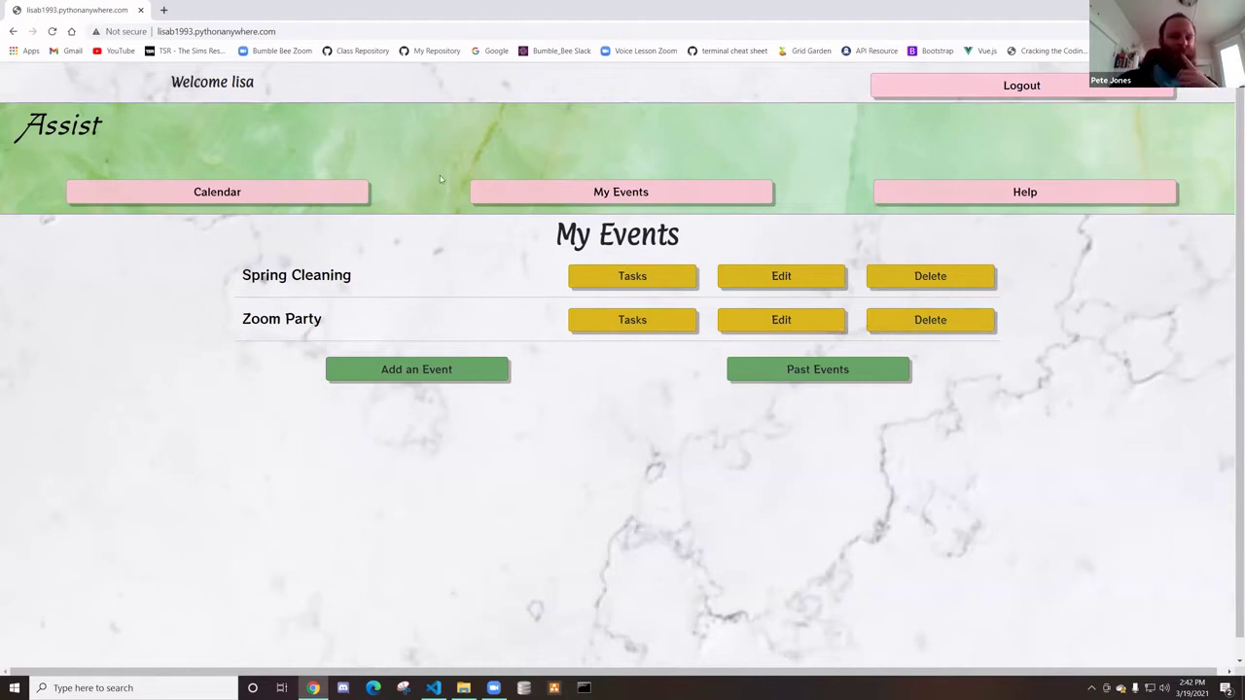
Log out and register a new account with username 'New User' and a password
left_click(920, 81)
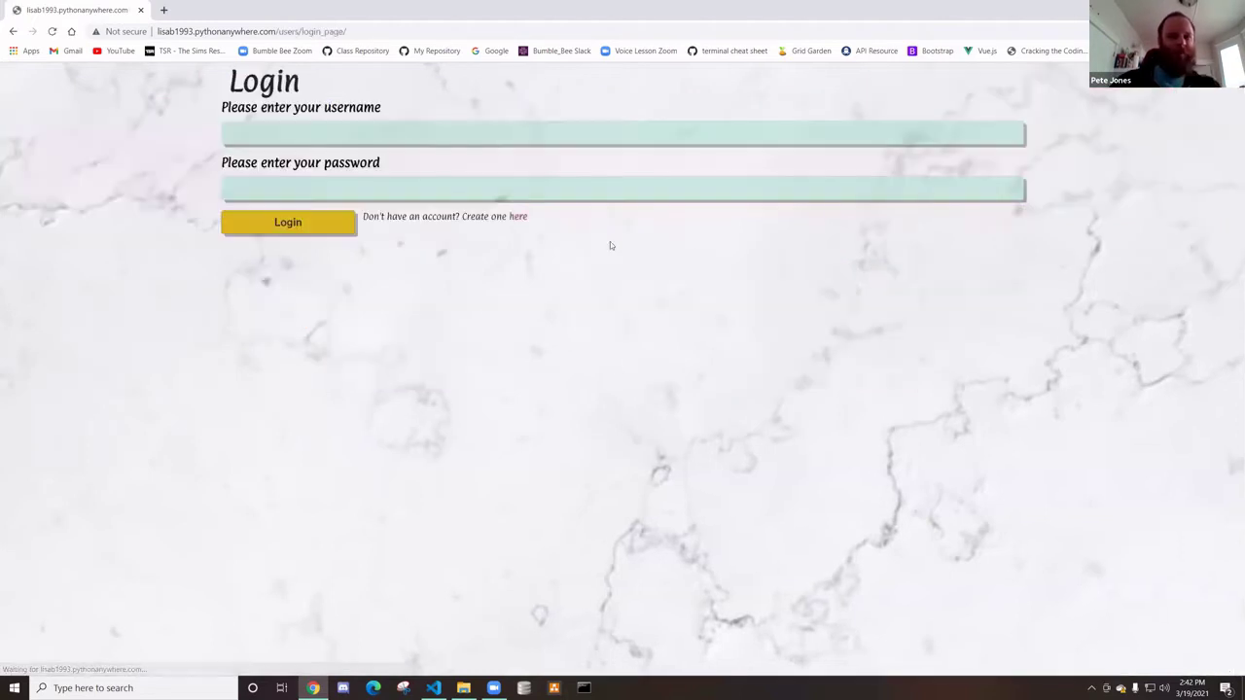
left_click(516, 218)
left_click(261, 131)
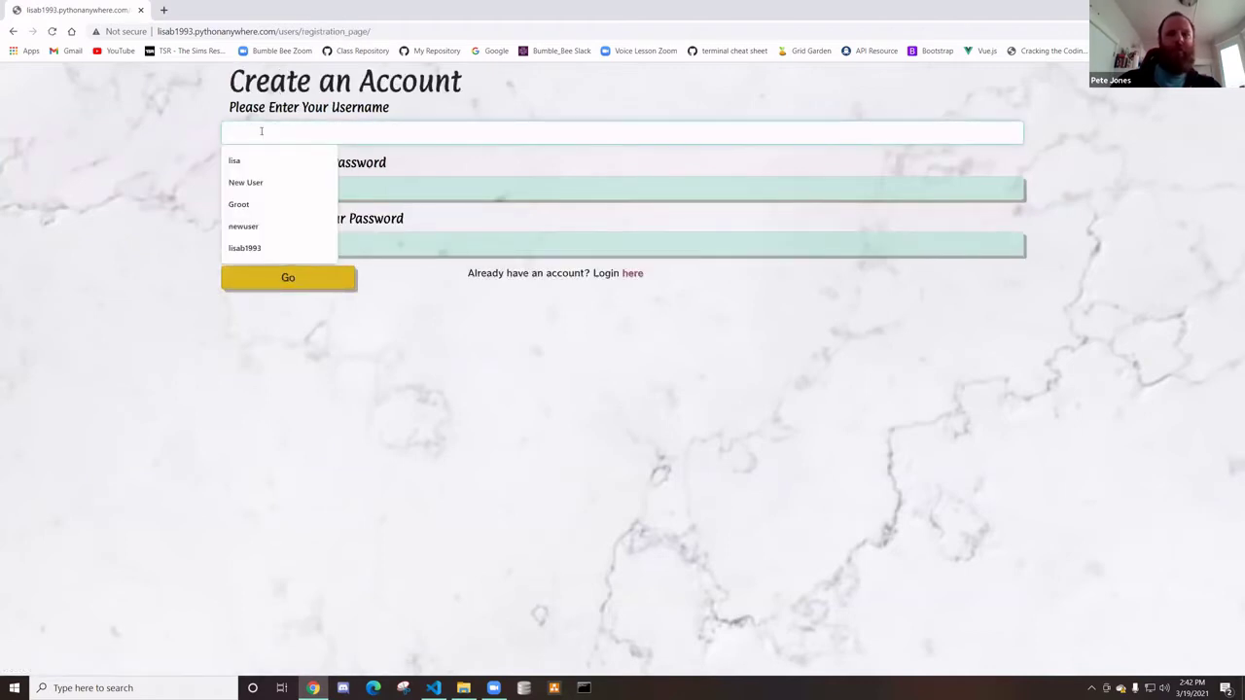
type("New User")
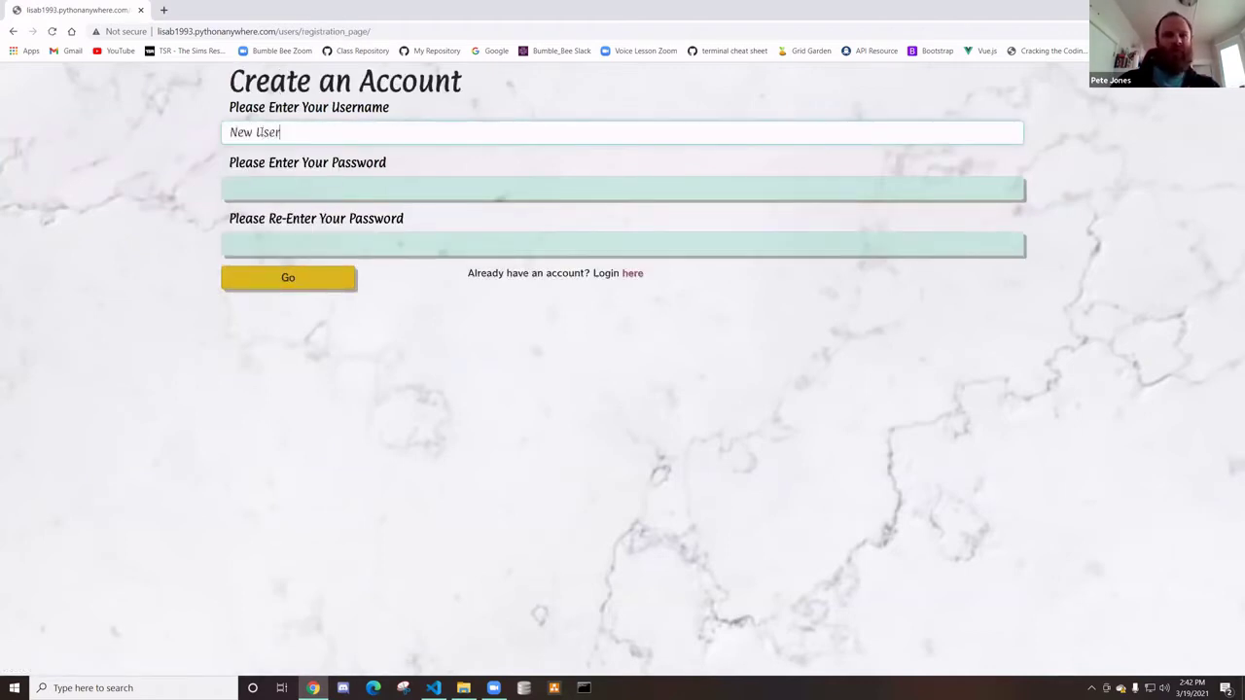
key("Tab")
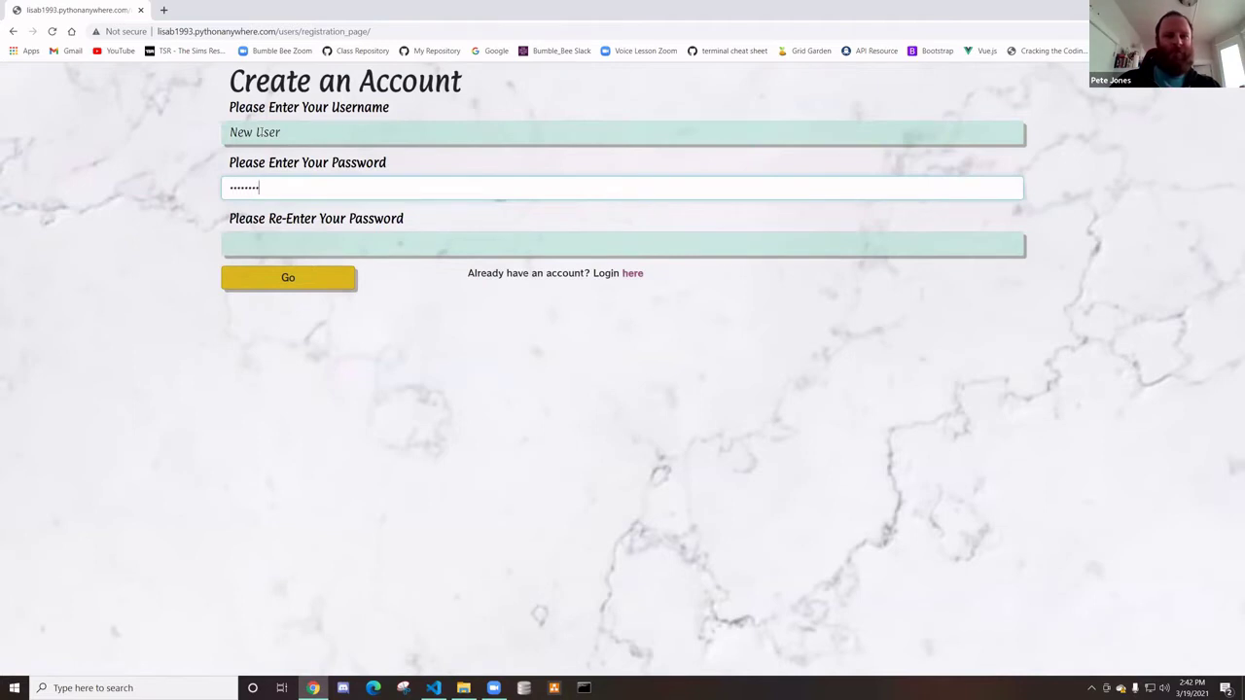
key("Tab")
type("pas")
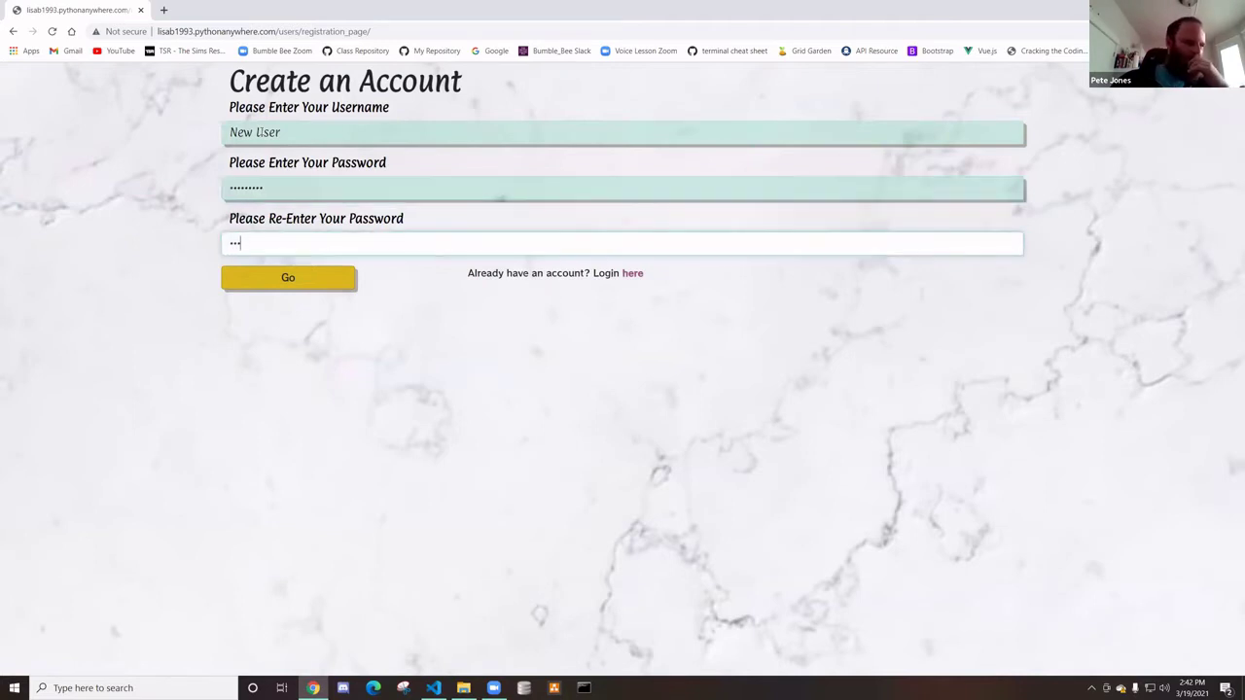
type("sword1")
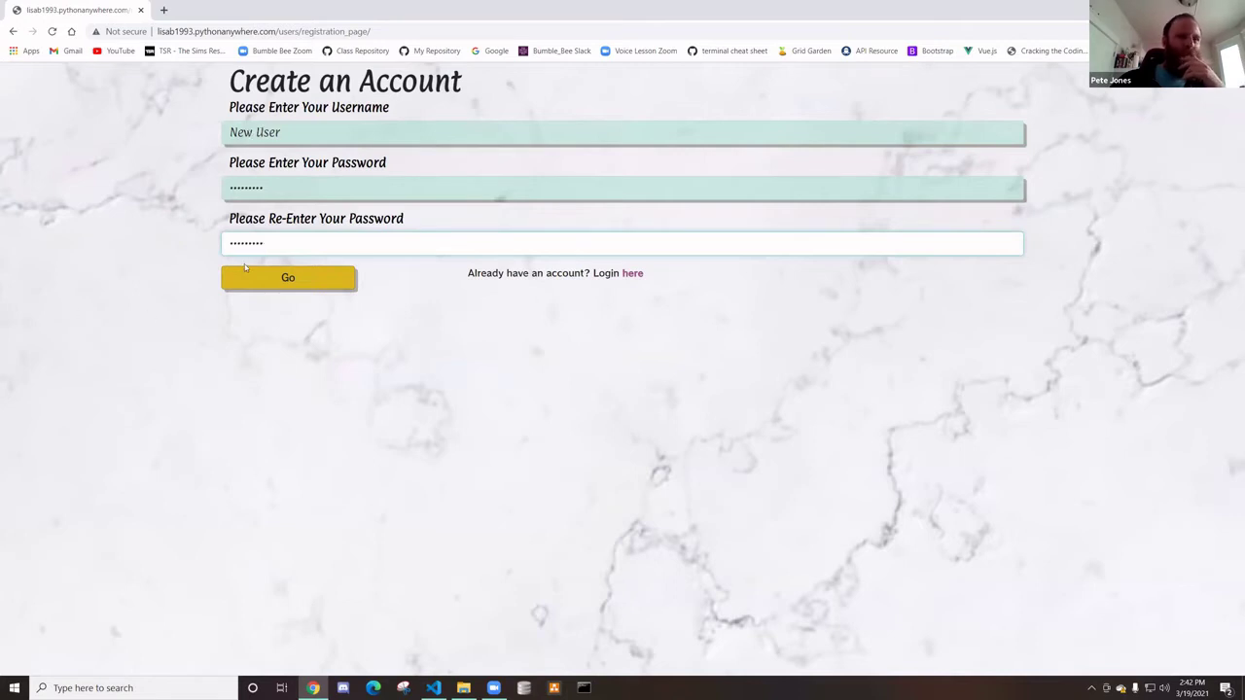
left_click(269, 281)
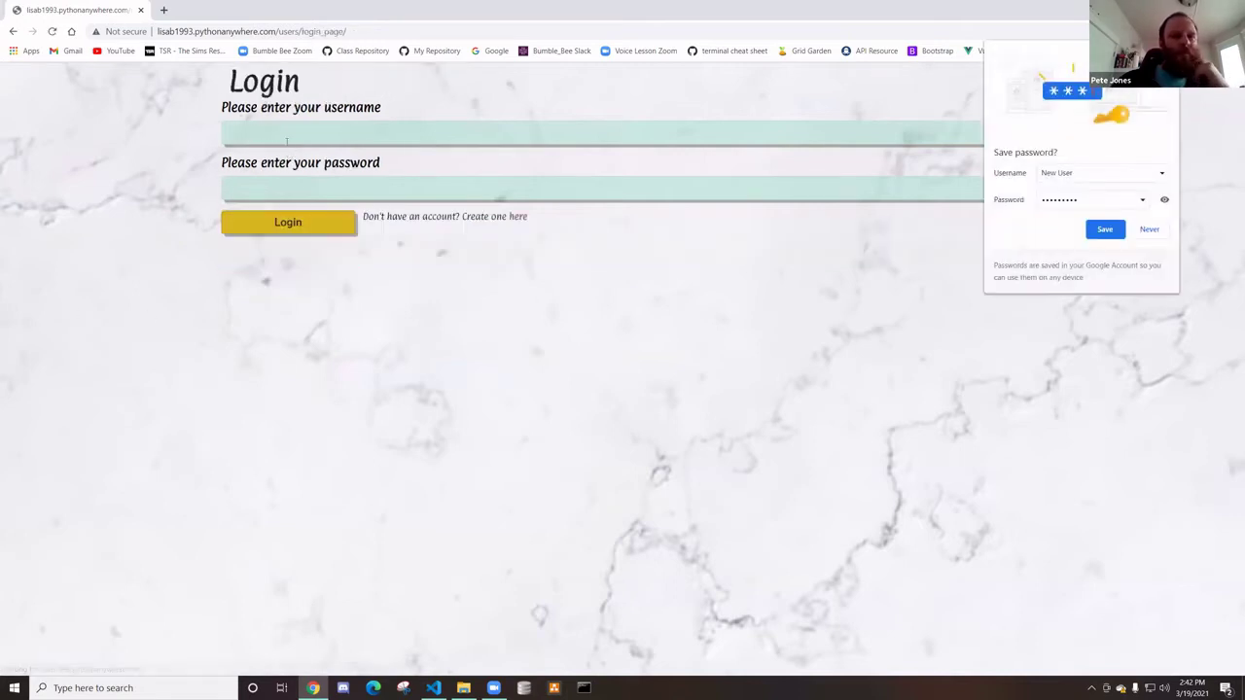
Log in as 'New User' with the new account's password
left_click(287, 141)
type("New User")
key("Tab")
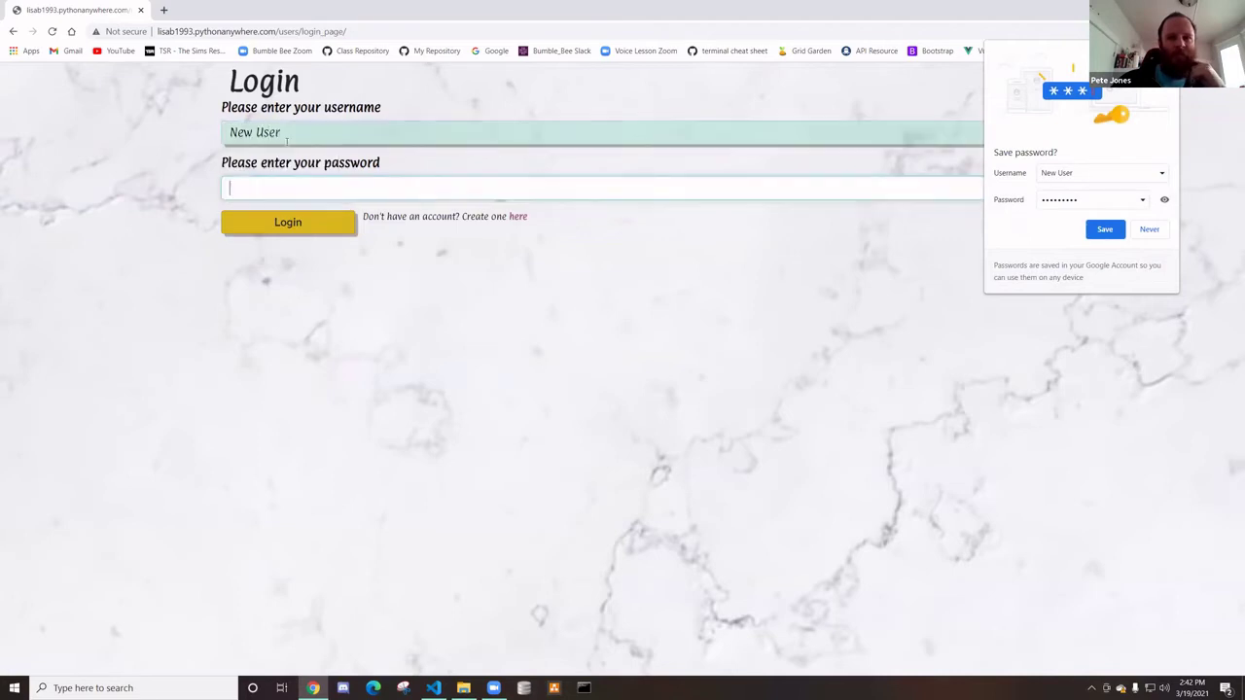
type("•••••••••")
key("Tab")
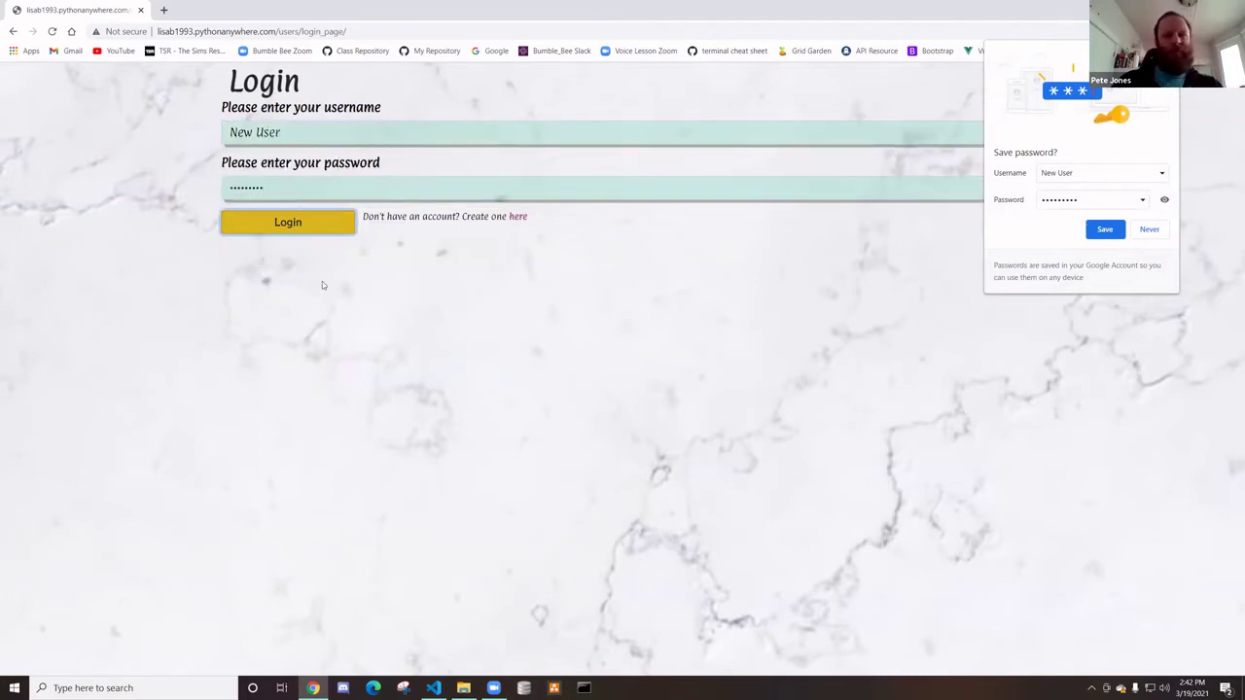
left_click(284, 229)
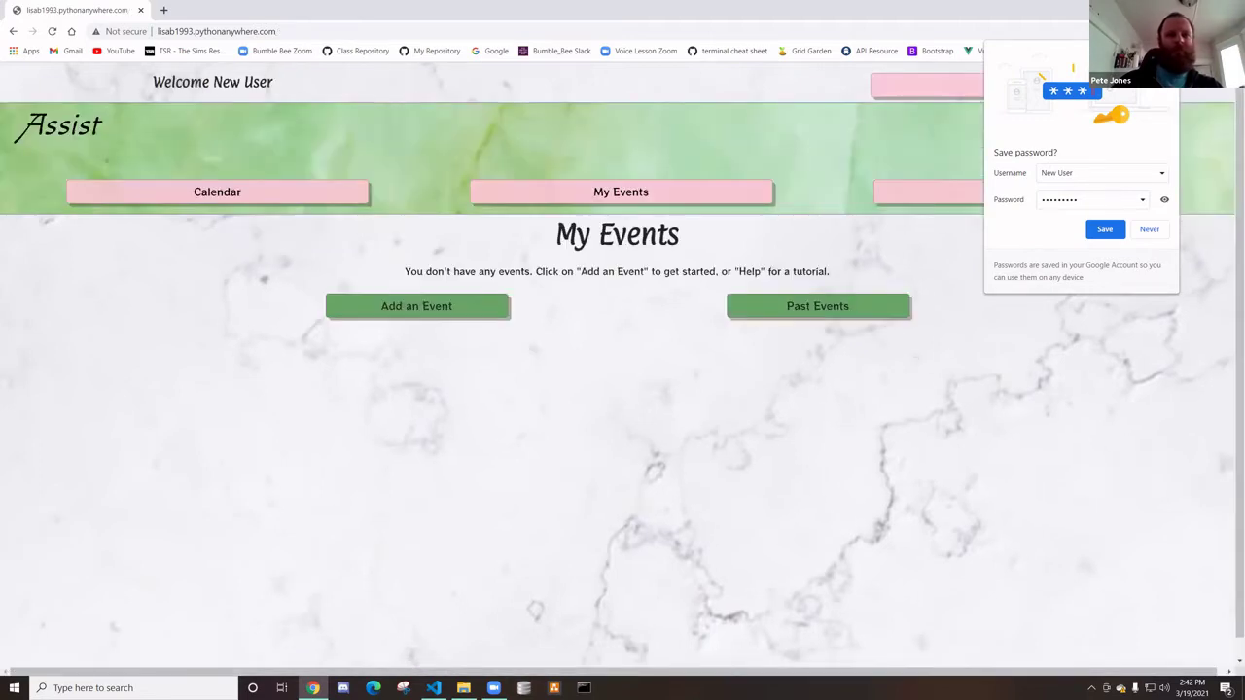
Log out of the new account, sign into the existing account, and check its Past Events before returning
left_click(1193, 111)
left_click(1118, 85)
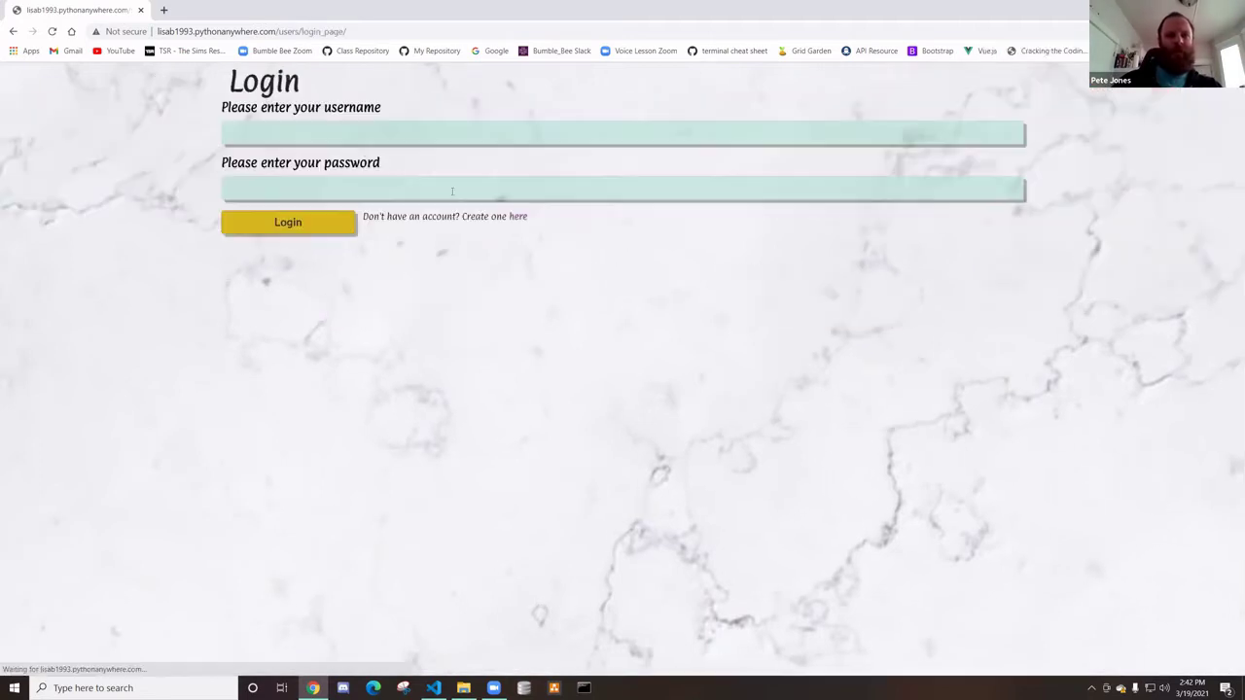
left_click(350, 137)
type("lisa")
key("Tab")
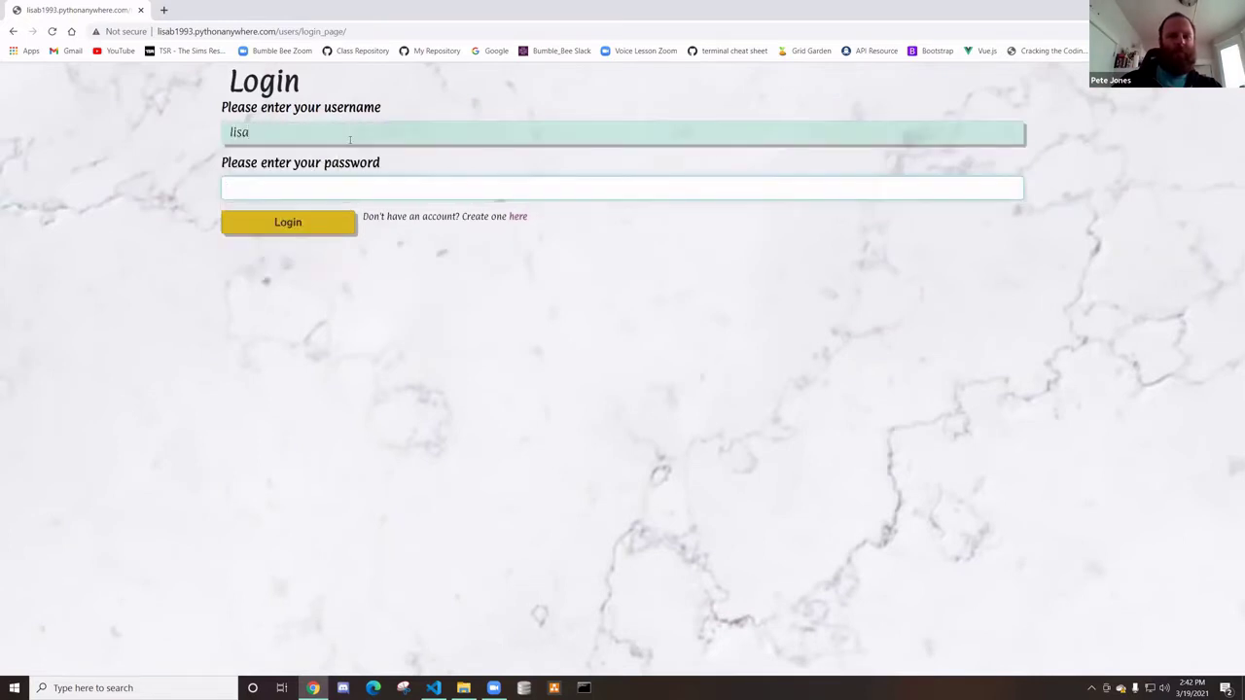
type("**********")
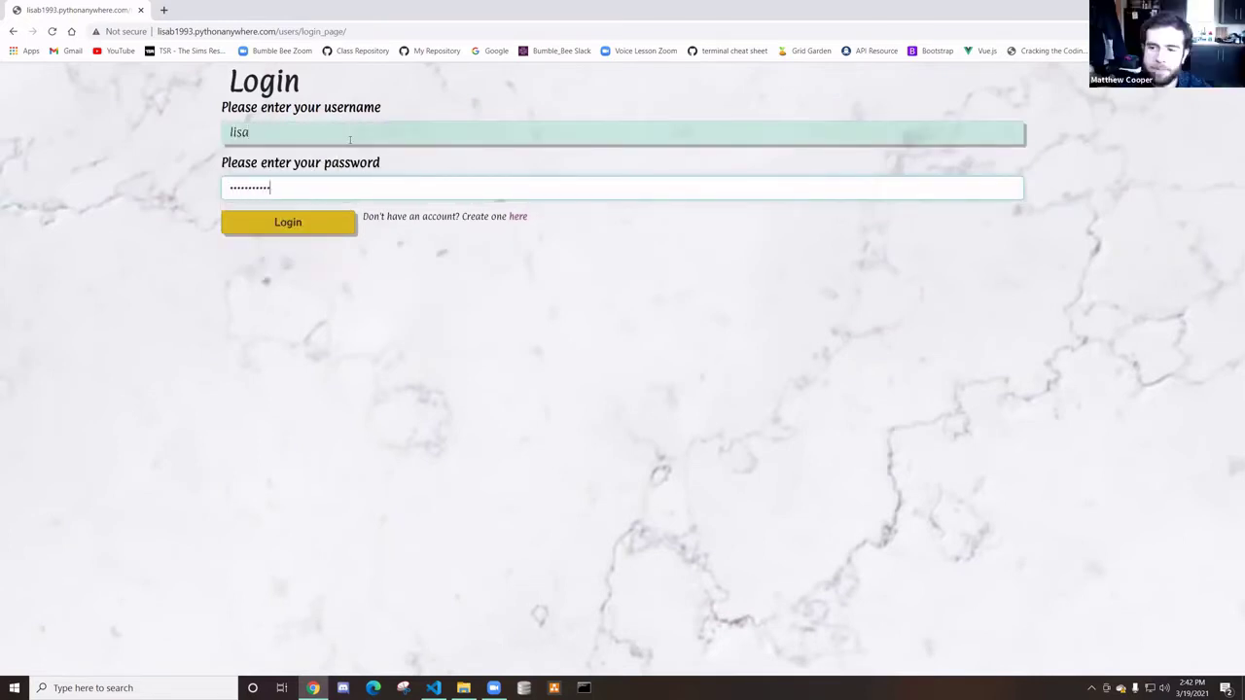
left_click(319, 228)
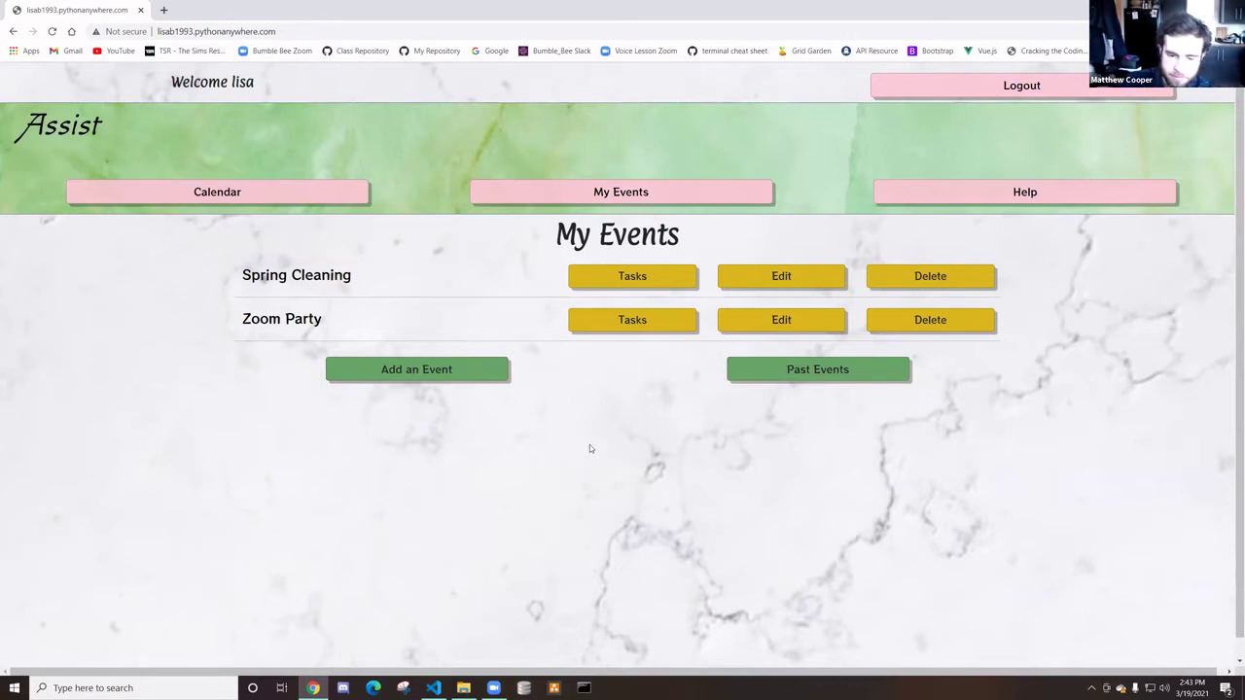
left_click(743, 381)
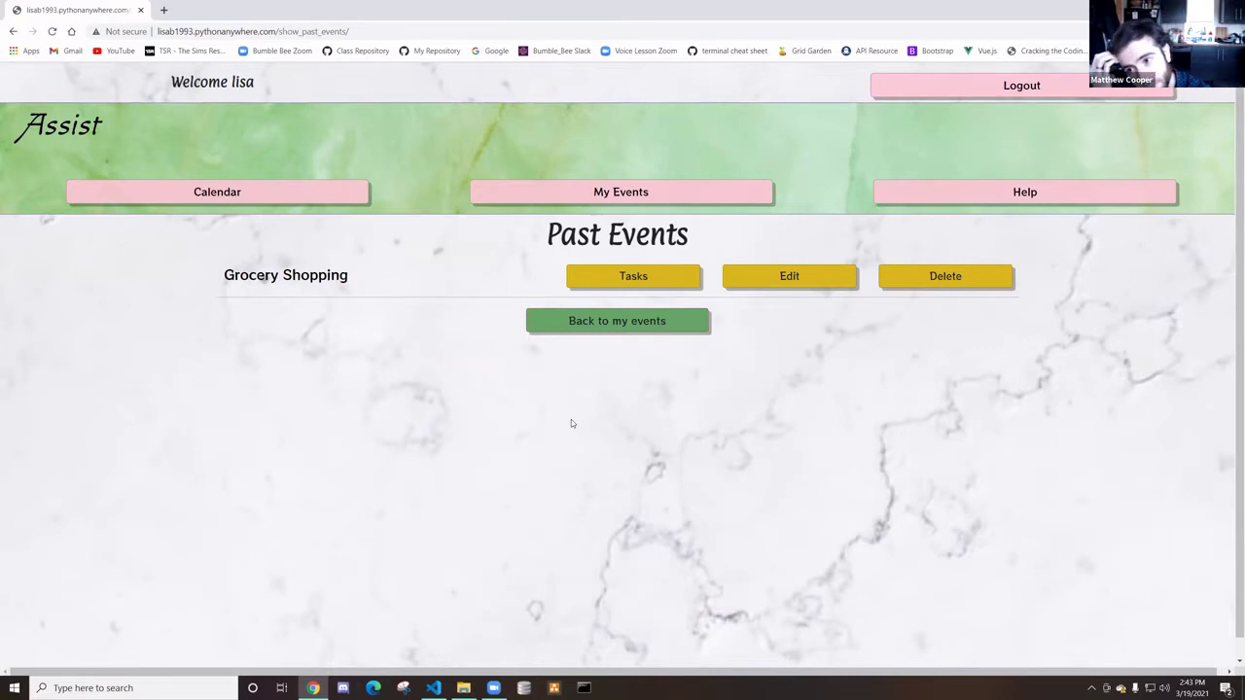
left_click(556, 321)
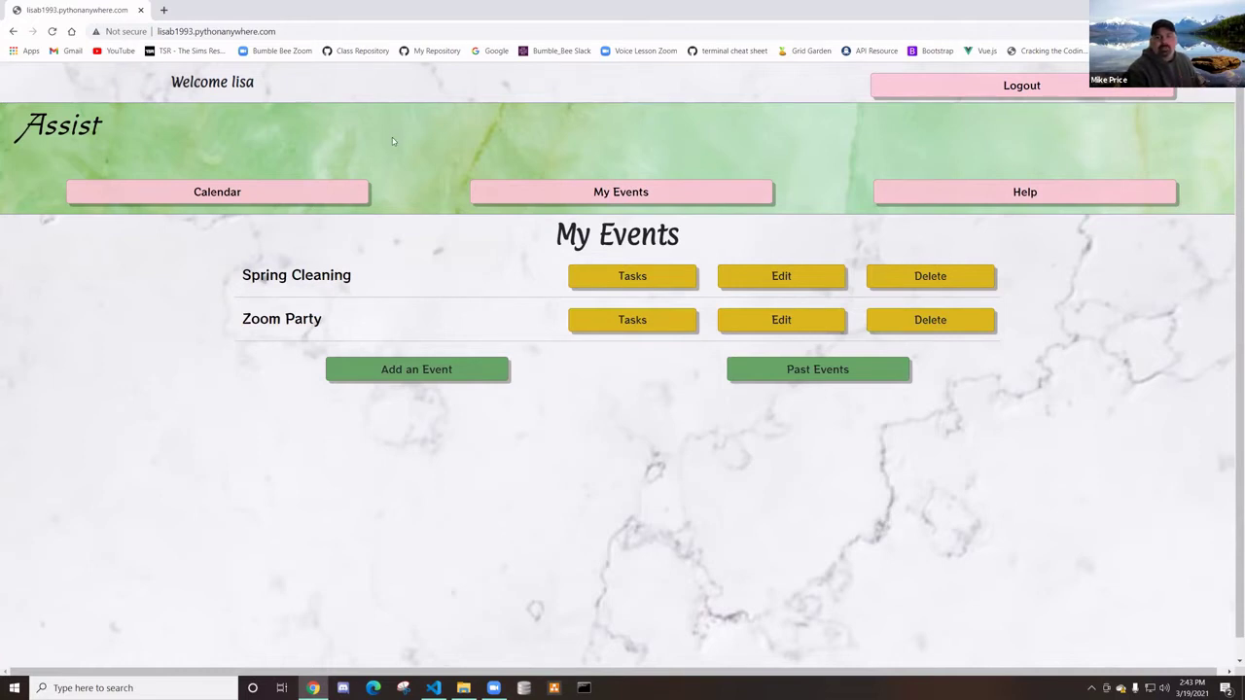
Switch the page preview to an emulated iPhone X device layout
key("ctrl+shift+i")
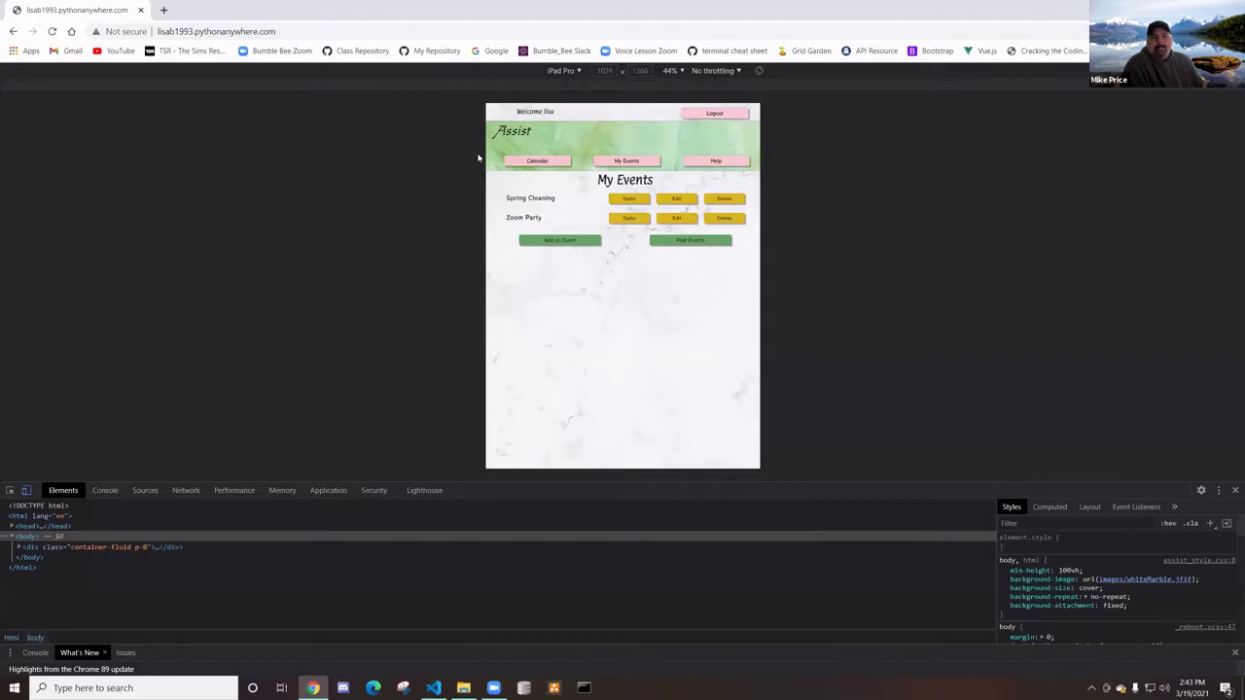
left_click(562, 71)
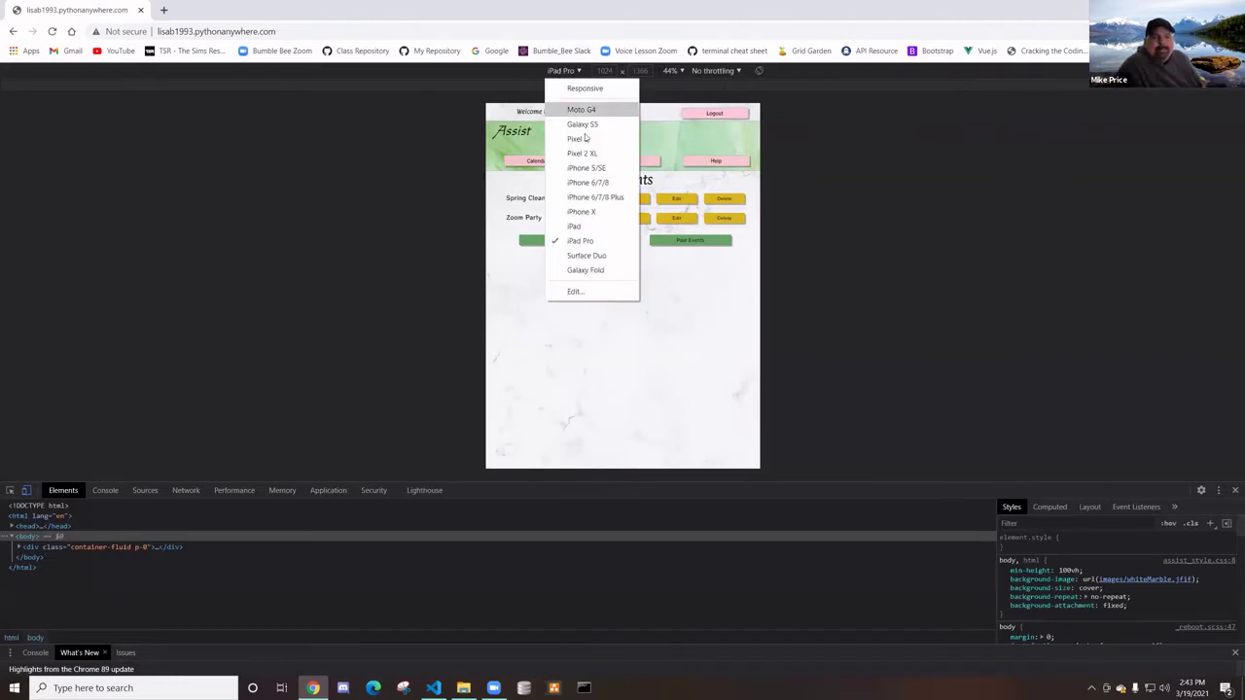
left_click(592, 211)
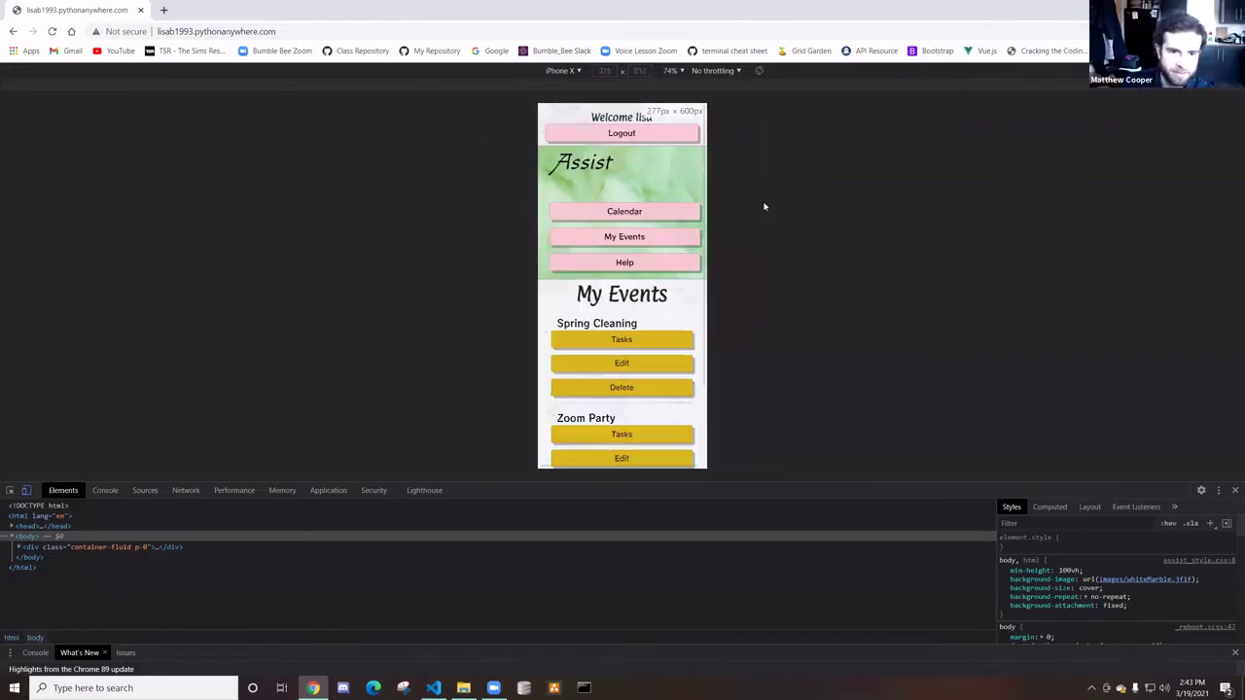
scroll(630, 273, "down", 2)
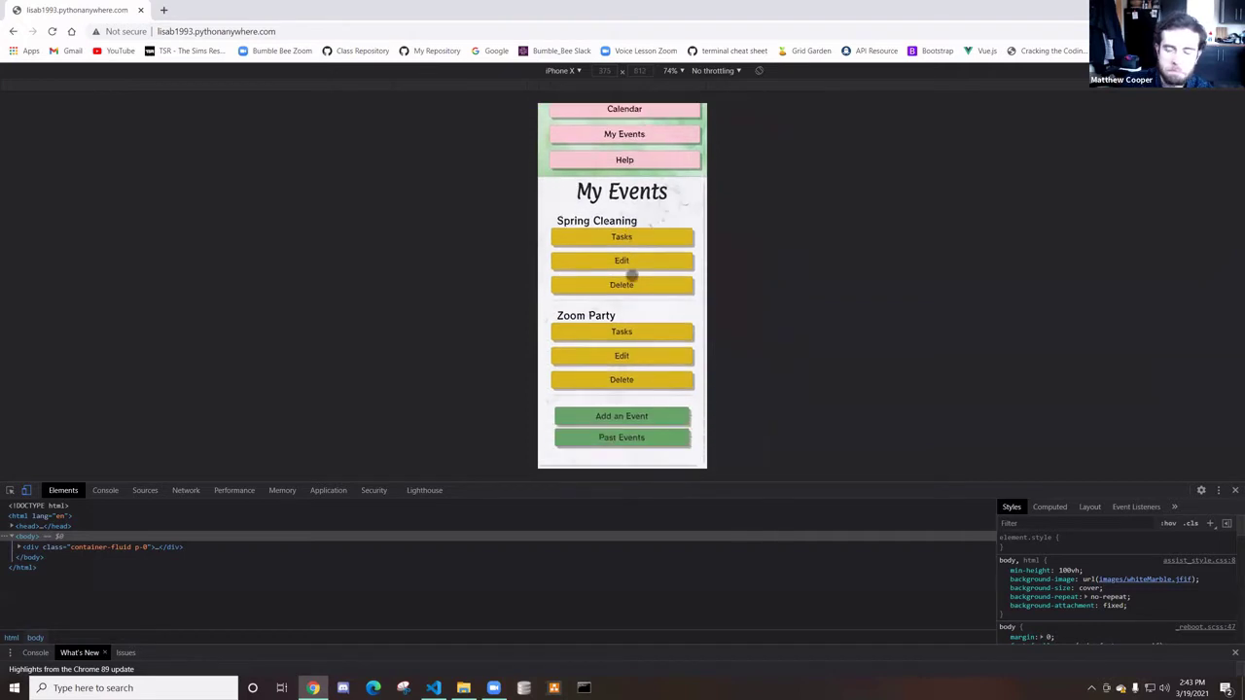
scroll(632, 292, "up", 2)
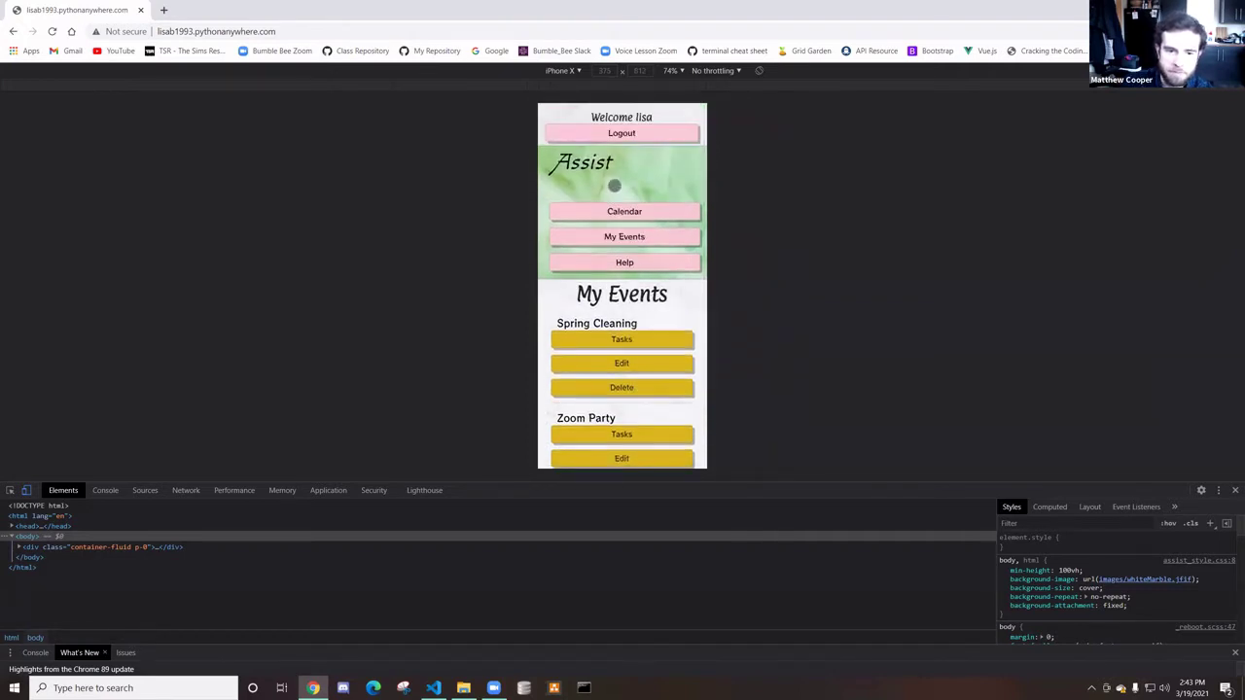
scroll(618, 309, "down", 2)
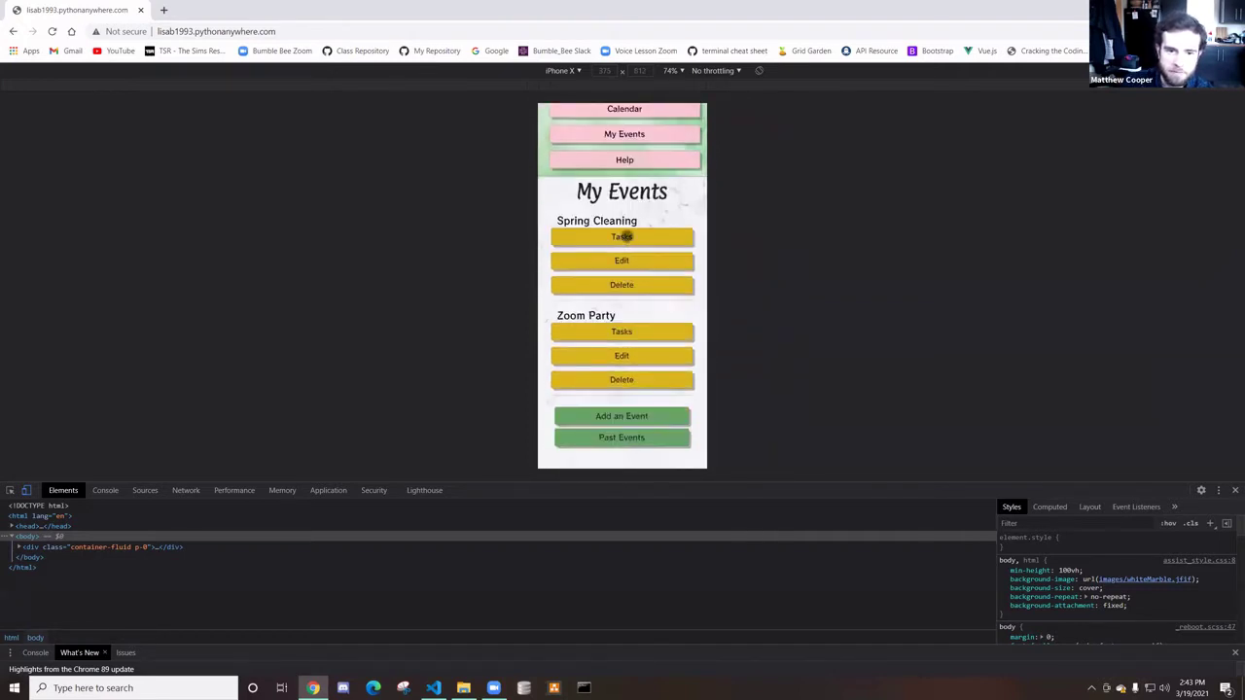
Open Spring Cleaning's task list and scroll through its tasks
left_click(624, 237)
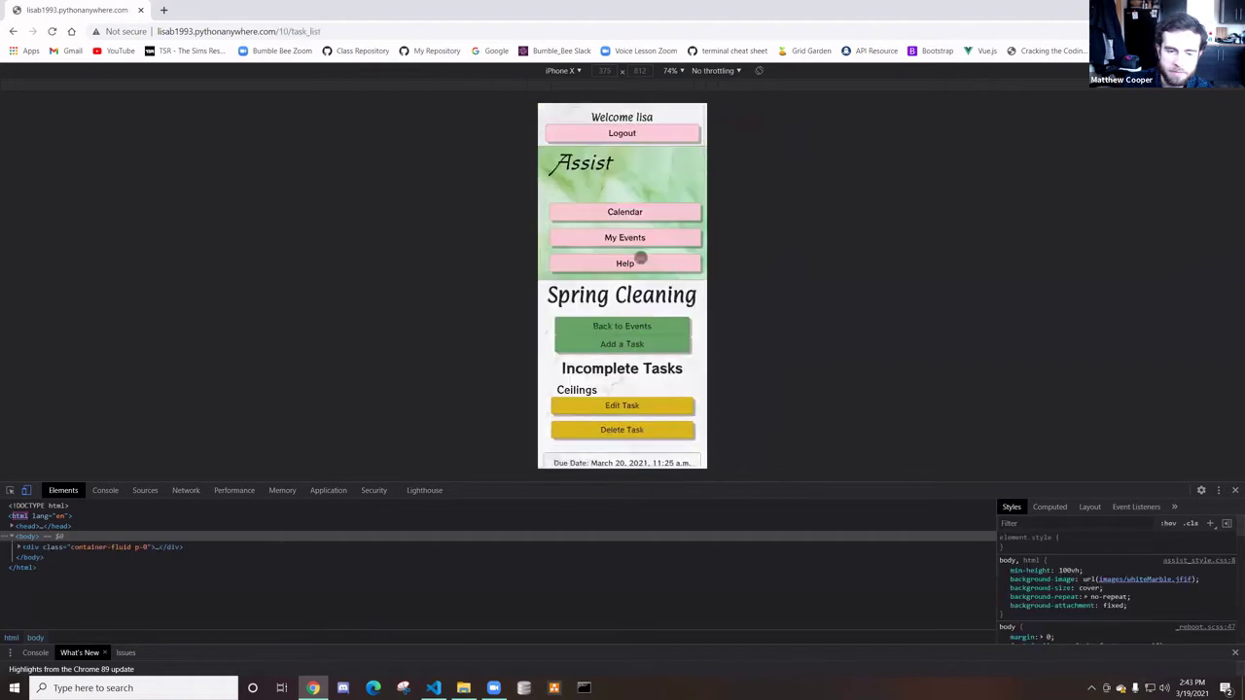
scroll(637, 254, "down", 4)
scroll(640, 256, "down", 12)
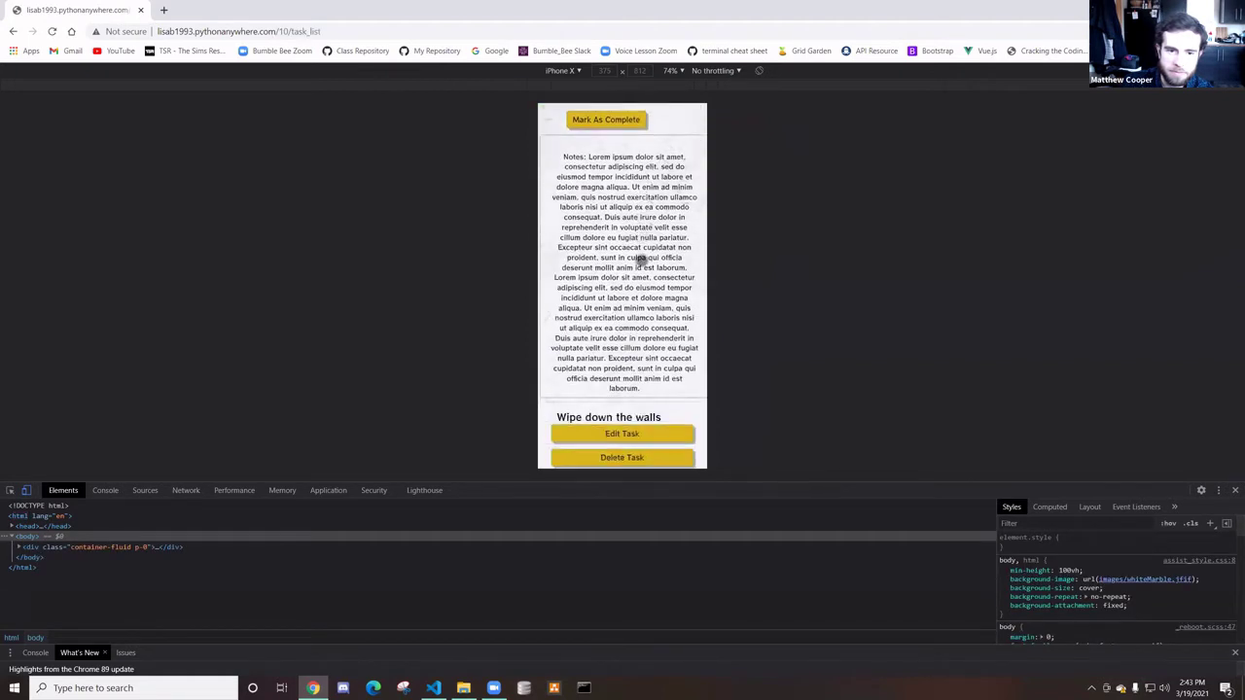
scroll(641, 270, "down", 15)
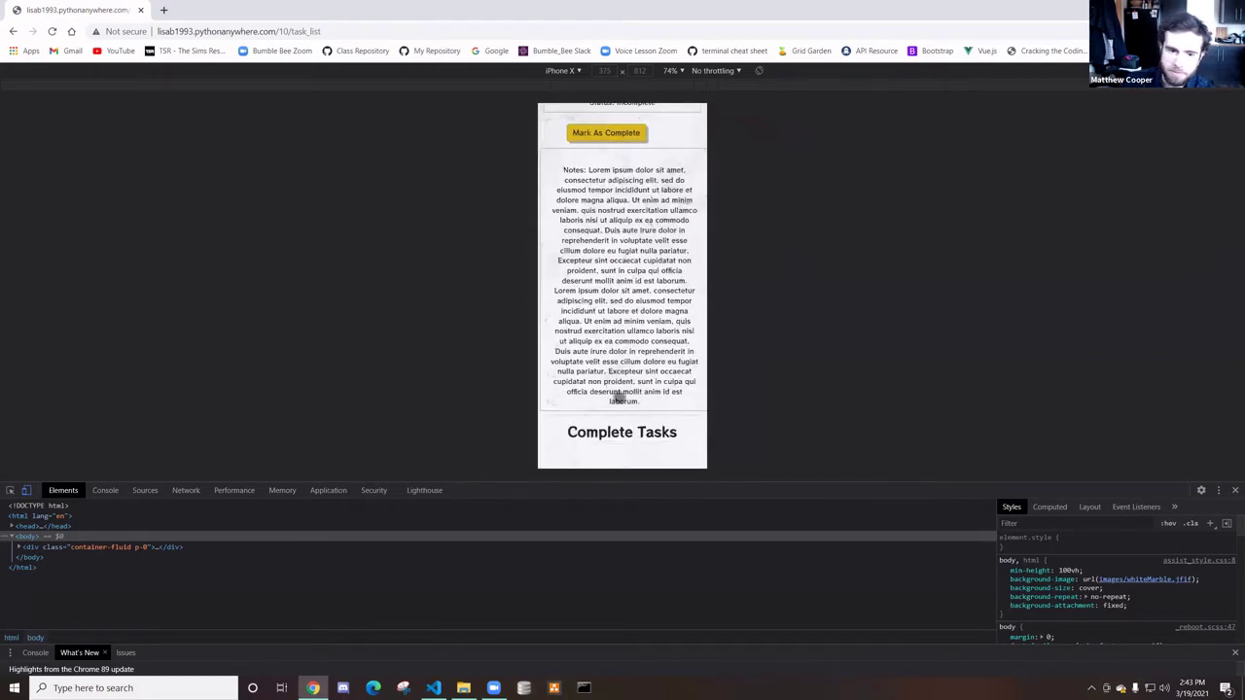
scroll(619, 397, "up", 15)
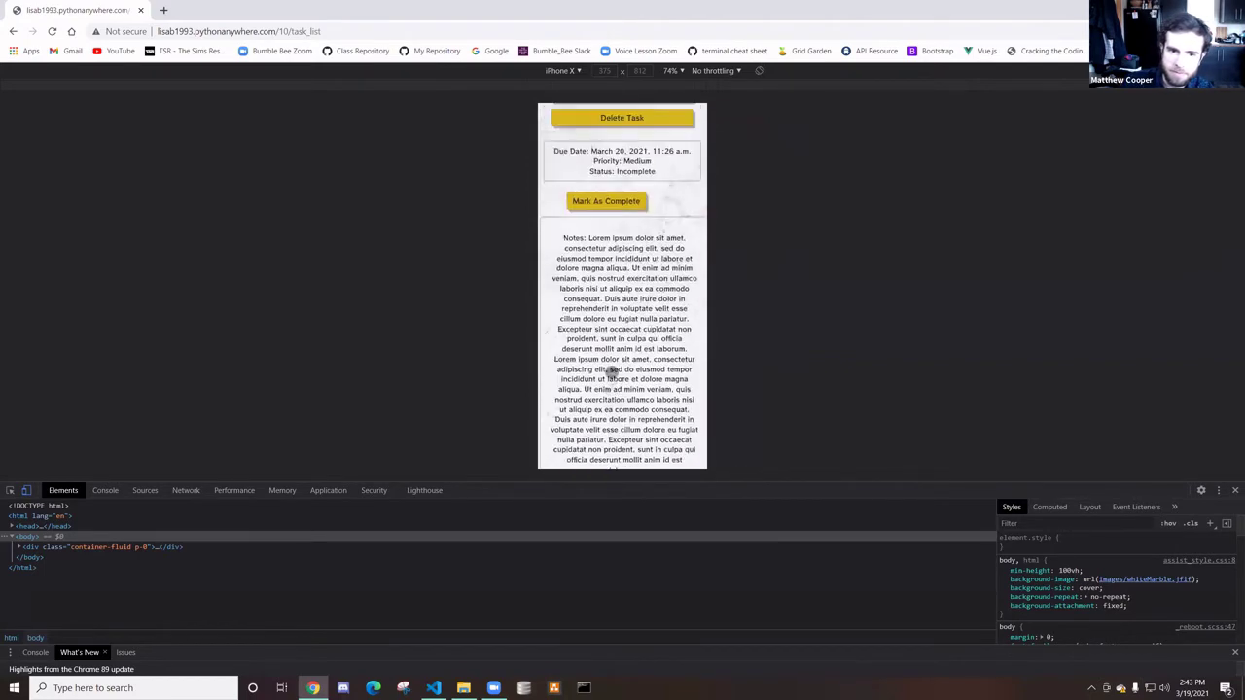
scroll(613, 371, "up", 2)
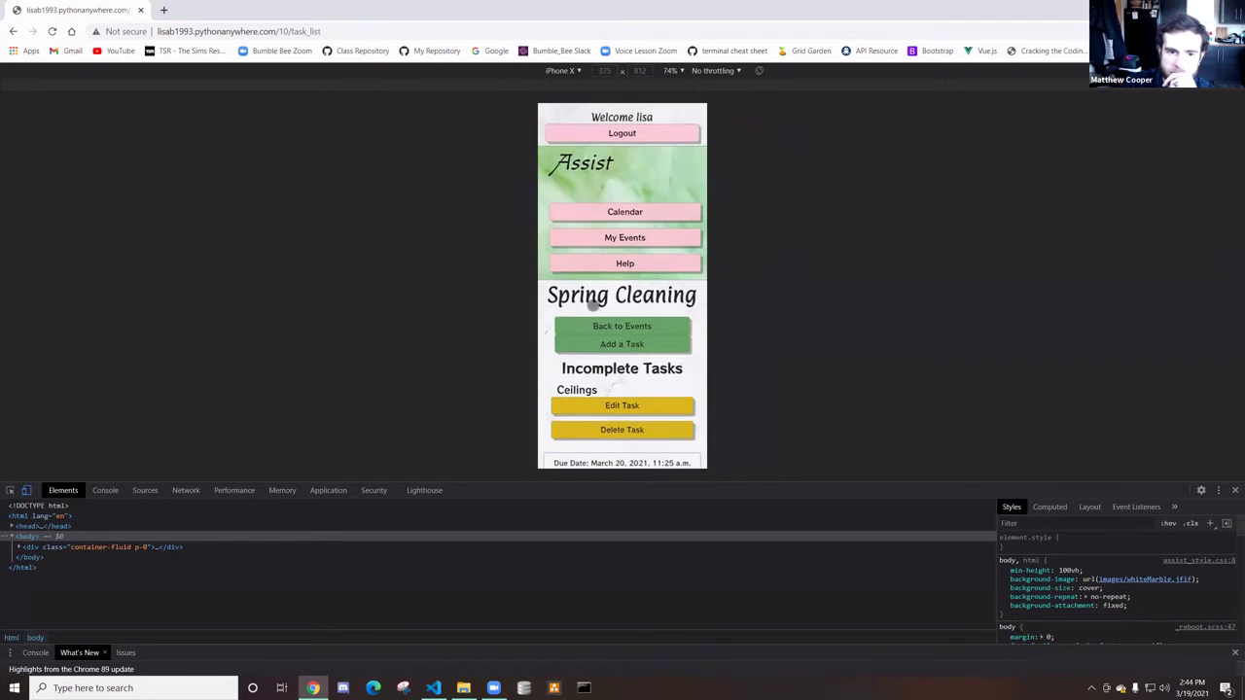
View the calendar page in the phone preview, then go back to My Events
left_click(603, 211)
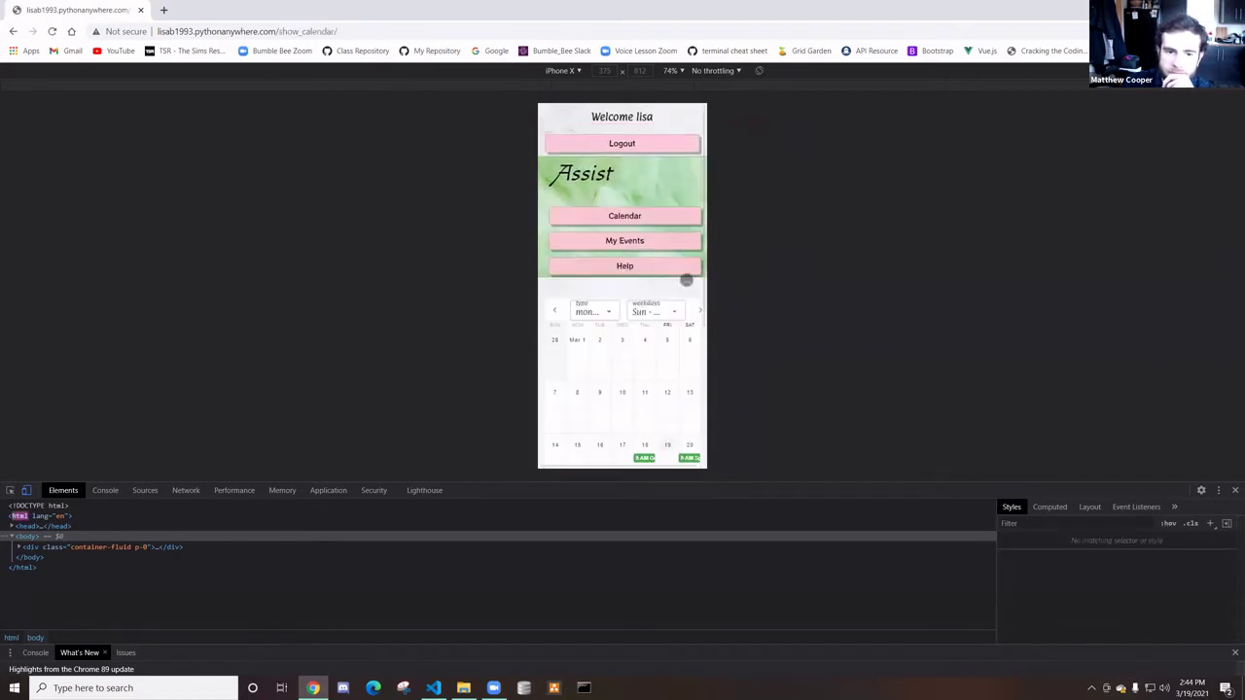
scroll(644, 279, "down", 3)
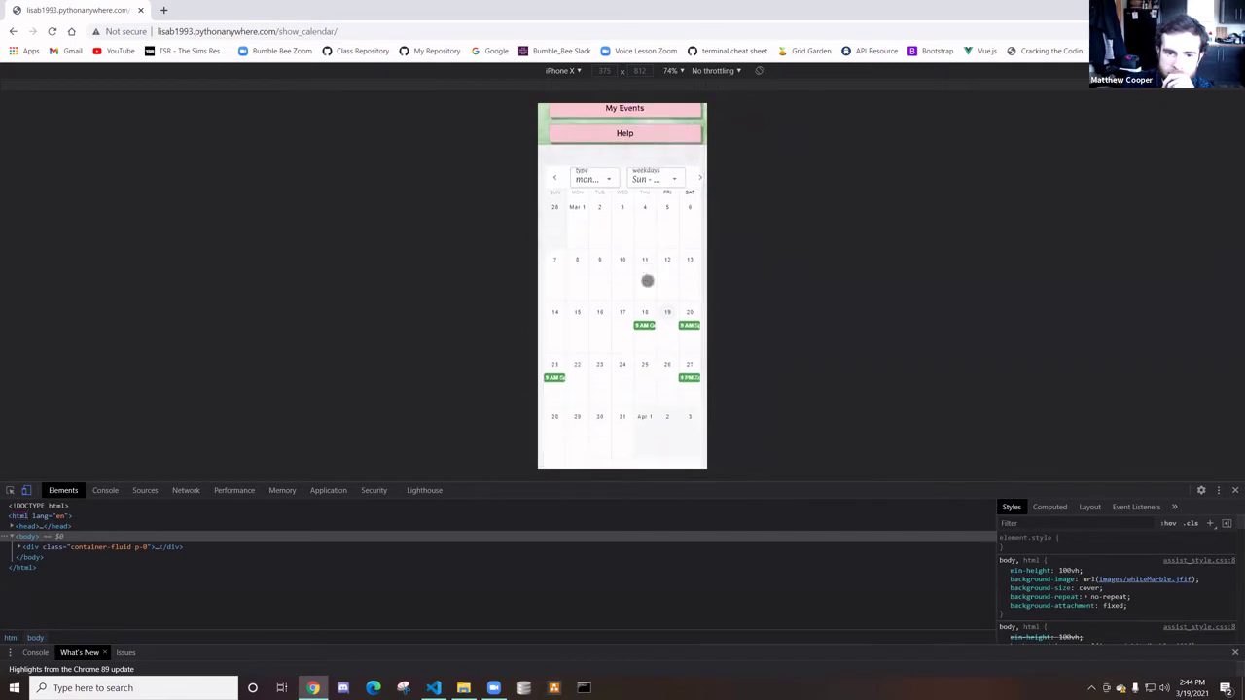
scroll(625, 381, "up", 4)
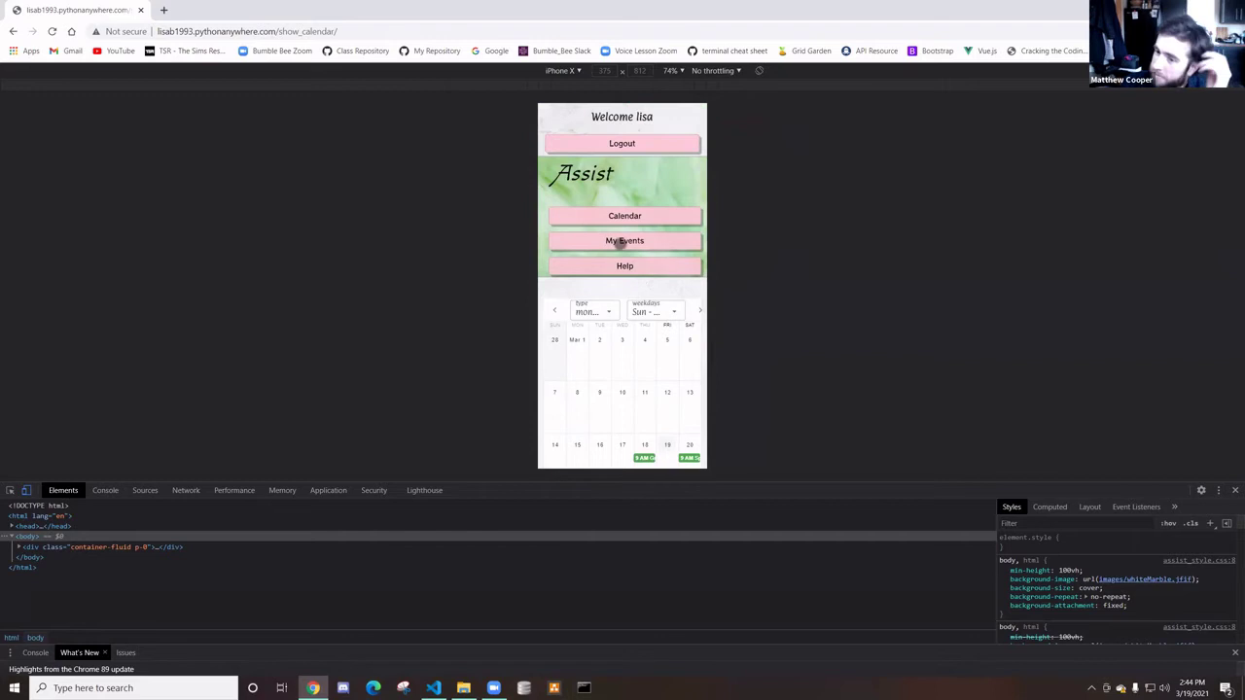
left_click(621, 240)
left_click_drag(622, 350, 616, 247)
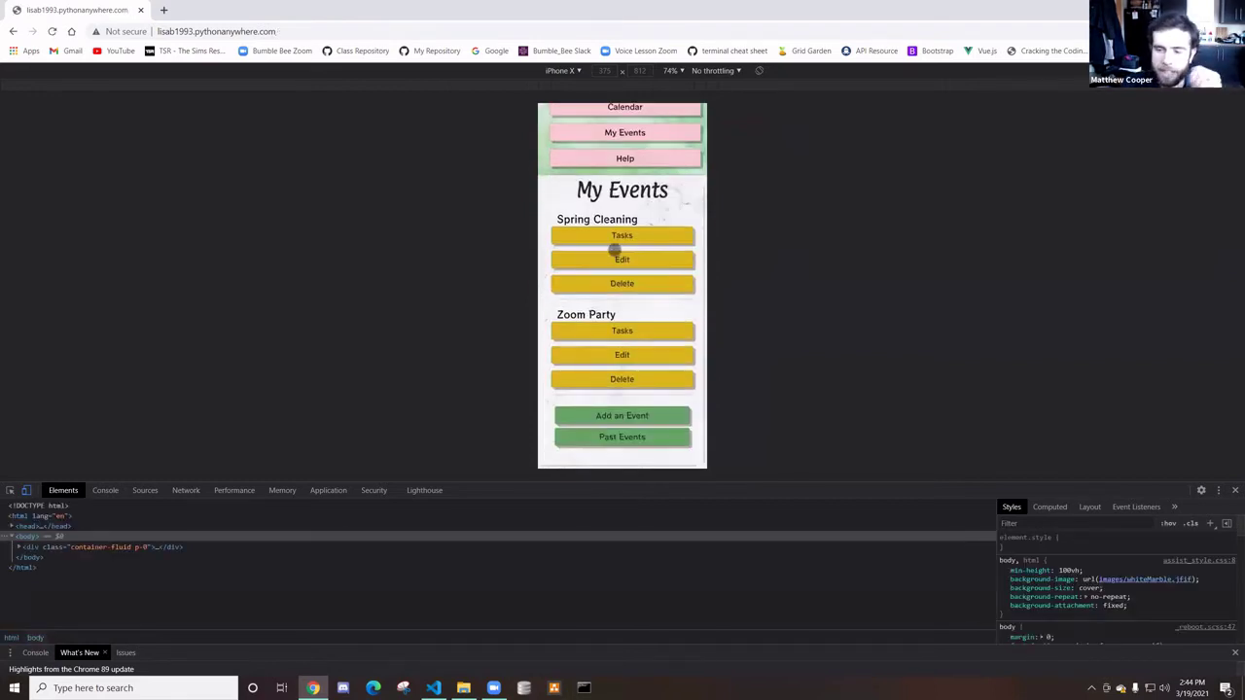
Reopen Spring Cleaning's task list, scroll its notes, and snap Chrome beside VS Code's edit_task.html
left_click(610, 237)
scroll(663, 307, "down", 4)
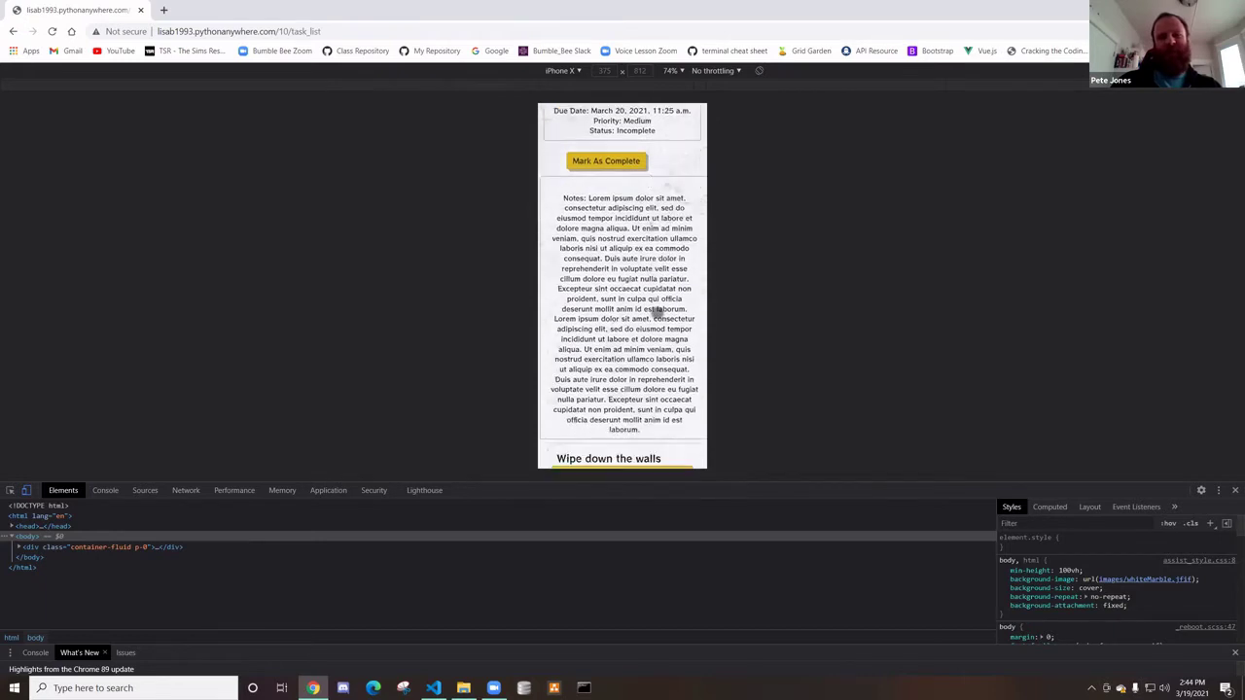
scroll(662, 307, "down", 3)
scroll(657, 313, "up", 1)
scroll(657, 313, "up", 5)
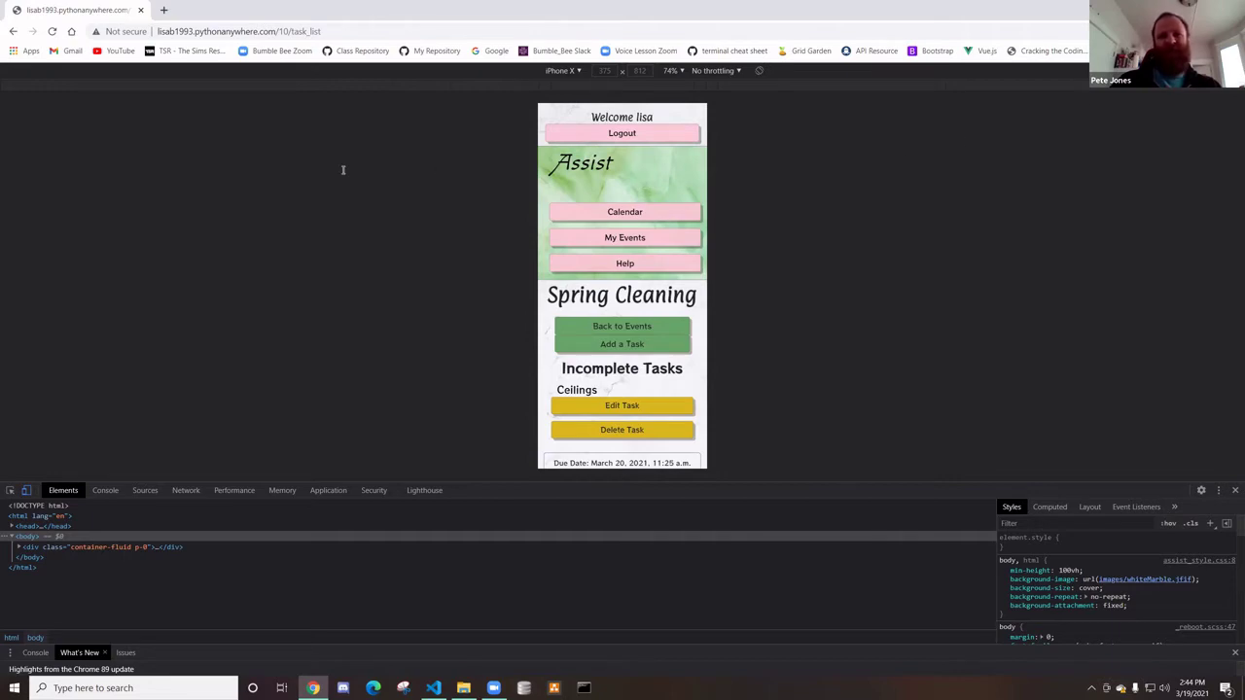
key("super+Right")
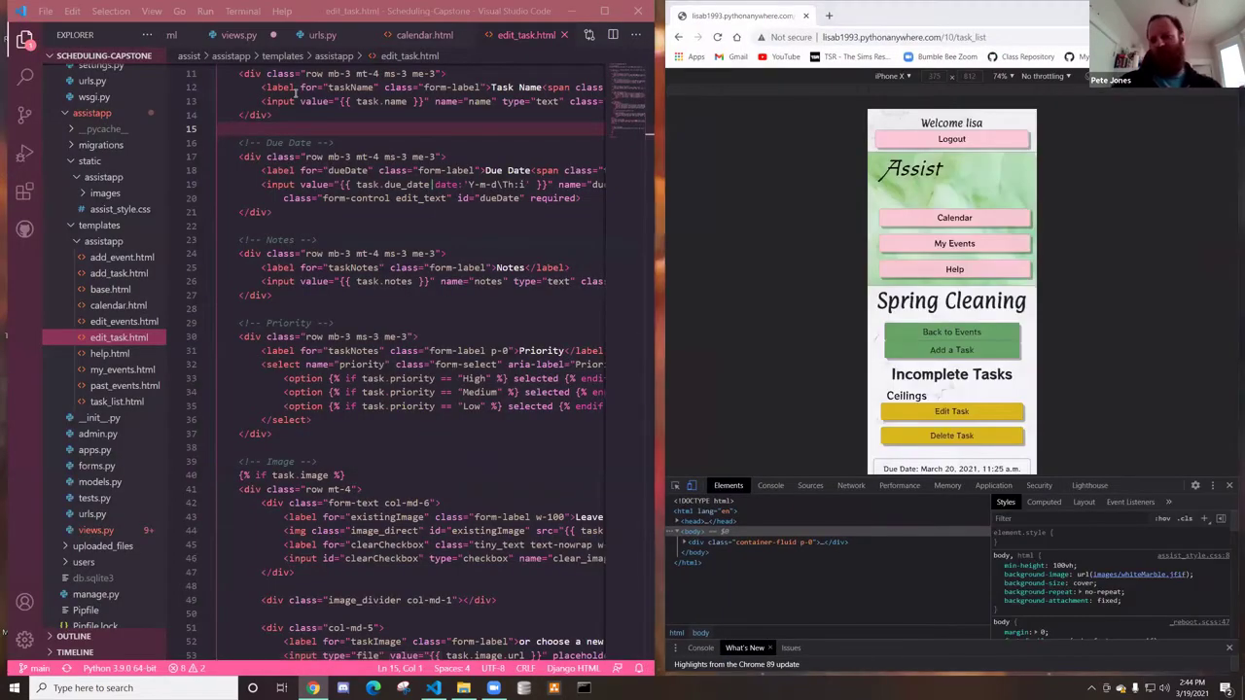
Open calendar.html in VS Code and scroll through its header style block
left_click(424, 34)
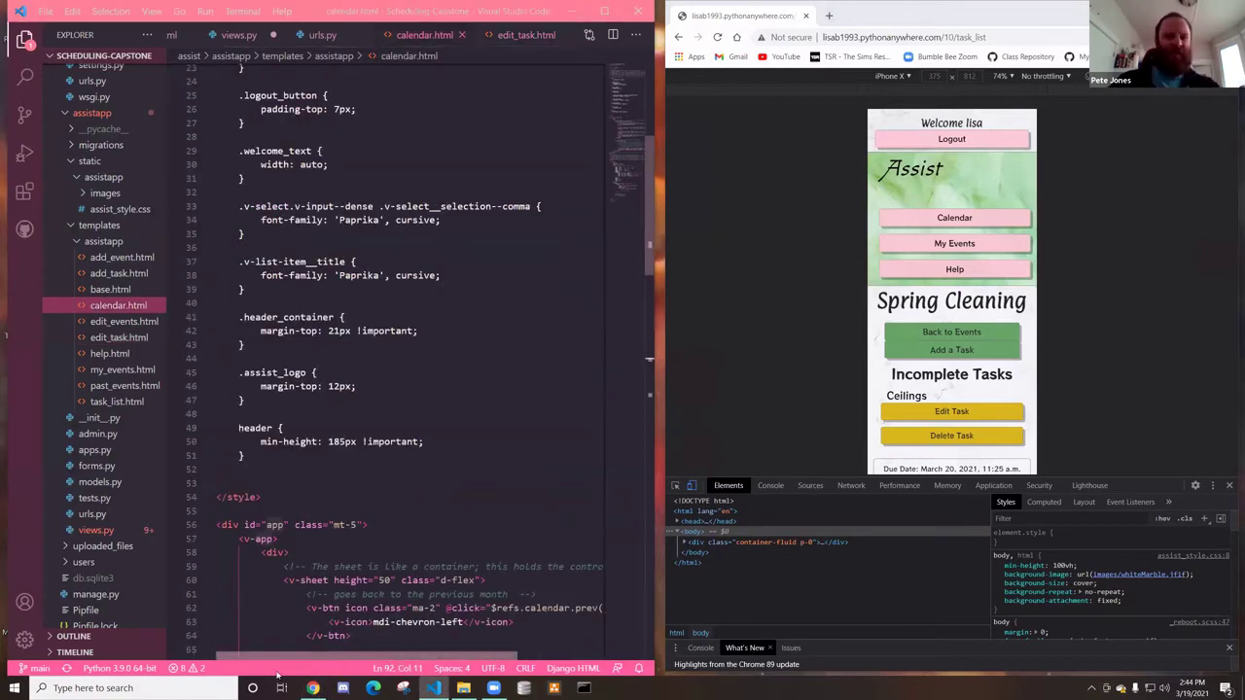
scroll(319, 425, "up", 2)
scroll(319, 425, "up", 4)
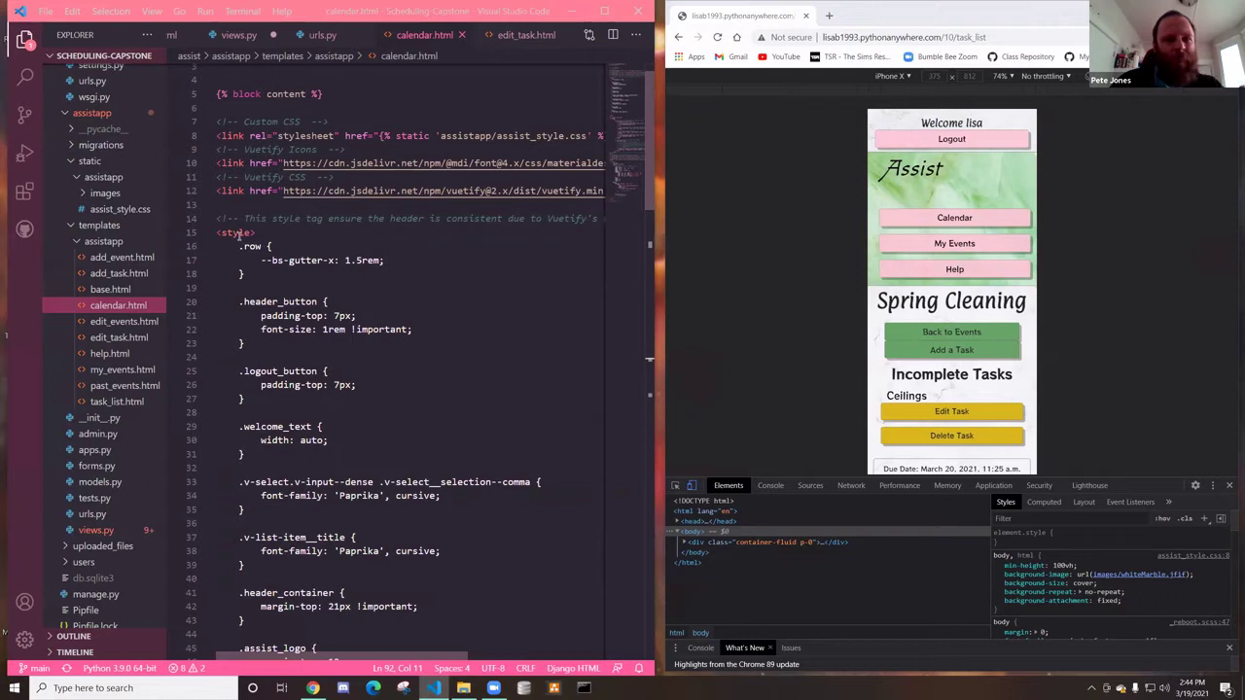
scroll(247, 336, "down", 3)
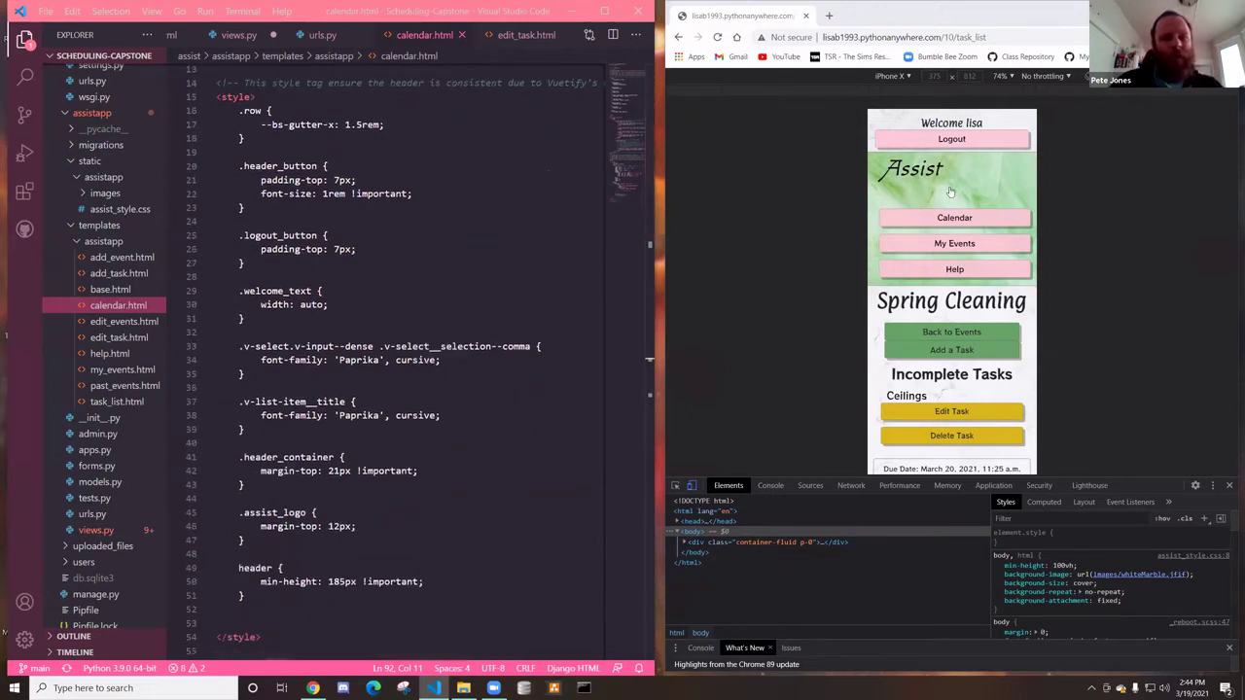
Switch the preview from iPhone X to Responsive and scroll through the calendar markup and scripts
left_click(901, 82)
left_click(887, 94)
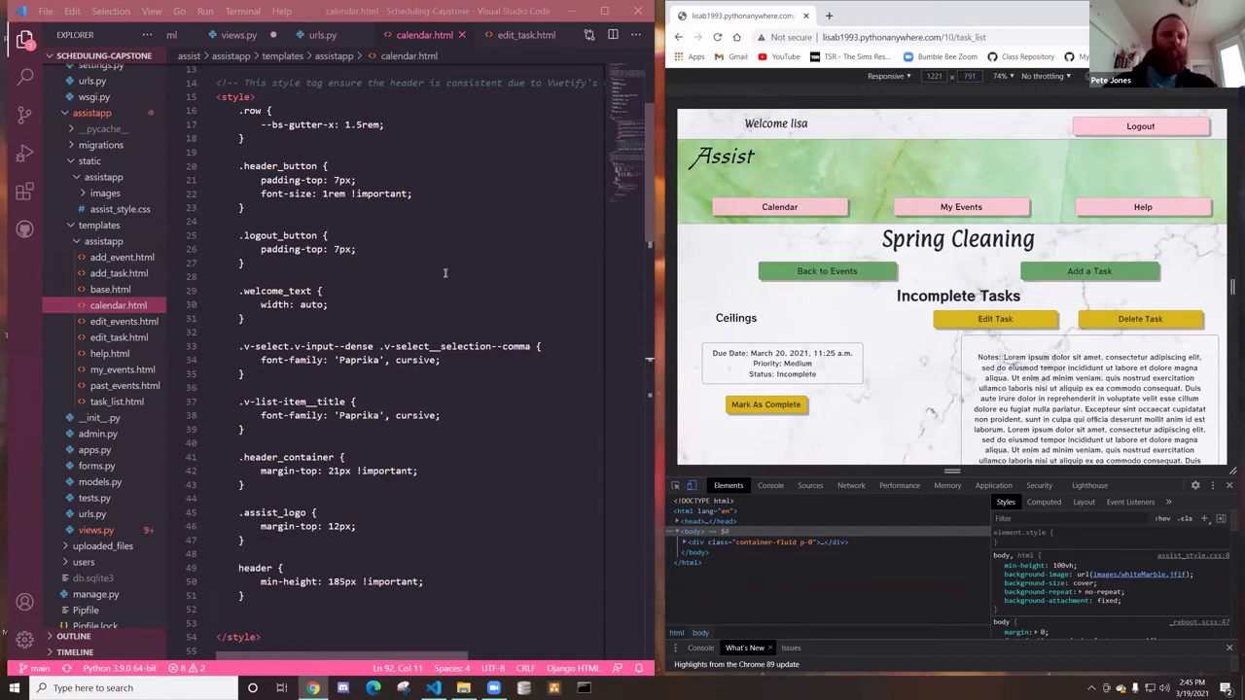
scroll(445, 274, "down", 2)
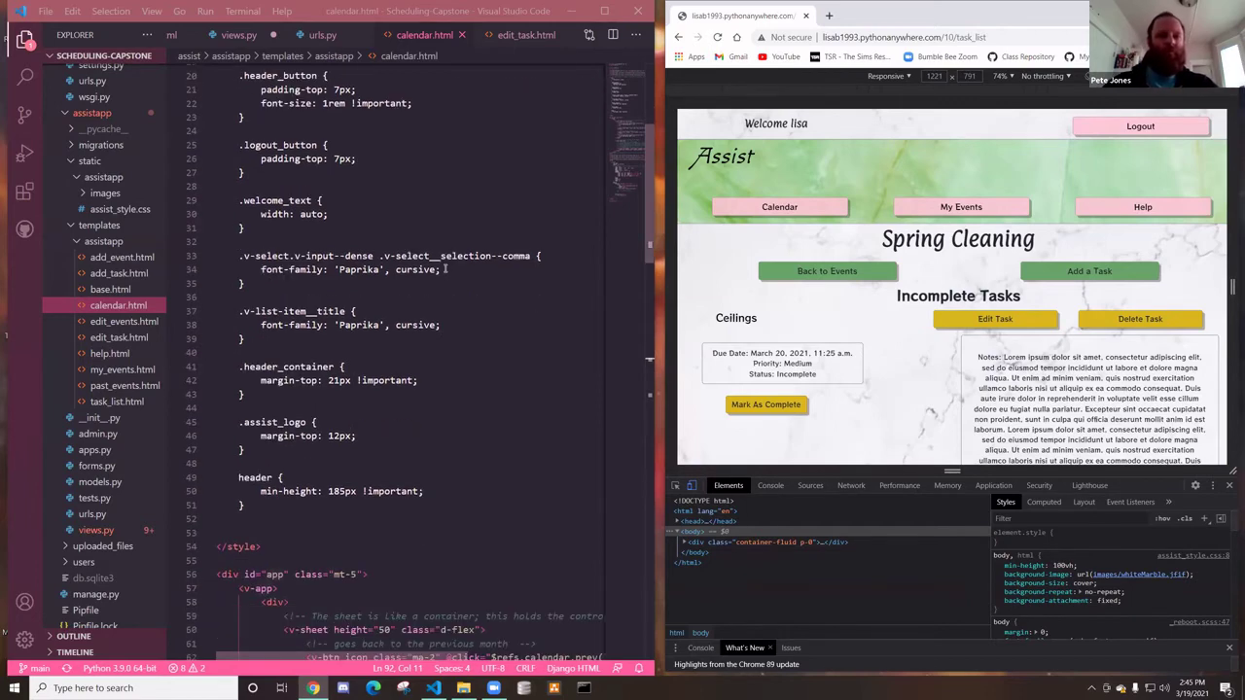
scroll(445, 267, "down", 1)
scroll(444, 266, "down", 4)
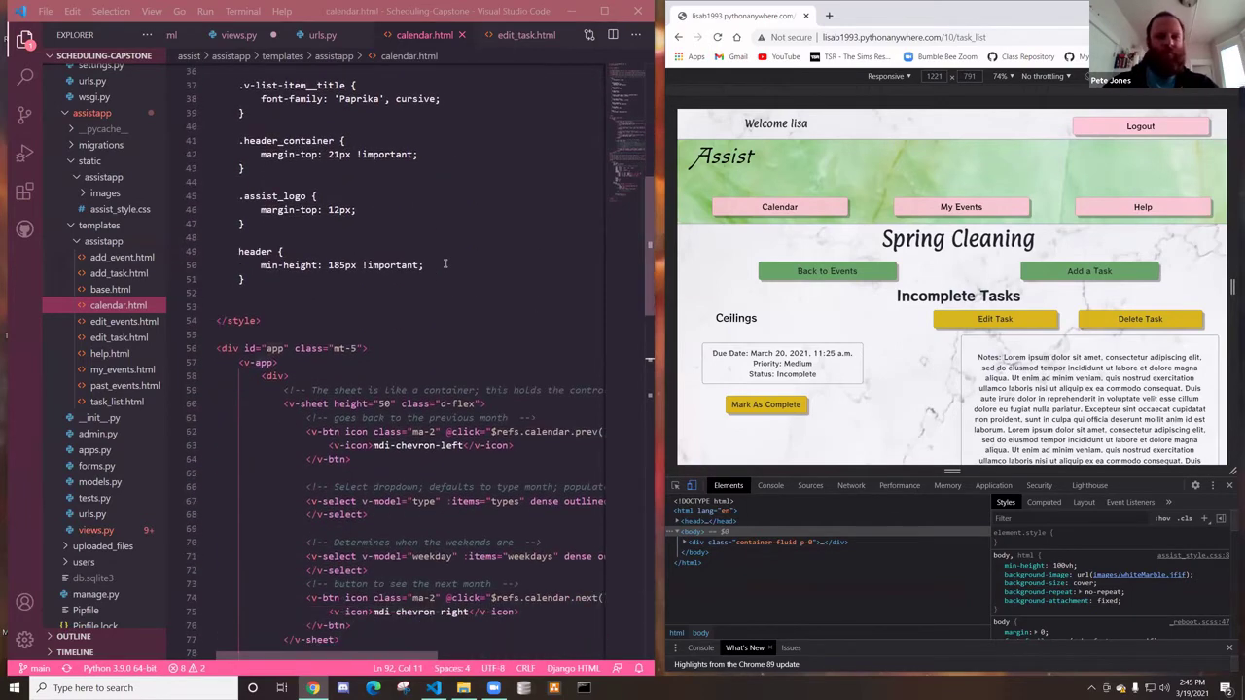
scroll(443, 264, "down", 4)
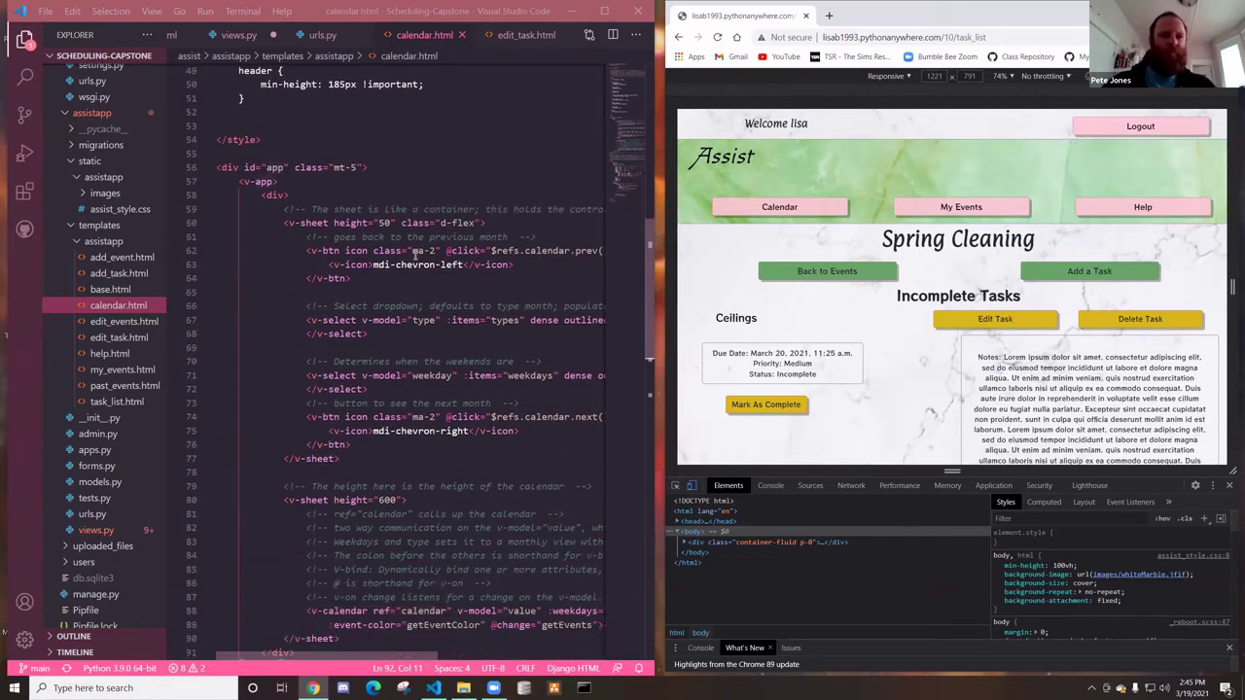
scroll(414, 256, "down", 3)
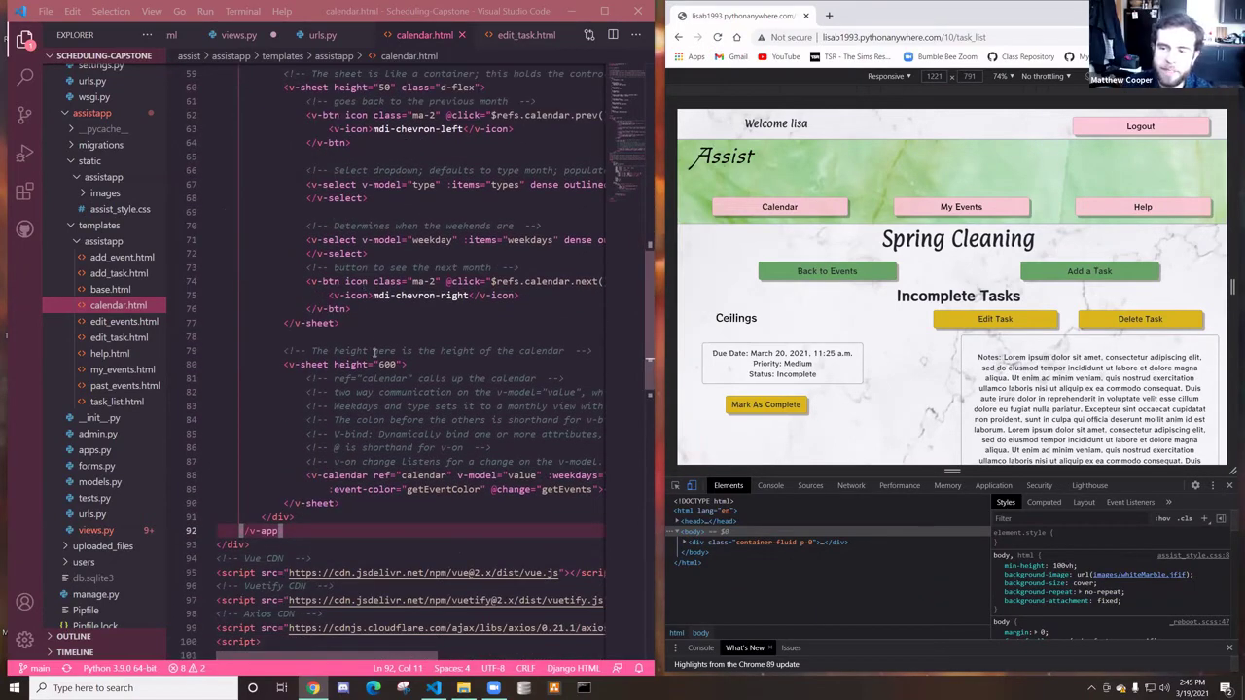
scroll(373, 352, "down", 3)
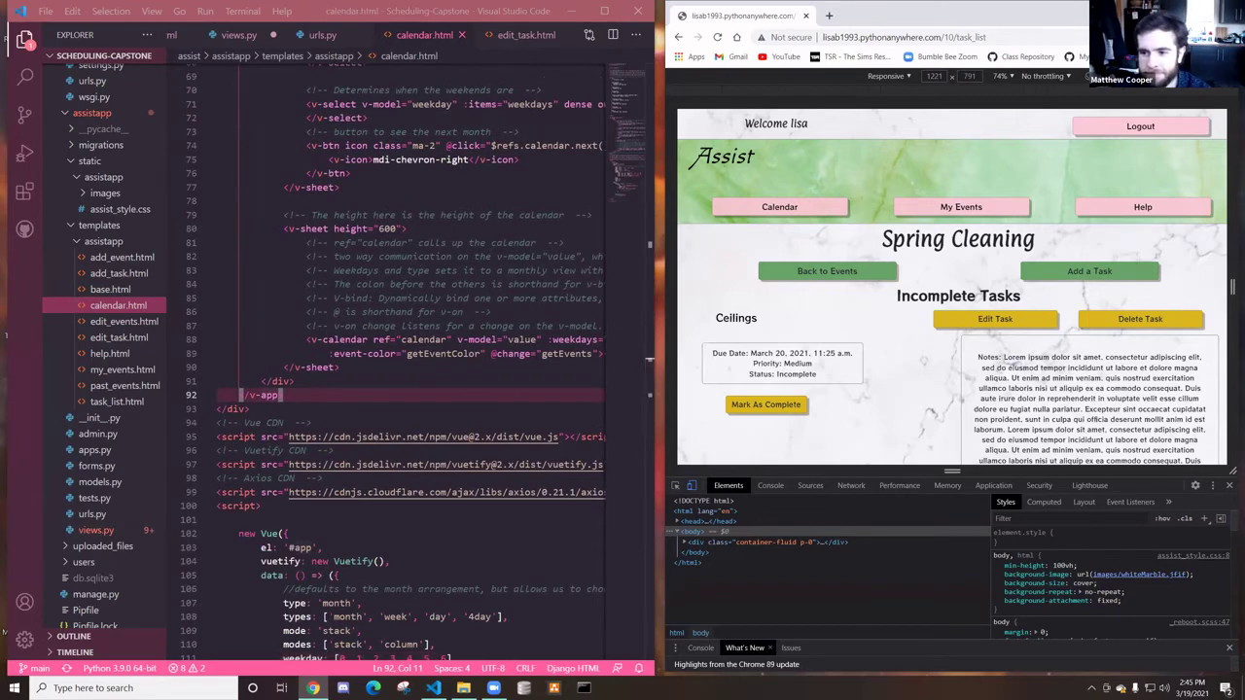
Maximize Chrome over VS Code to bring up the ClimbUp home feed
key("super+Up")
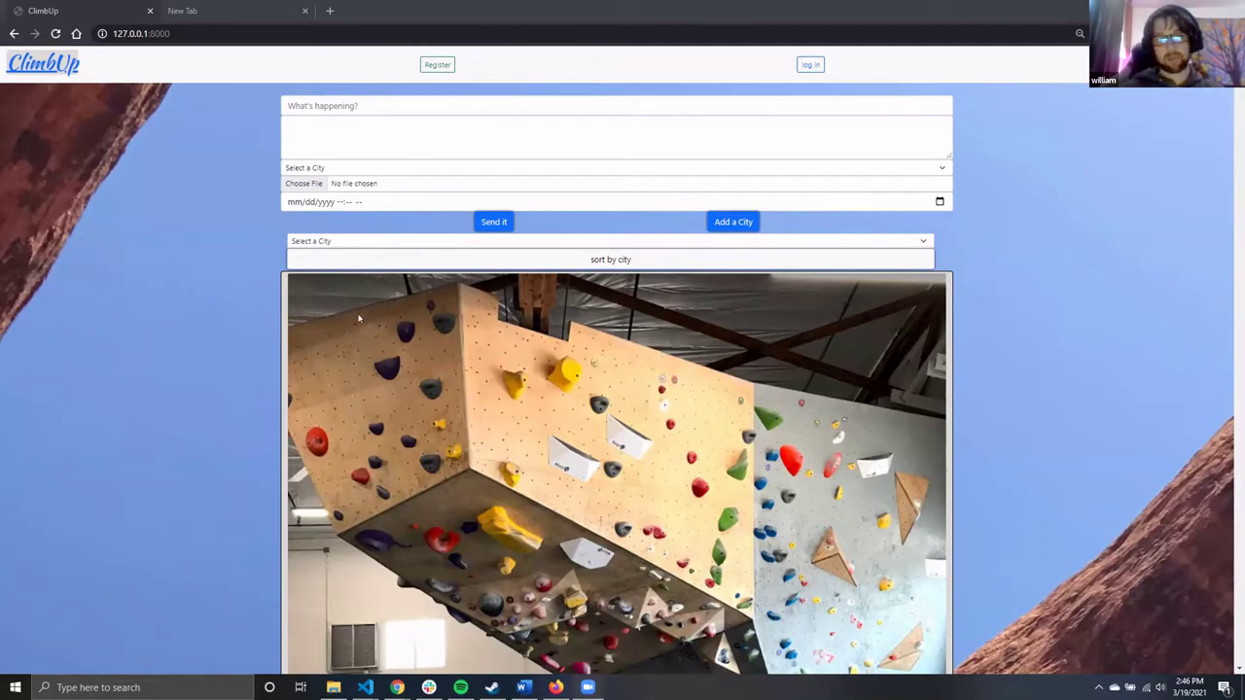
scroll(295, 326, "down", 5)
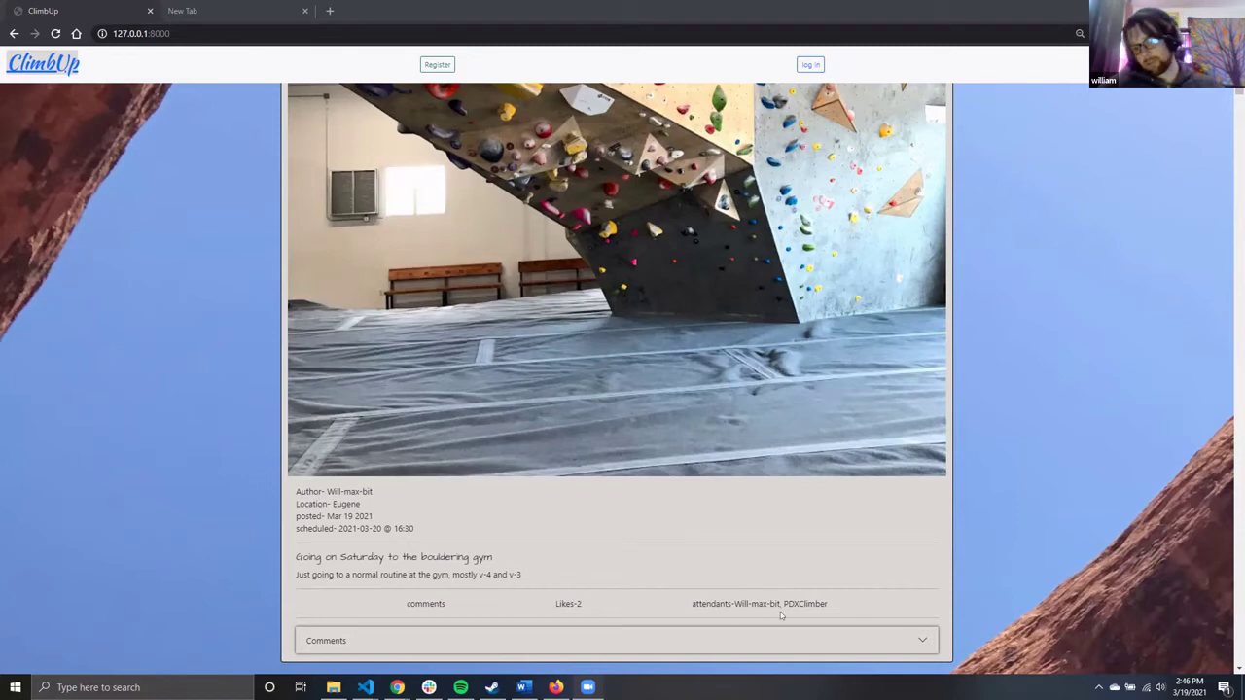
scroll(778, 602, "up", 4)
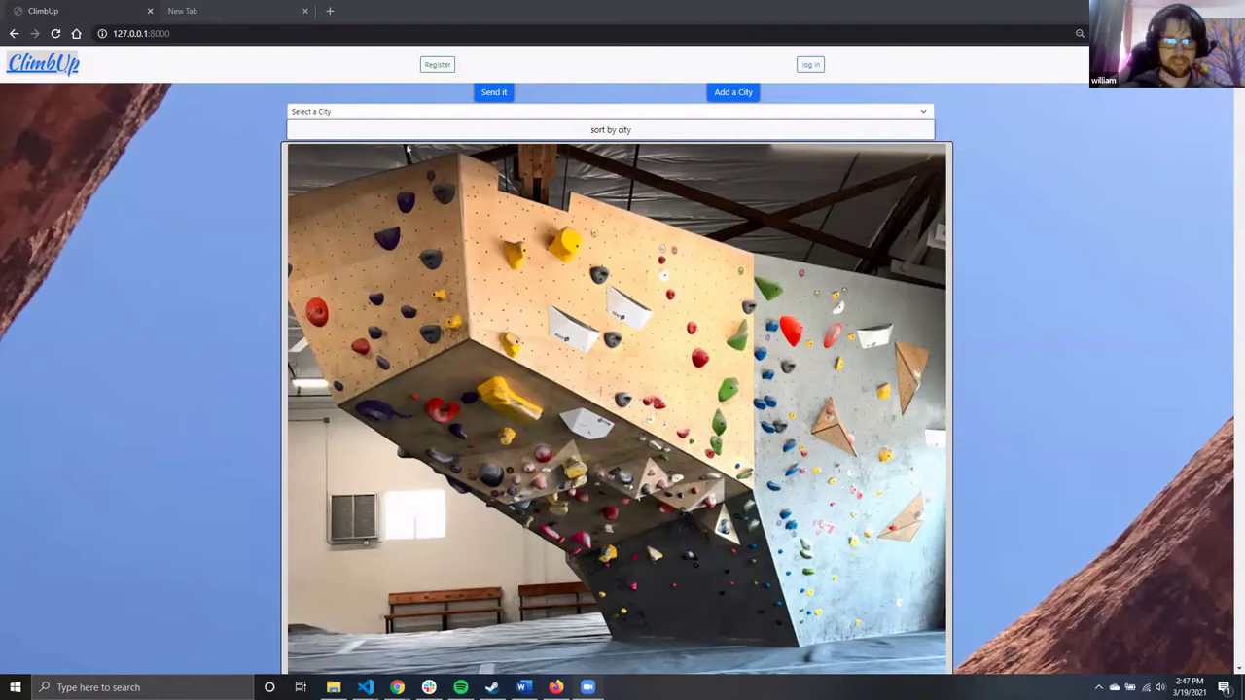
Open Register and enter a new username, the e-mail address, and the password twice
left_click(438, 64)
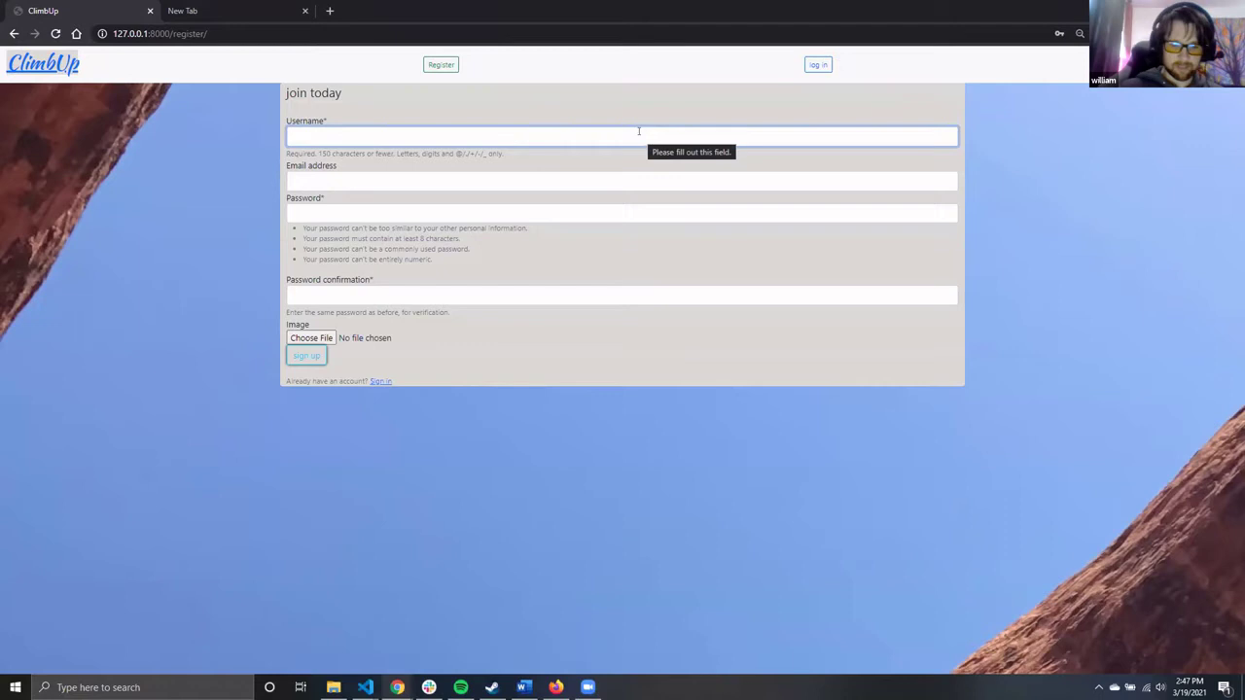
type("Mat")
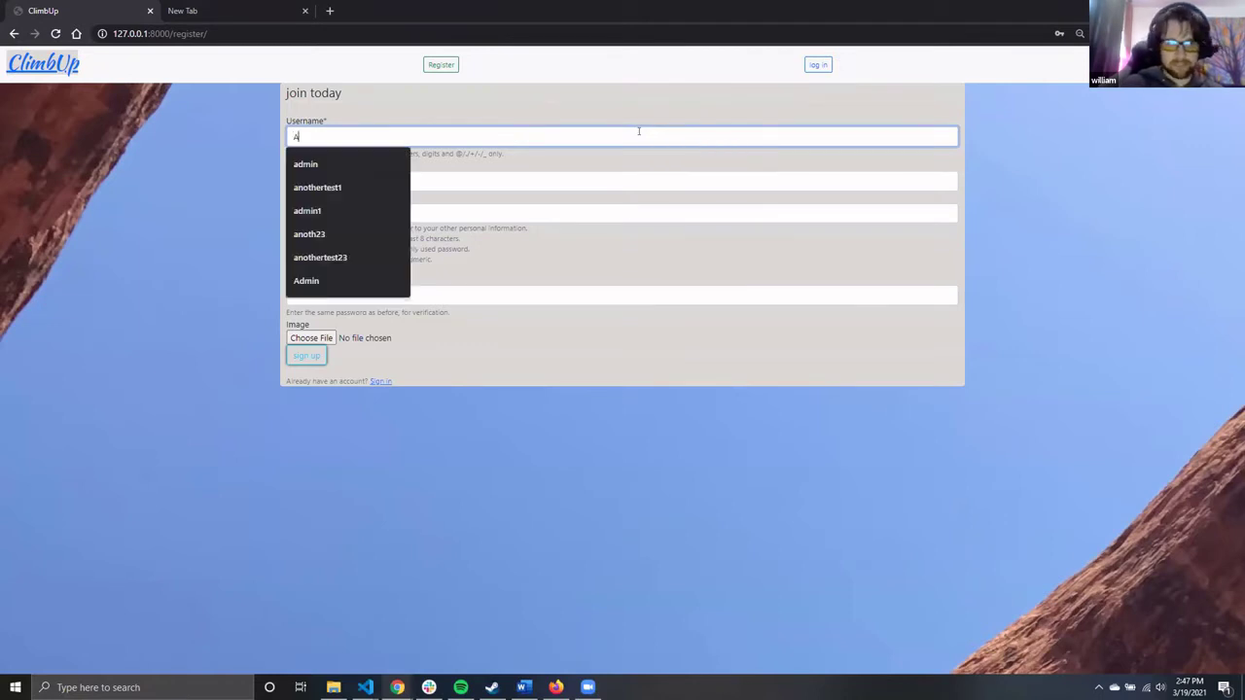
type("the")
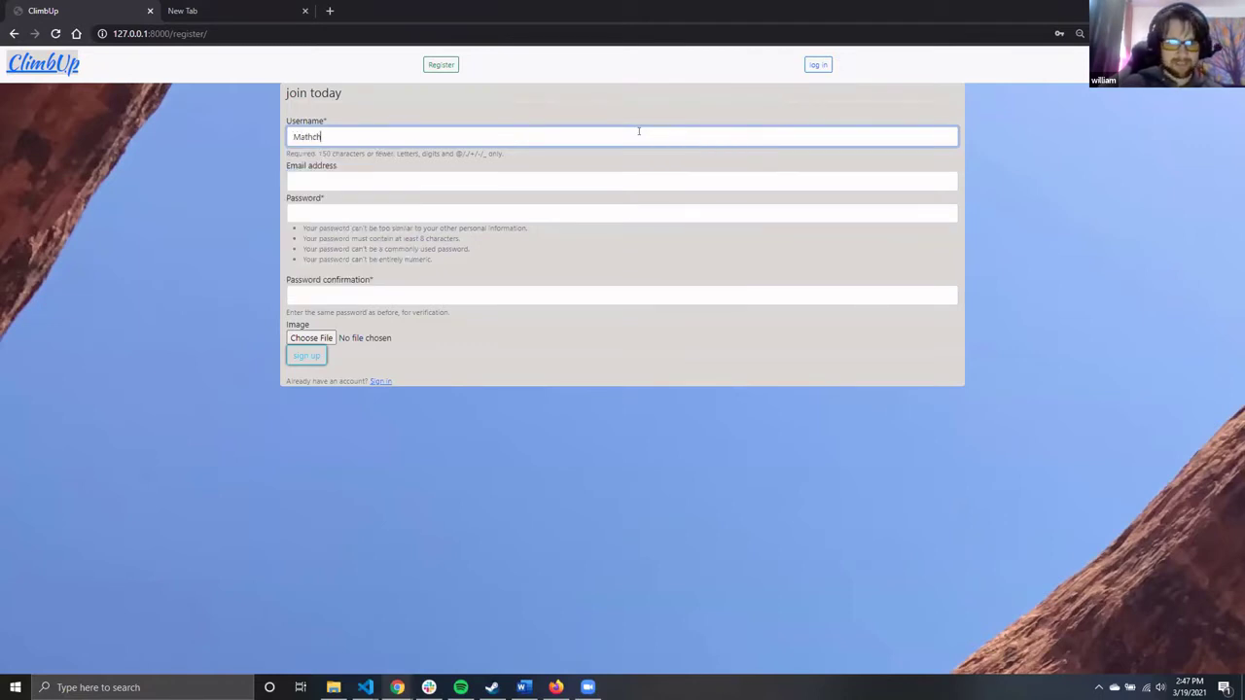
key("BackSpace")
key("BackSpace")
key("BackSpace")
type("h")
key("BackSpace")
type("thewC")
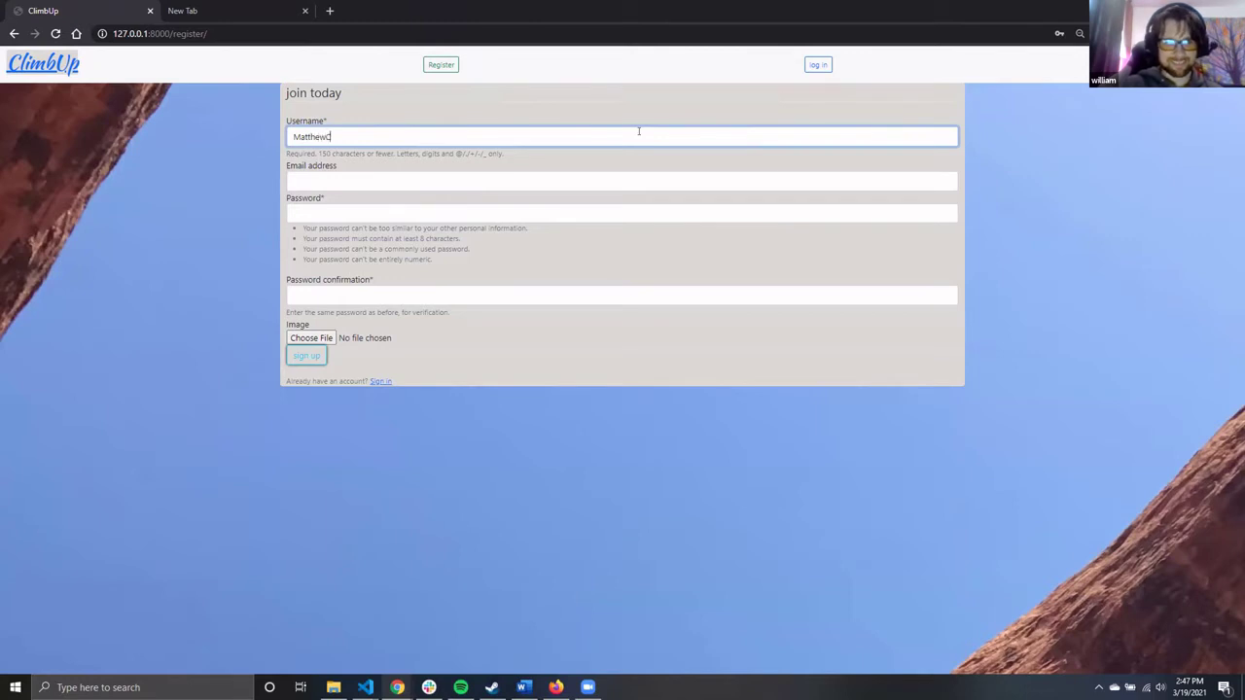
key("Tab")
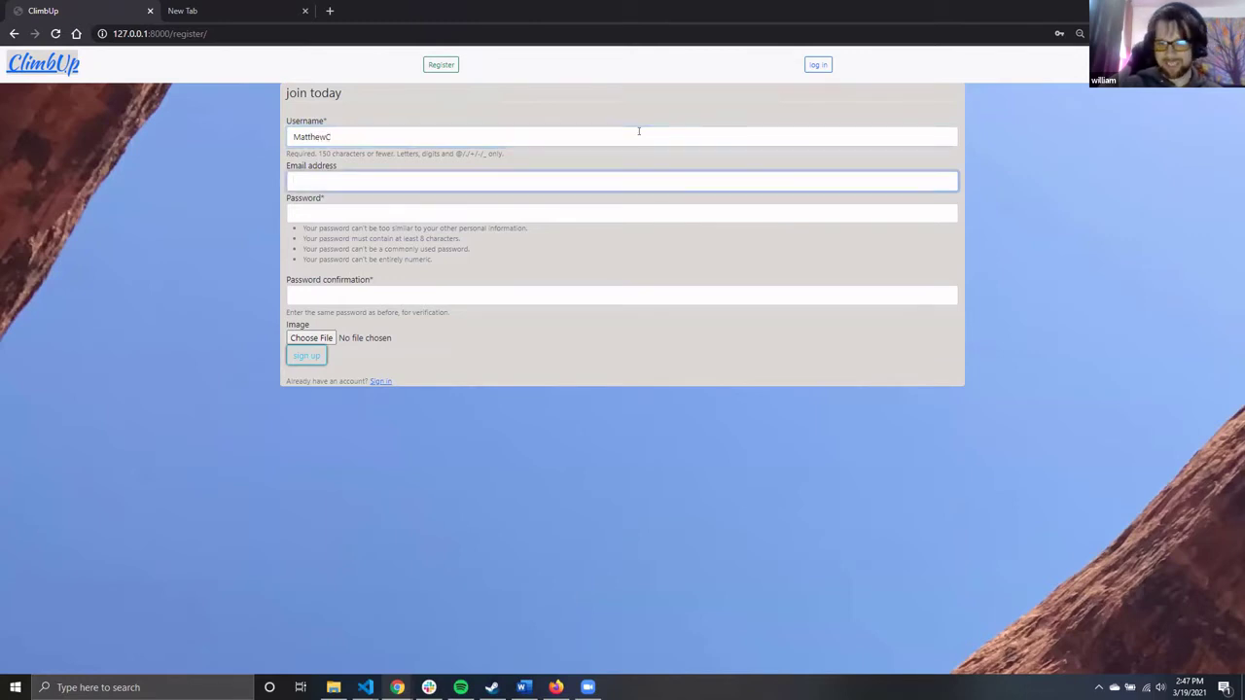
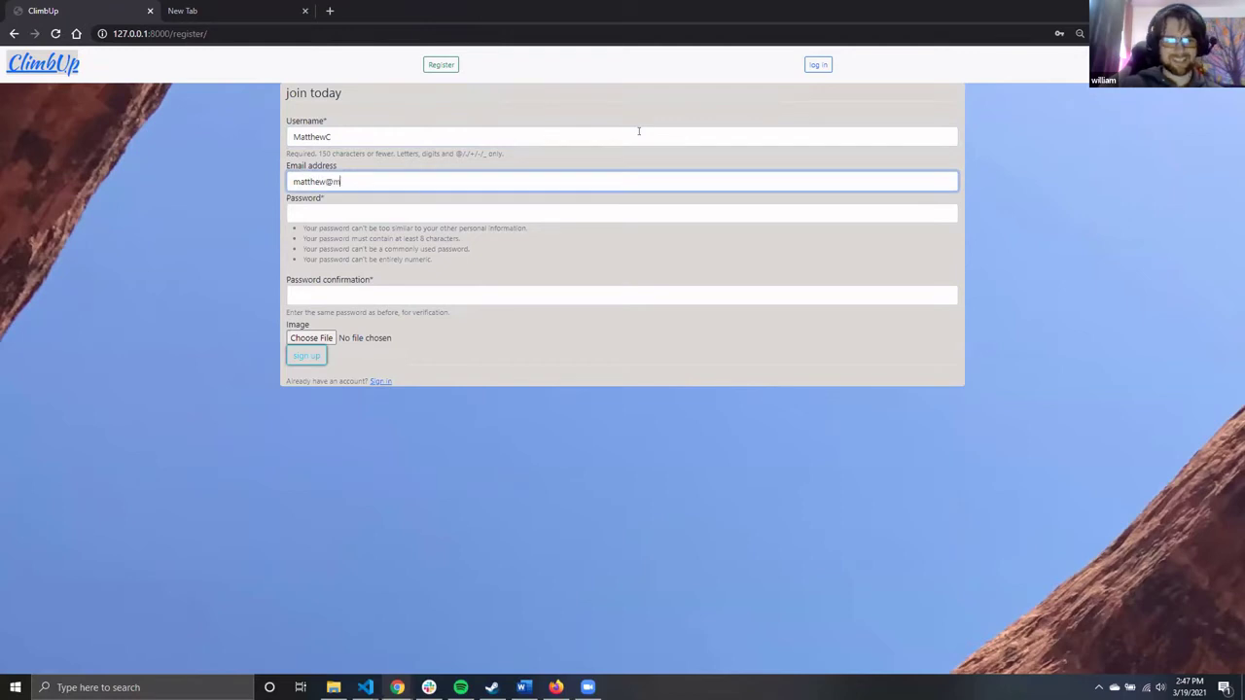
key("Tab")
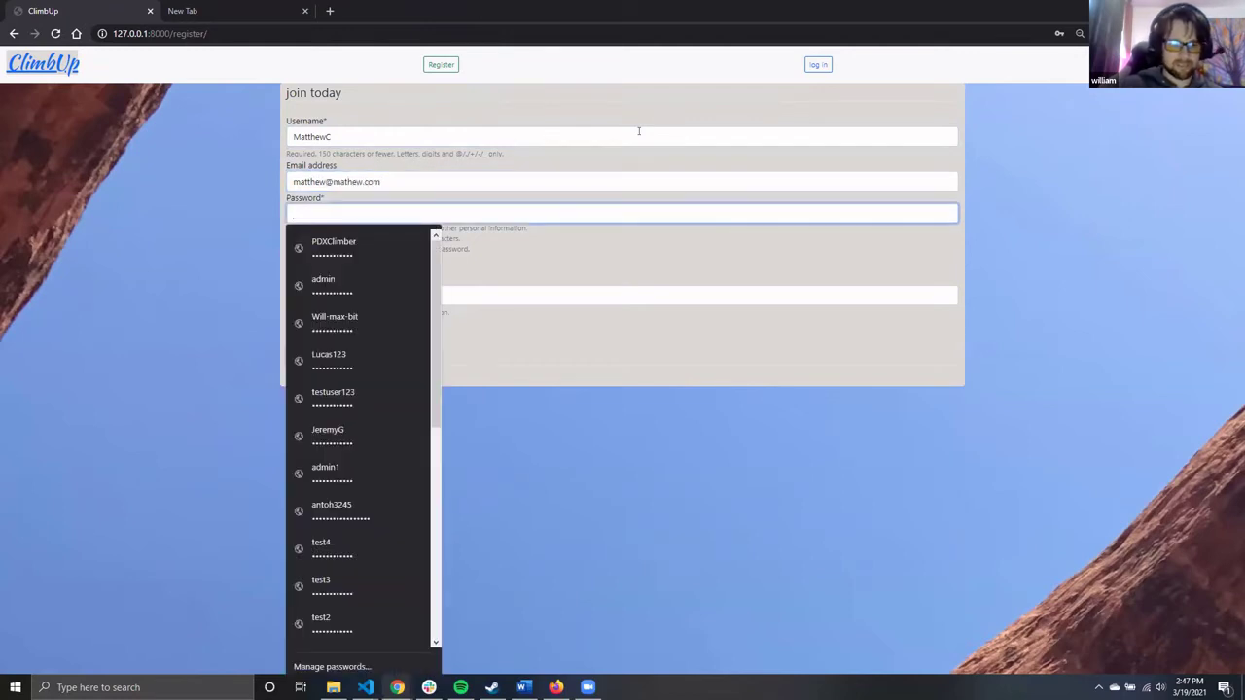
type("••••••••••••")
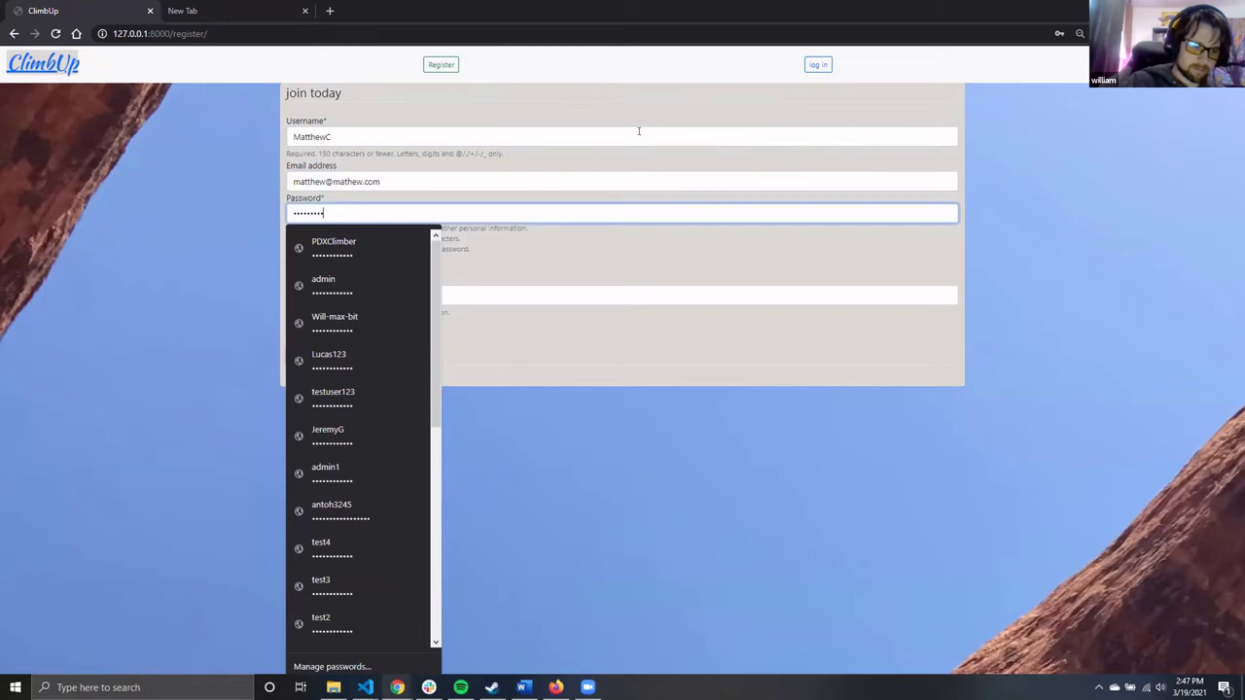
key("Tab")
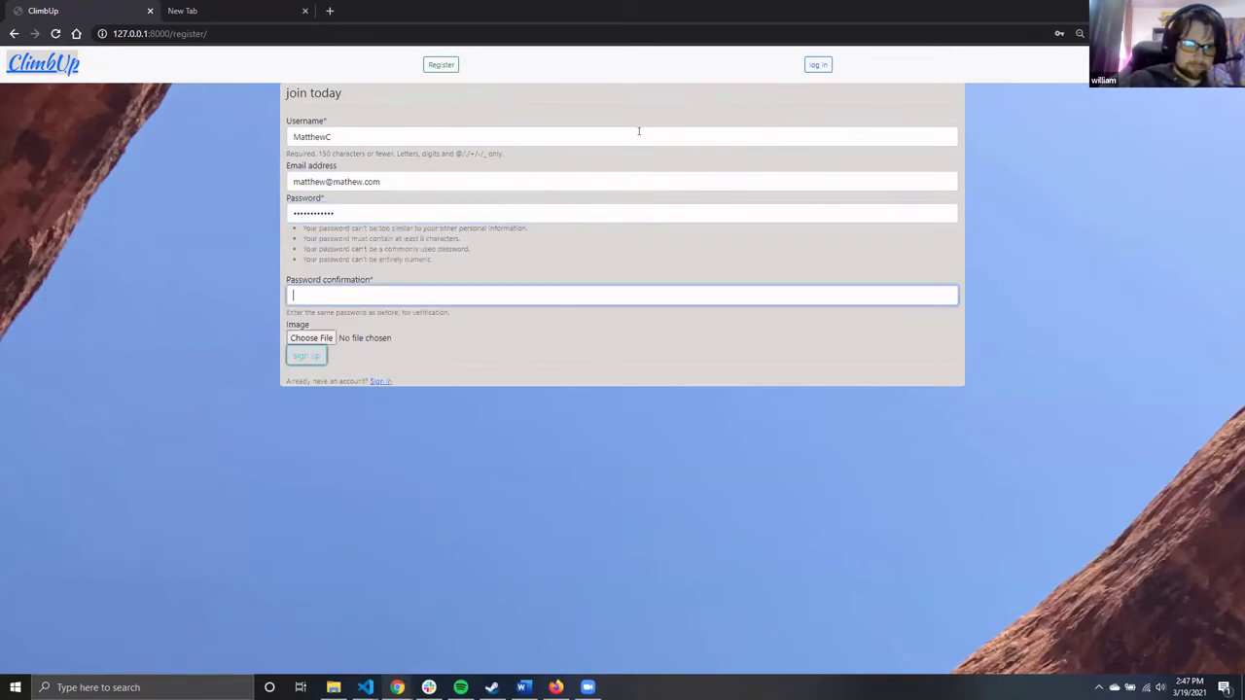
type("••••••••••••")
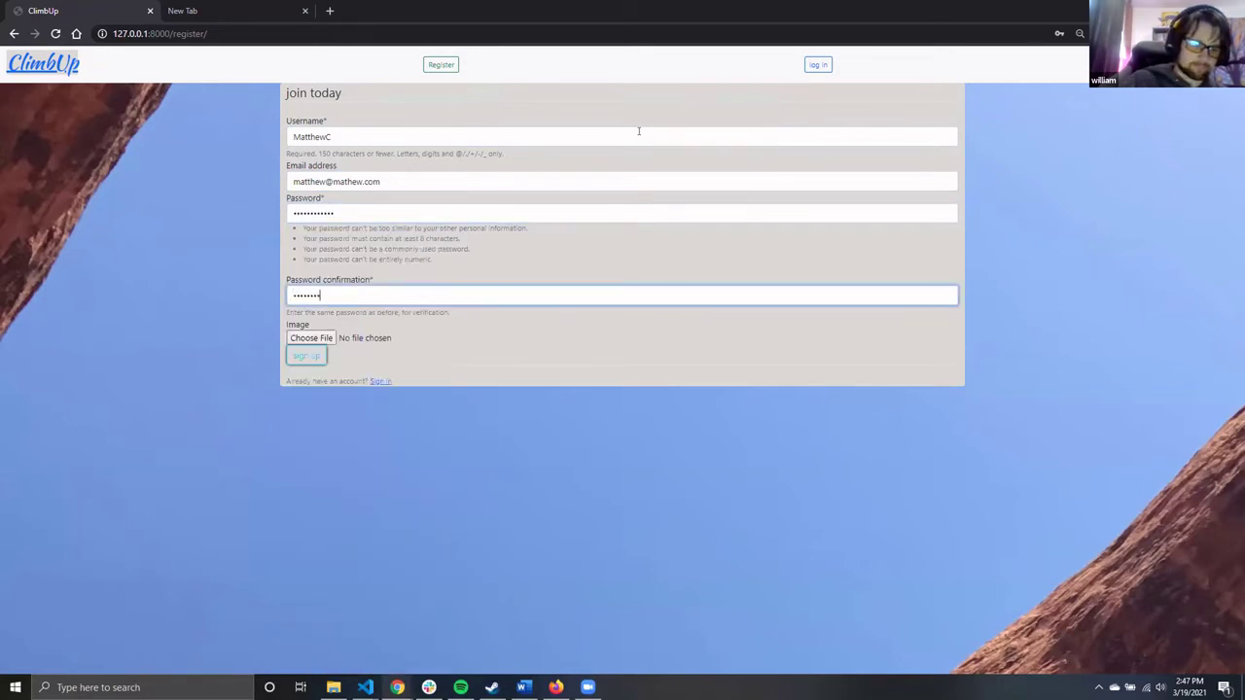
Submit the registration and save the new account's password in Chrome
left_click(307, 357)
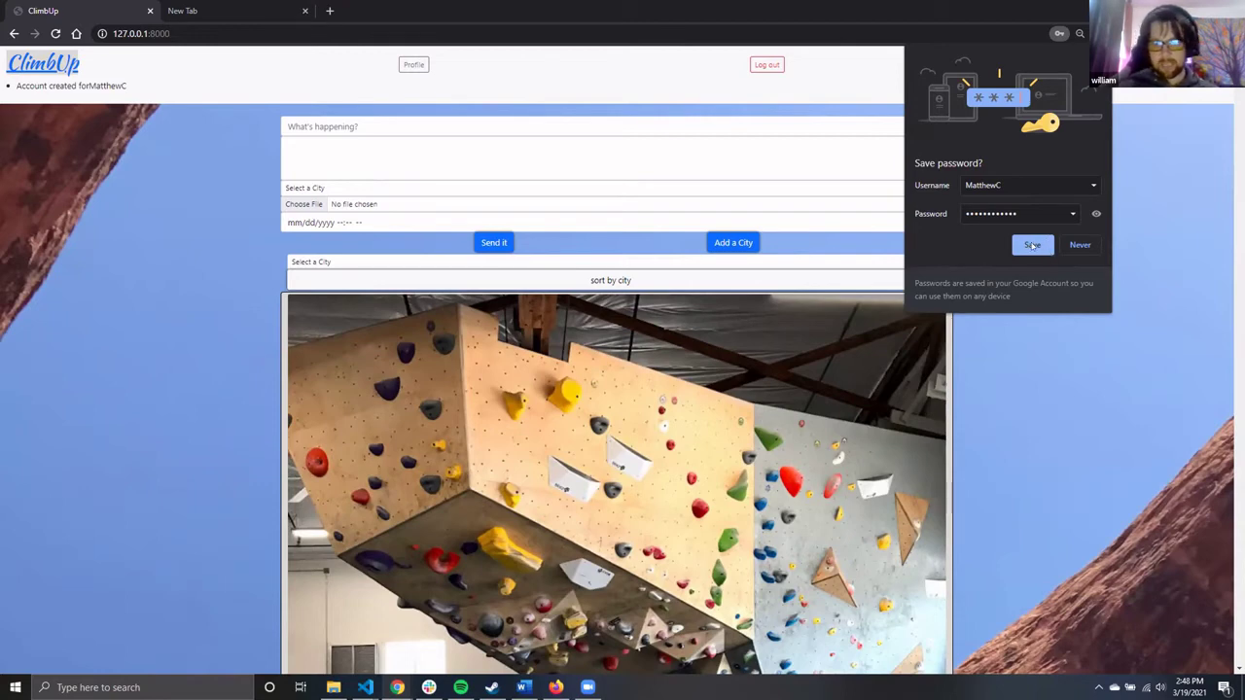
left_click(1038, 245)
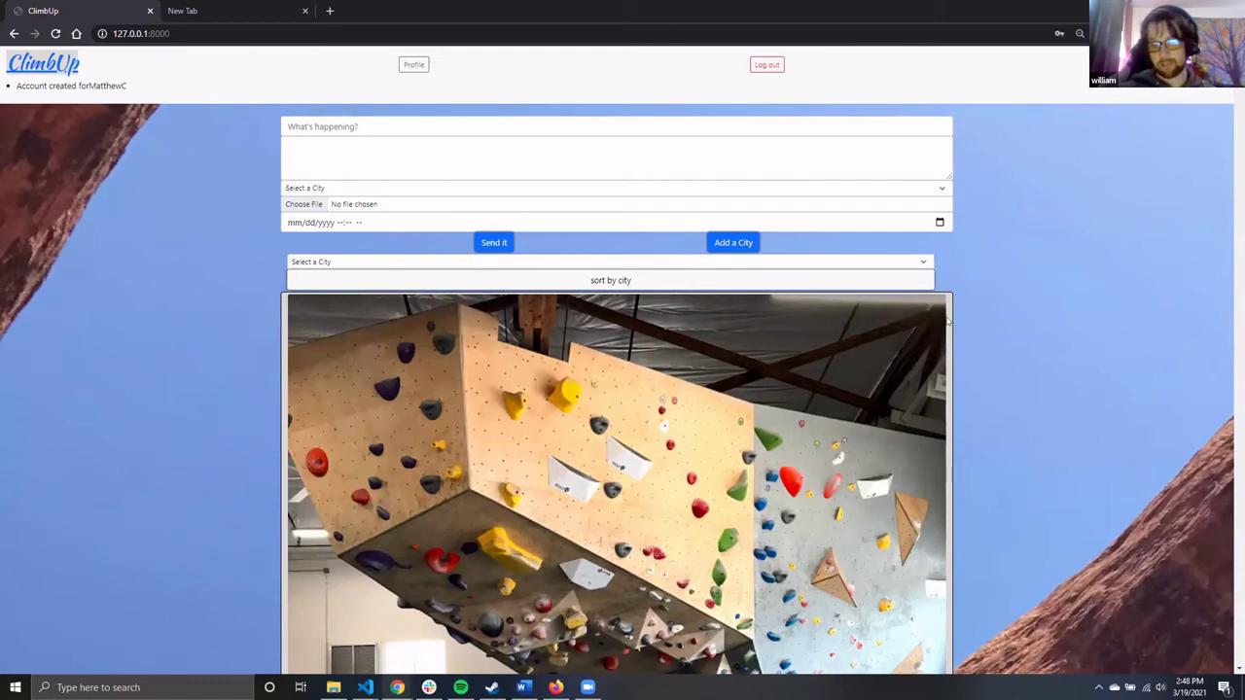
scroll(948, 322, "down", 2)
scroll(949, 321, "down", 6)
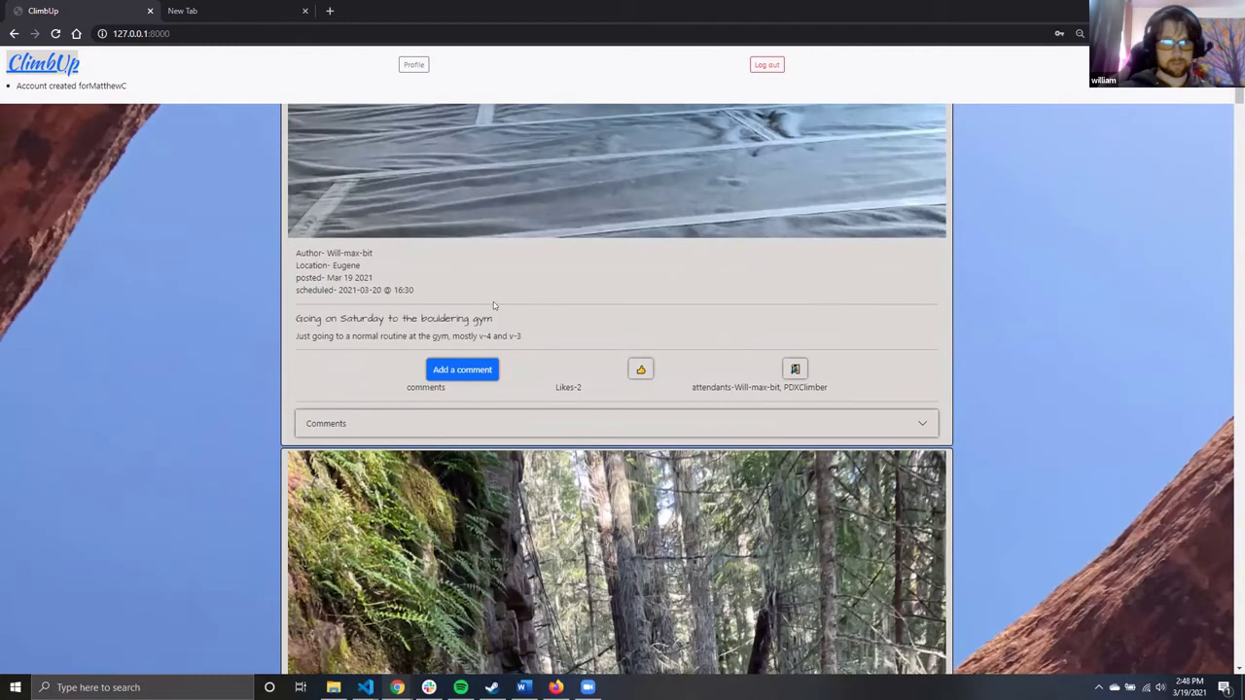
Like the Saturday bouldering-gym post, bringing it to 3 likes, and join its attendants
left_click(641, 370)
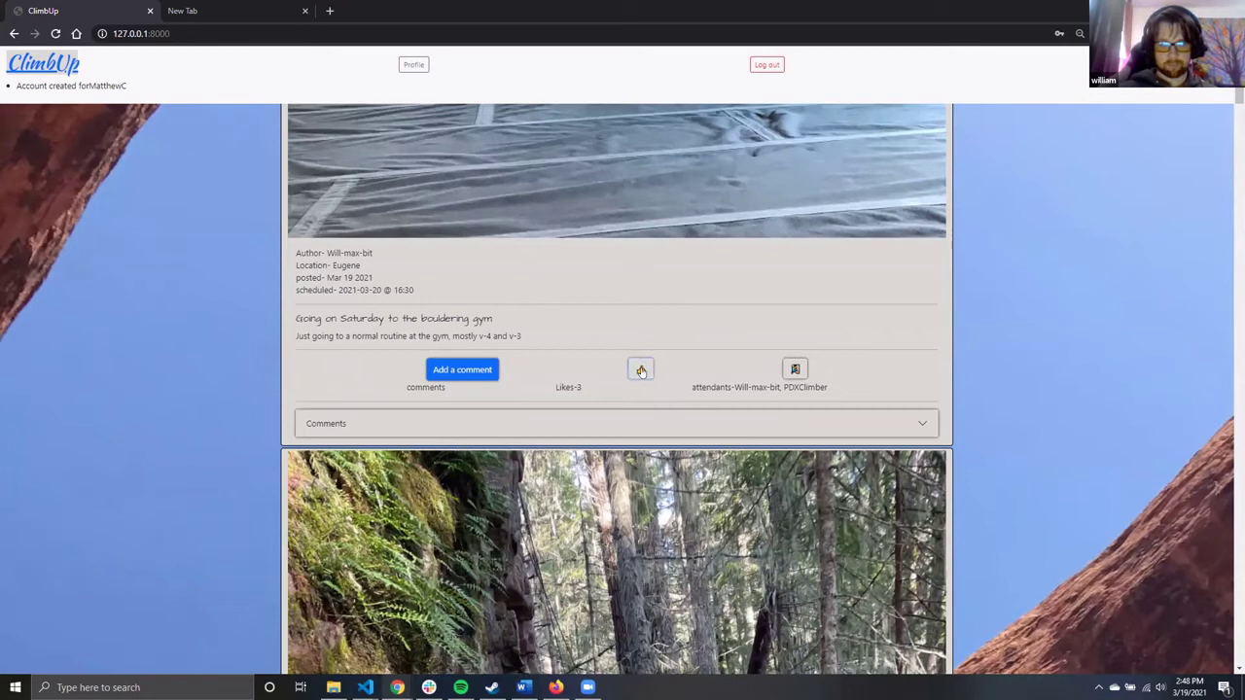
left_click_drag(568, 388, 583, 387)
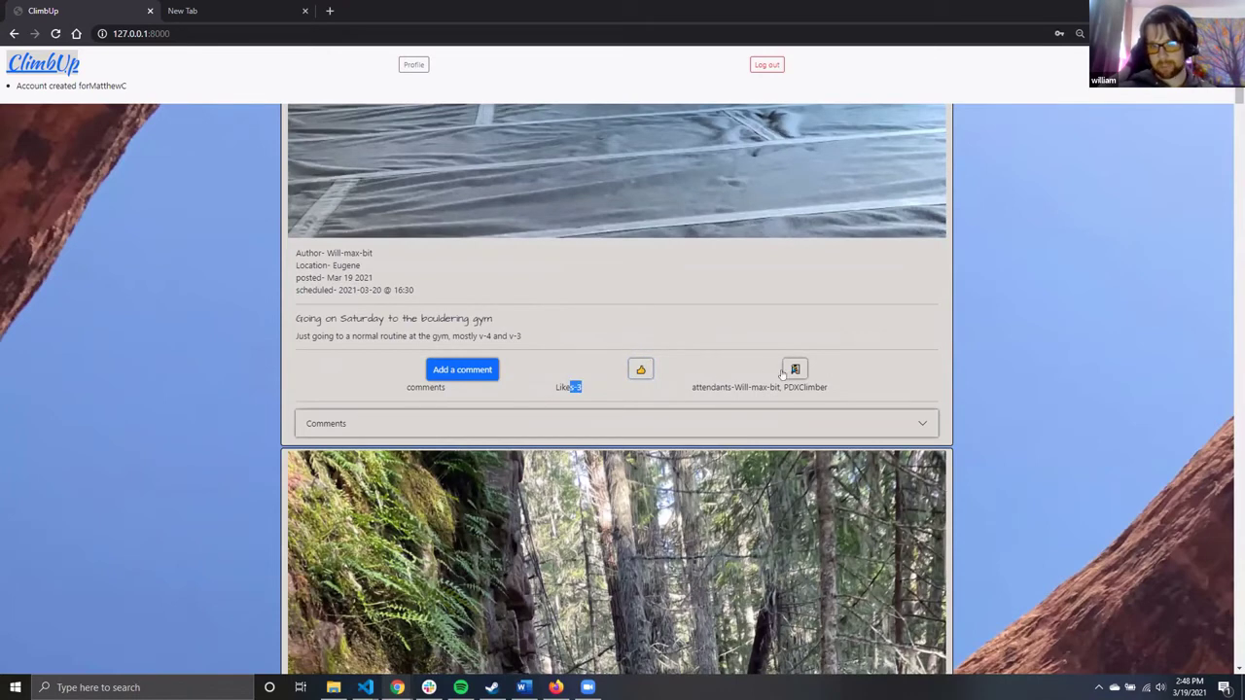
left_click(796, 371)
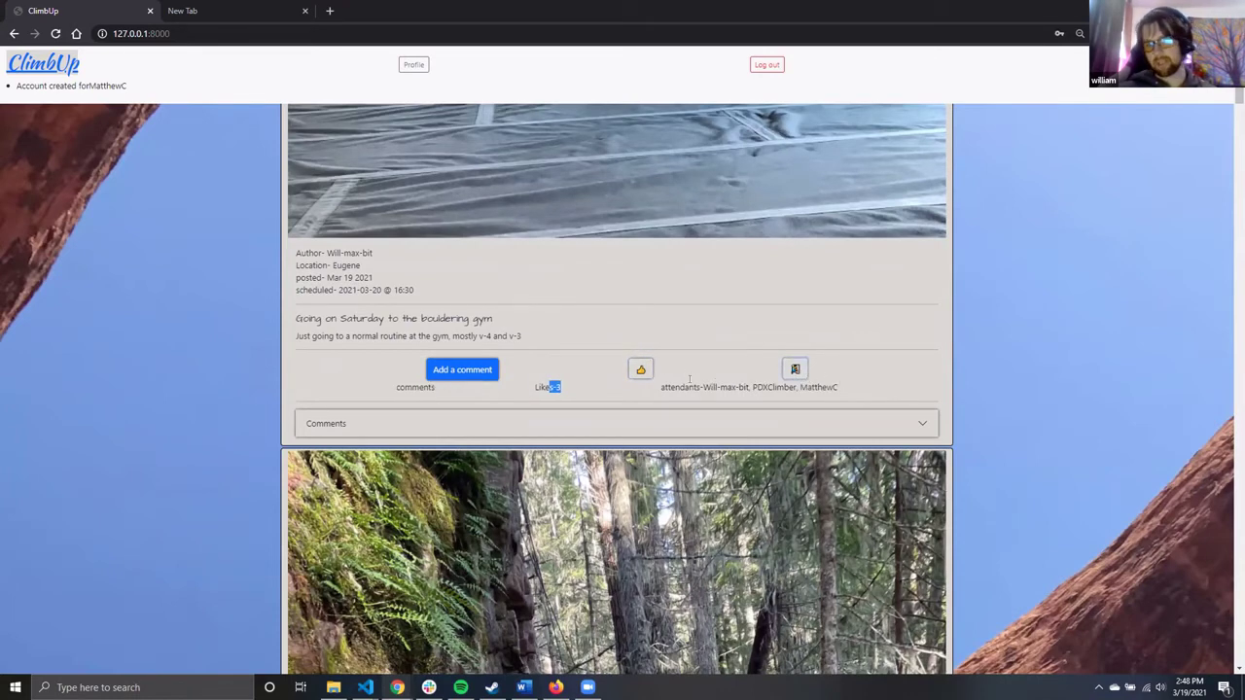
left_click_drag(795, 388, 853, 389)
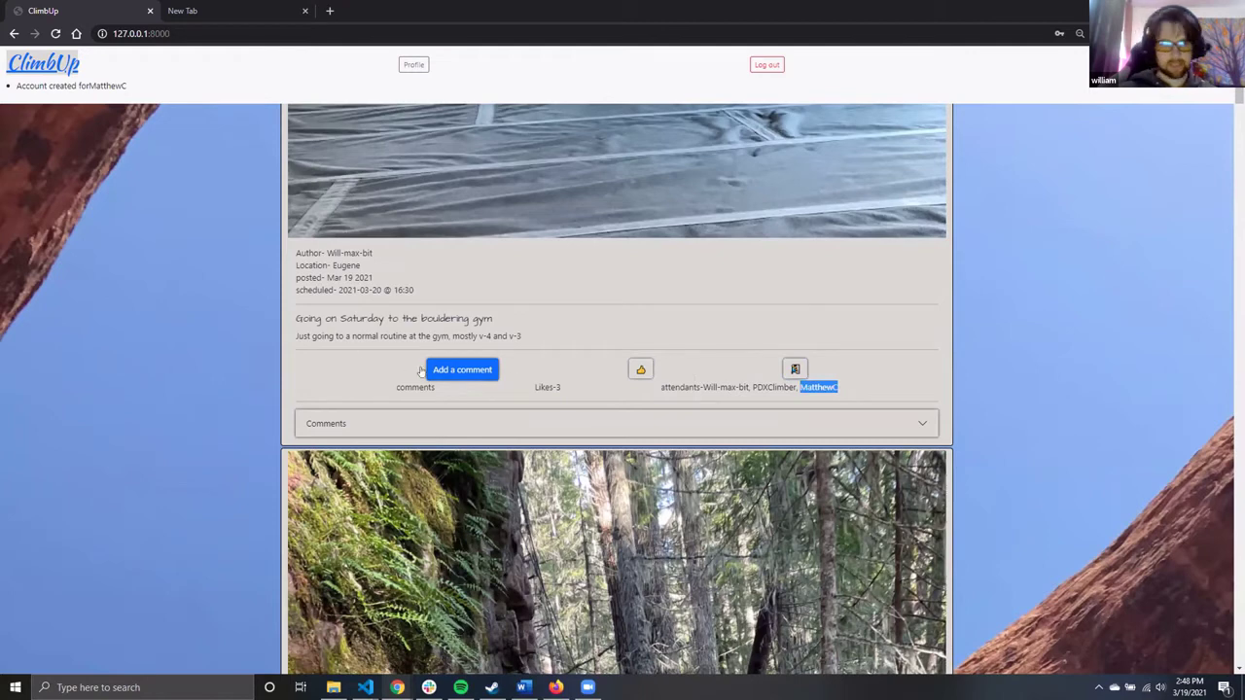
Comment 'Yeah, I'll be there' on the bouldering-gym post and save it
left_click(490, 361)
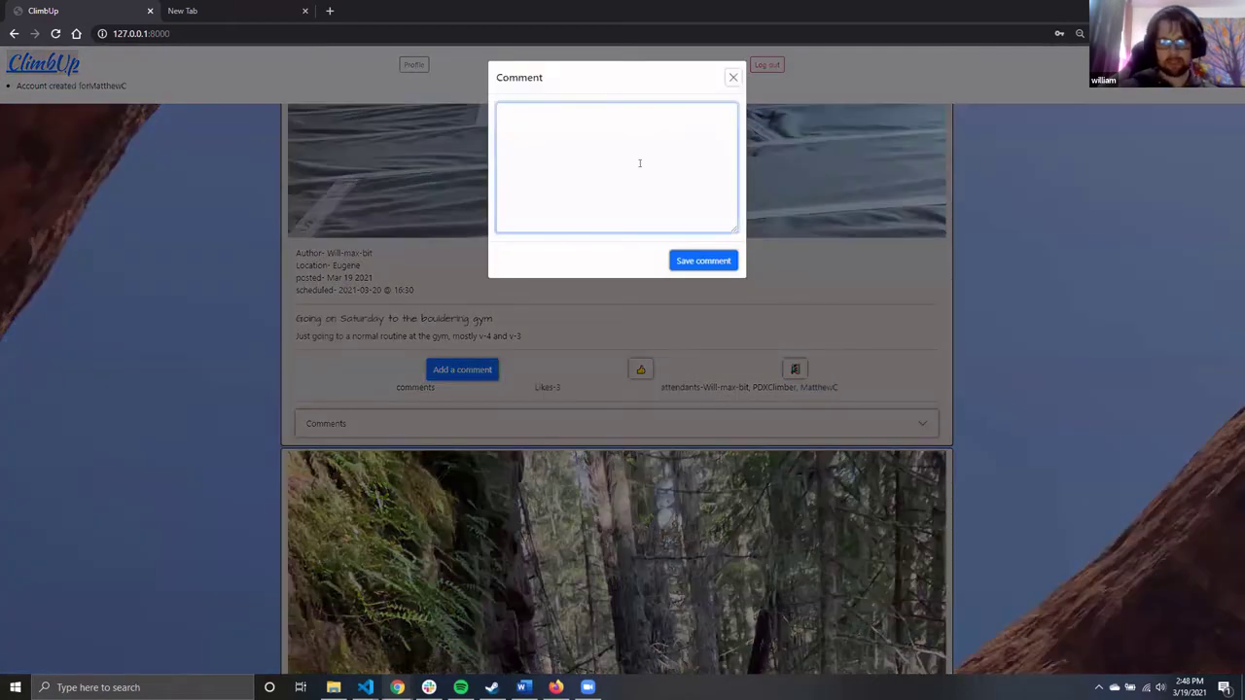
type("Yeah, I")
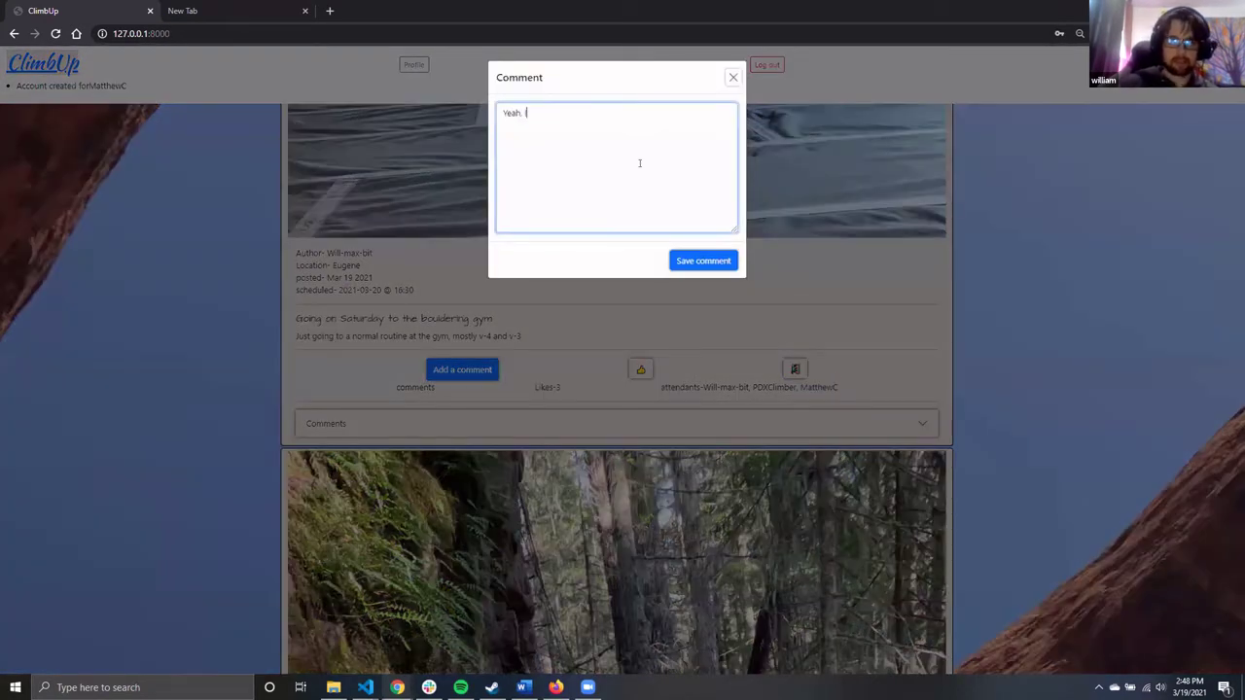
type("'ll be there")
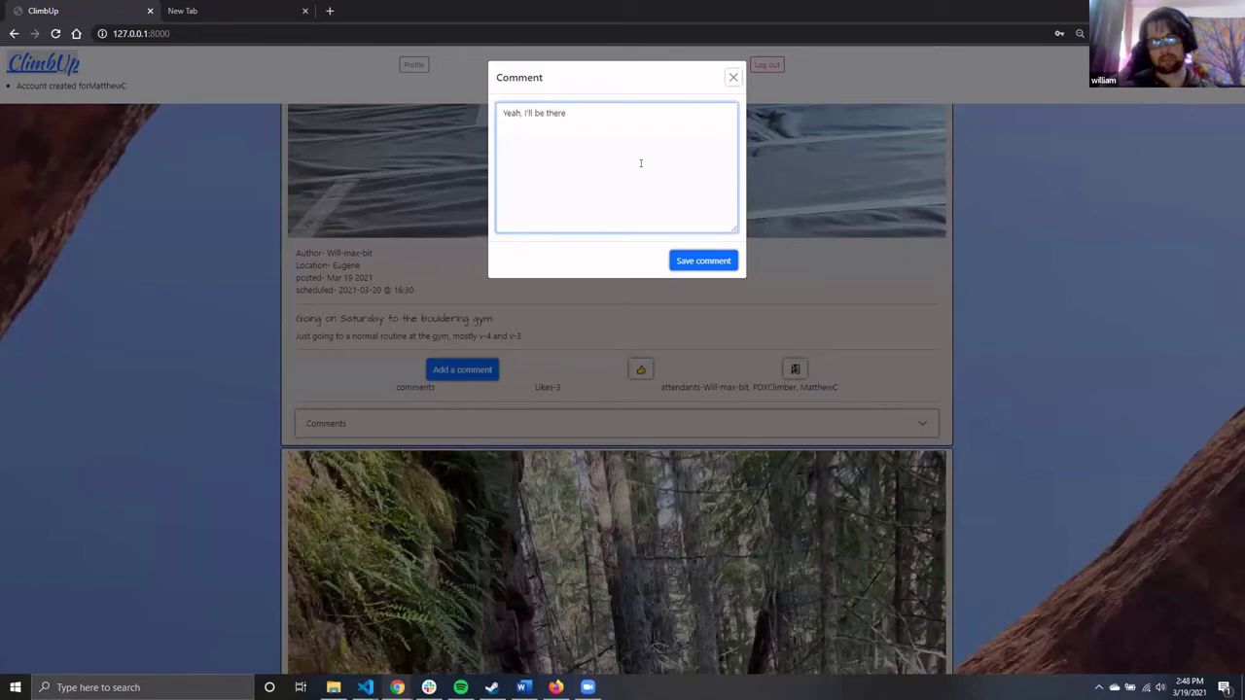
left_click(687, 260)
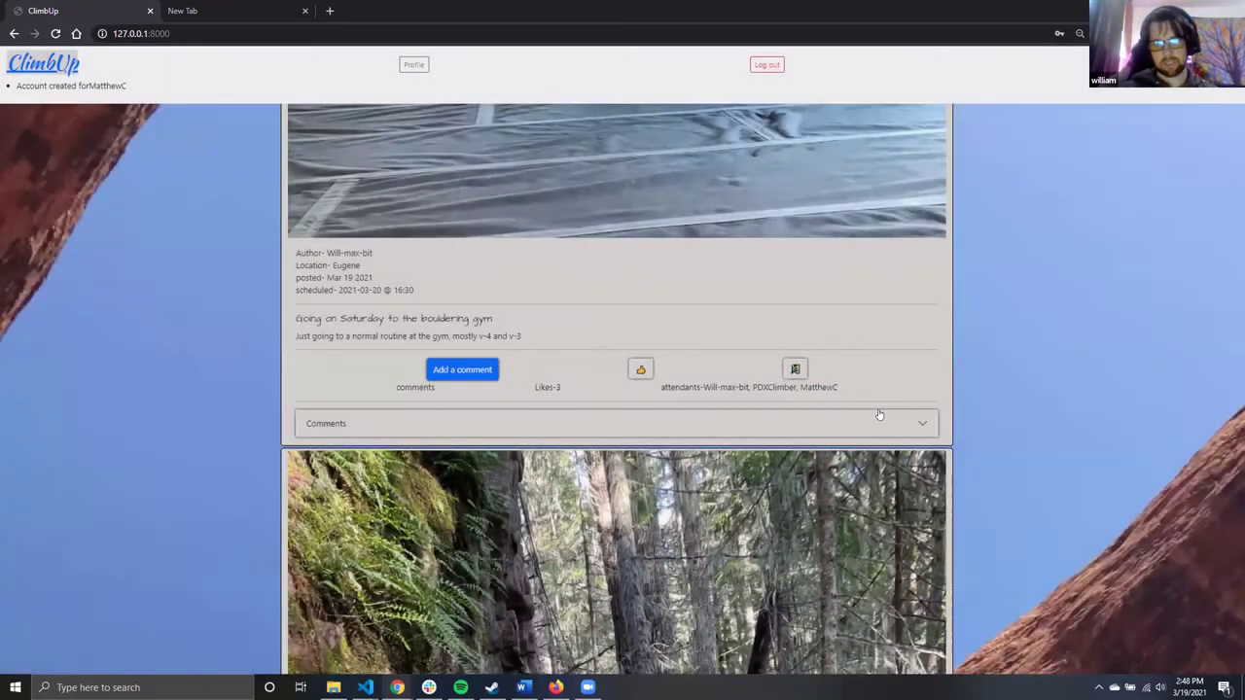
Expand the post's comments to check the new comment, then collapse them
left_click(878, 414)
scroll(572, 342, "down", 1)
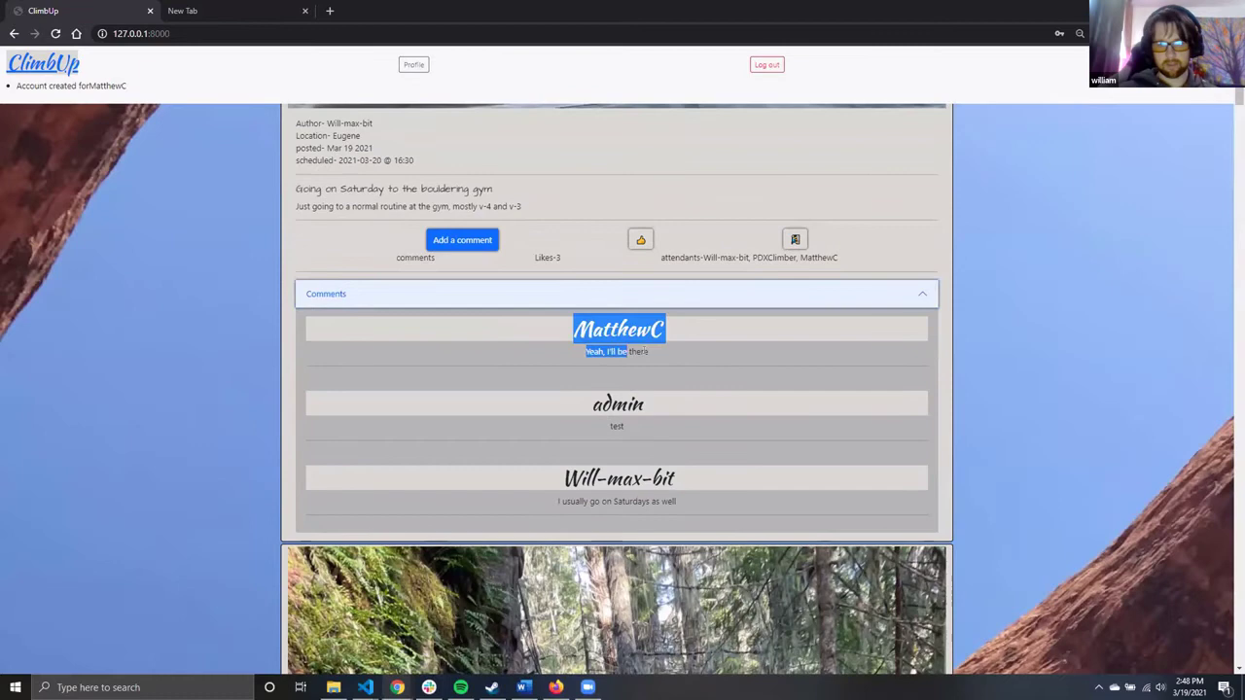
left_click_drag(628, 352, 695, 353)
left_click(599, 347)
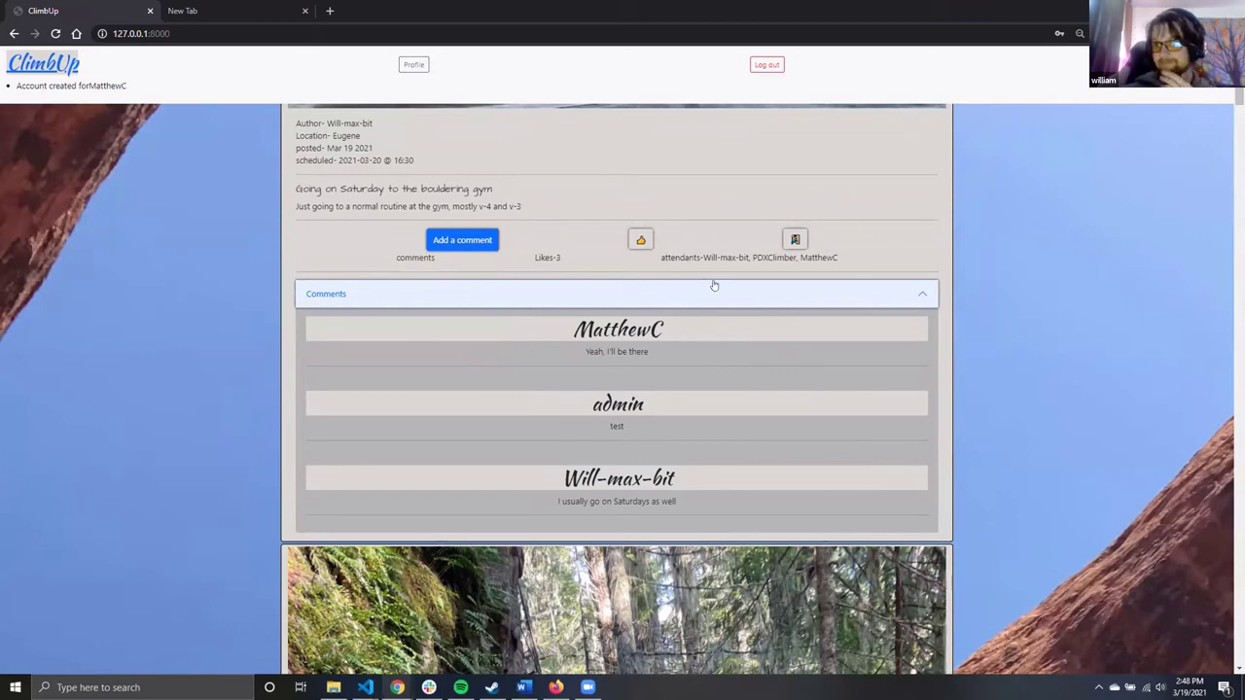
left_click(603, 295)
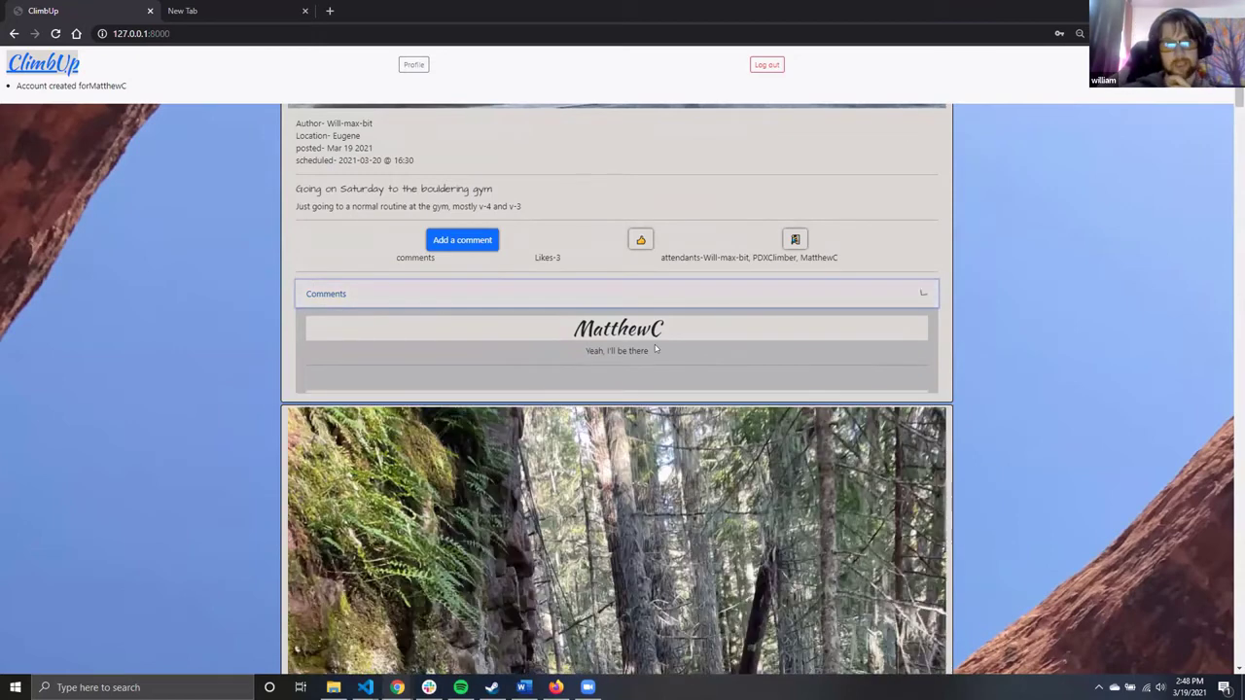
scroll(553, 286, "up", 4)
Title the new post 'New post' with body 'I'm looking to improve my v-5 routes'
scroll(474, 194, "up", 5)
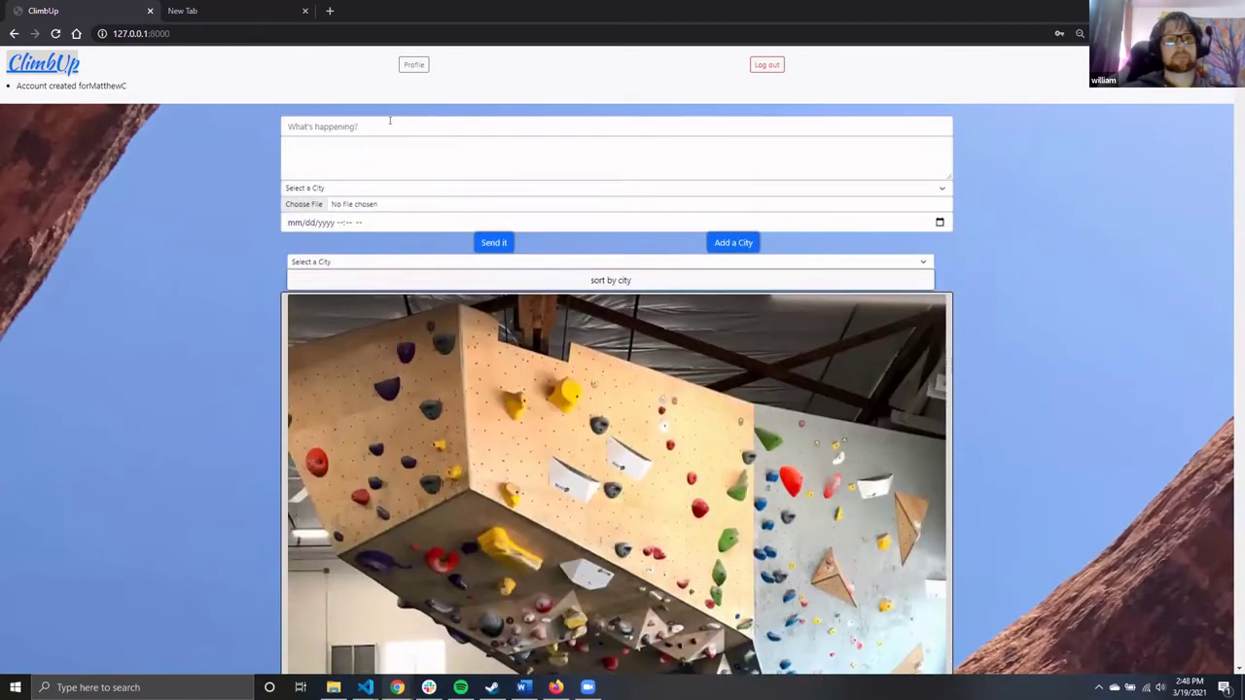
left_click(423, 124)
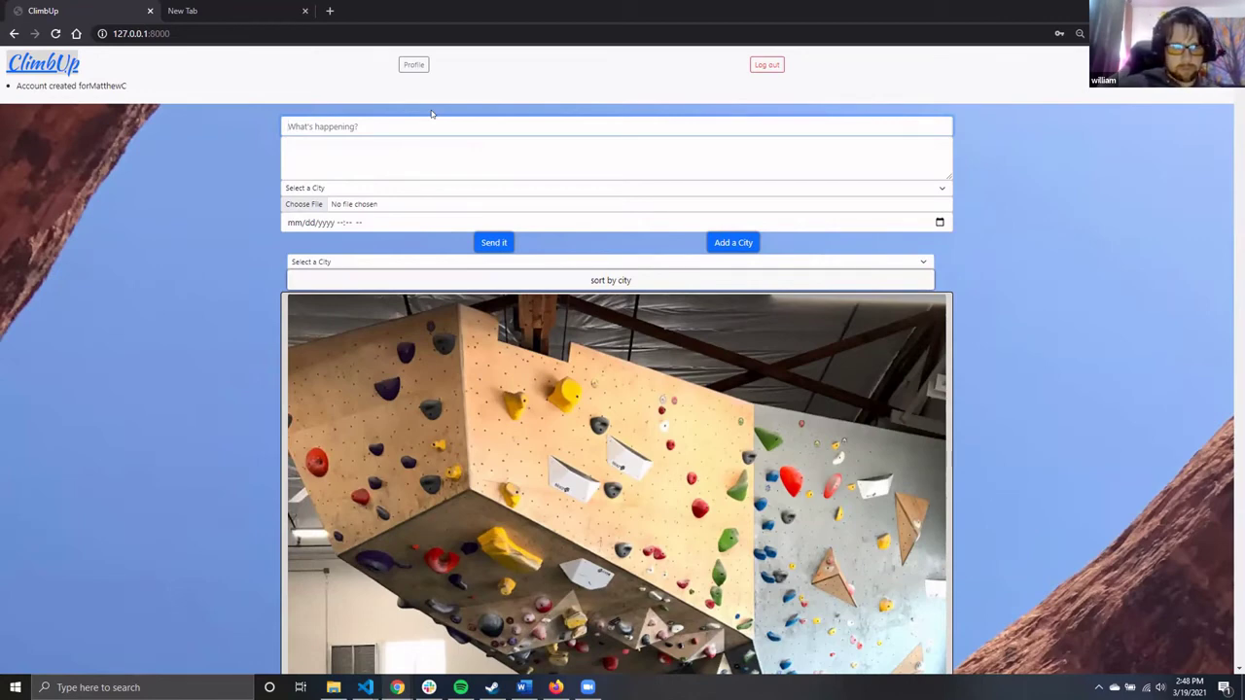
type("New post")
key("Tab")
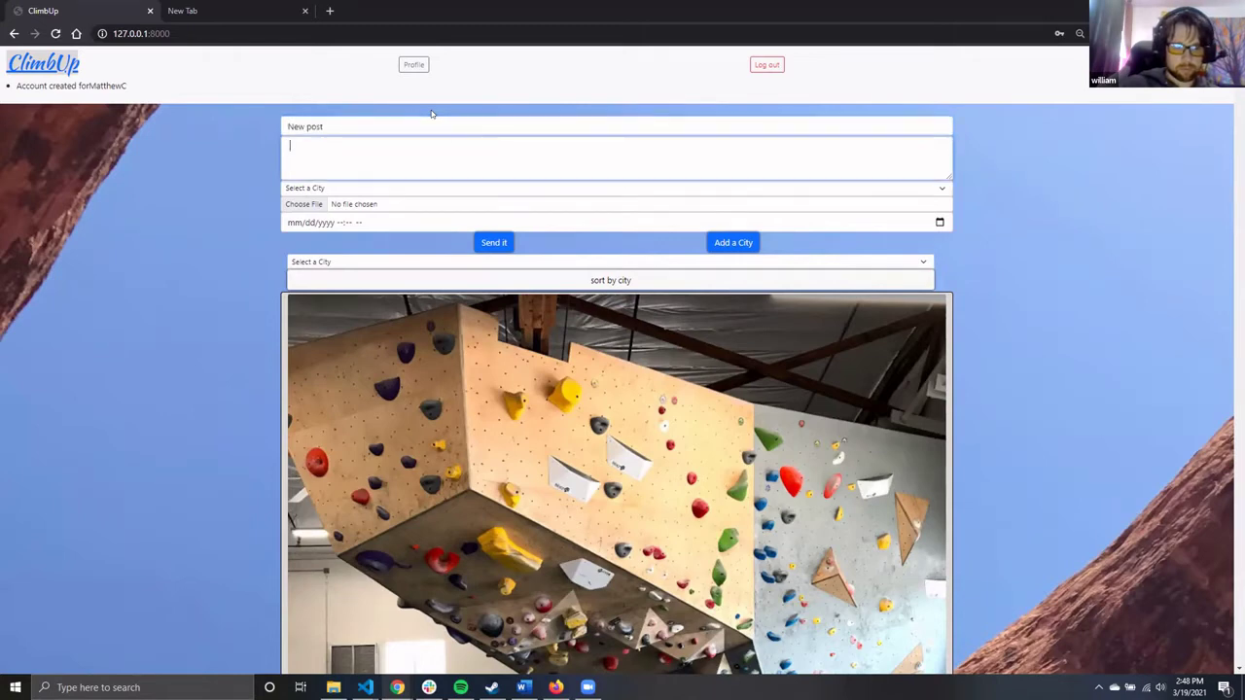
type("I'm ")
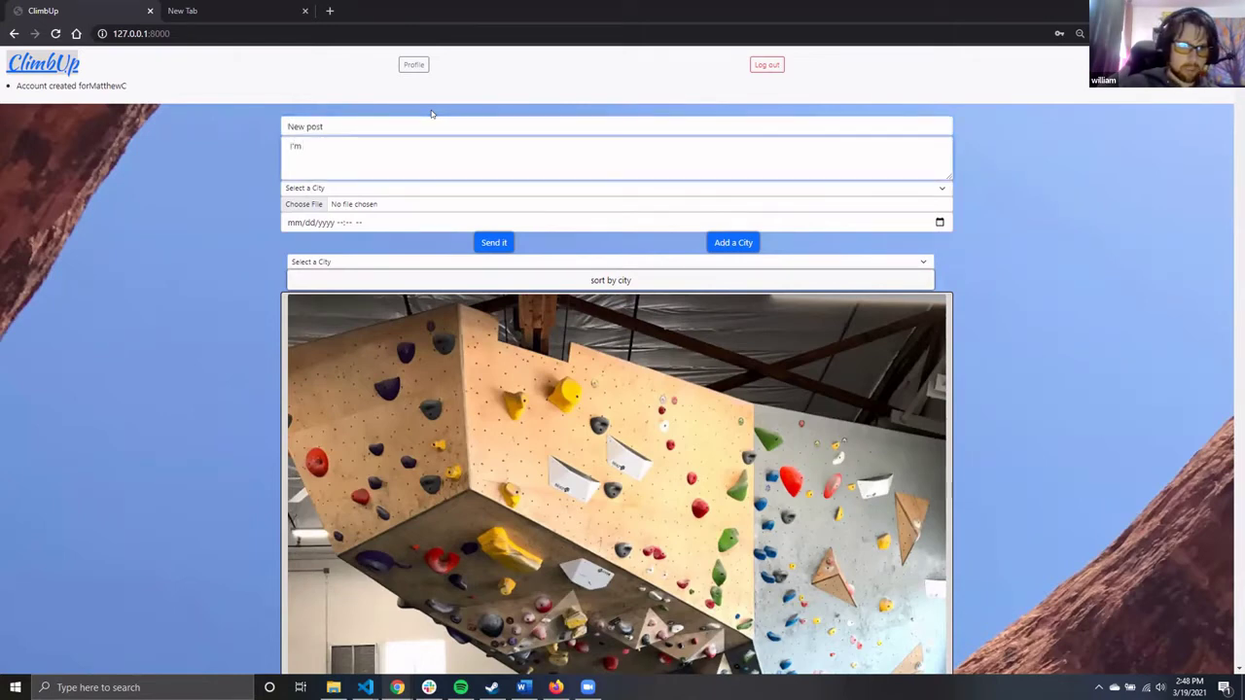
type("loooking ")
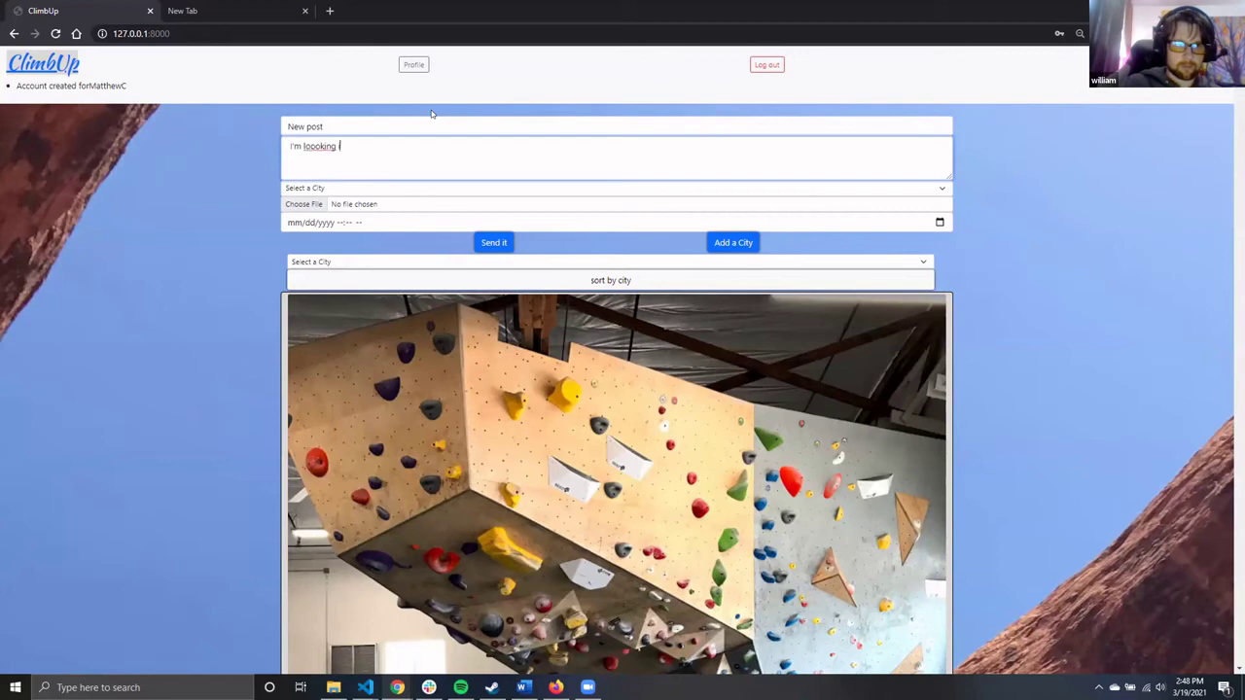
type("to impo")
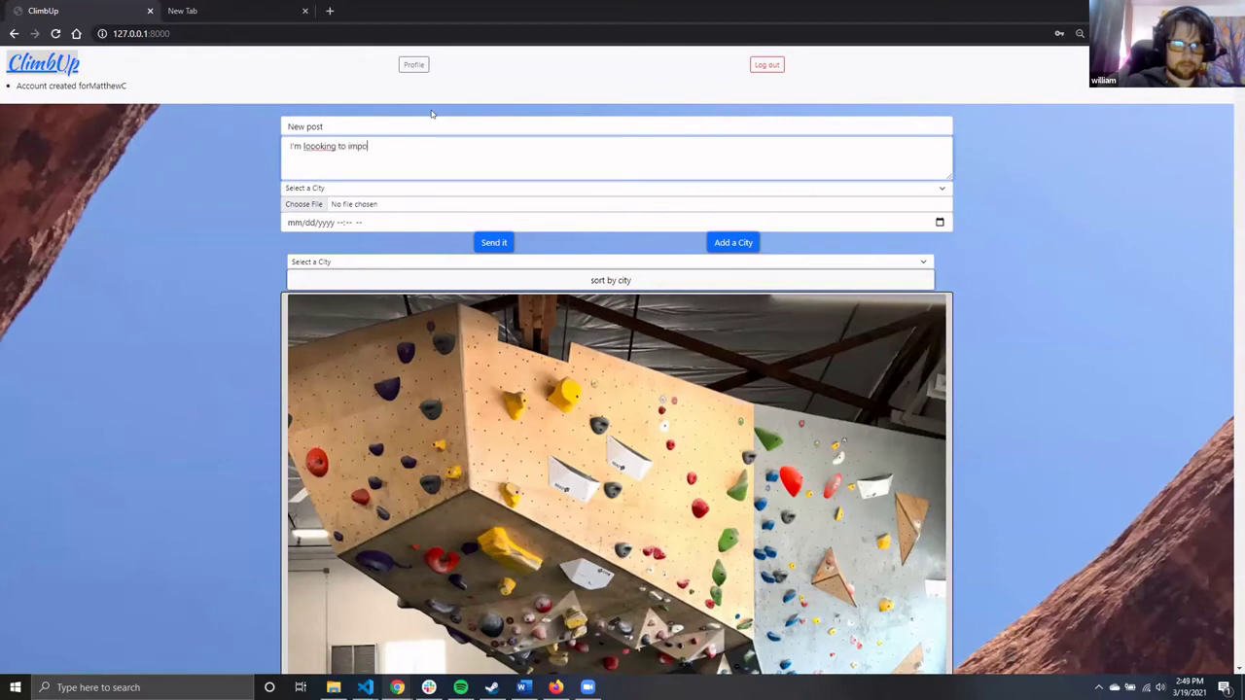
key("BackSpace")
type("rove my ")
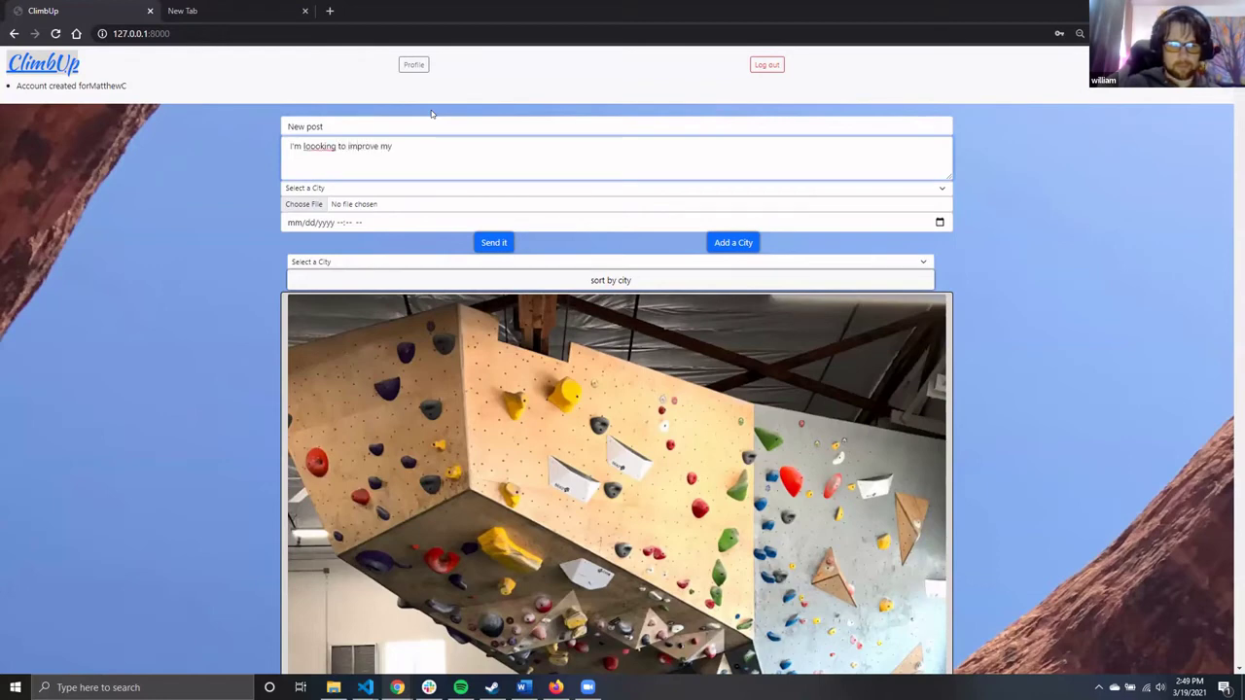
type("v-5 routes")
left_click(317, 144)
key("BackSpace")
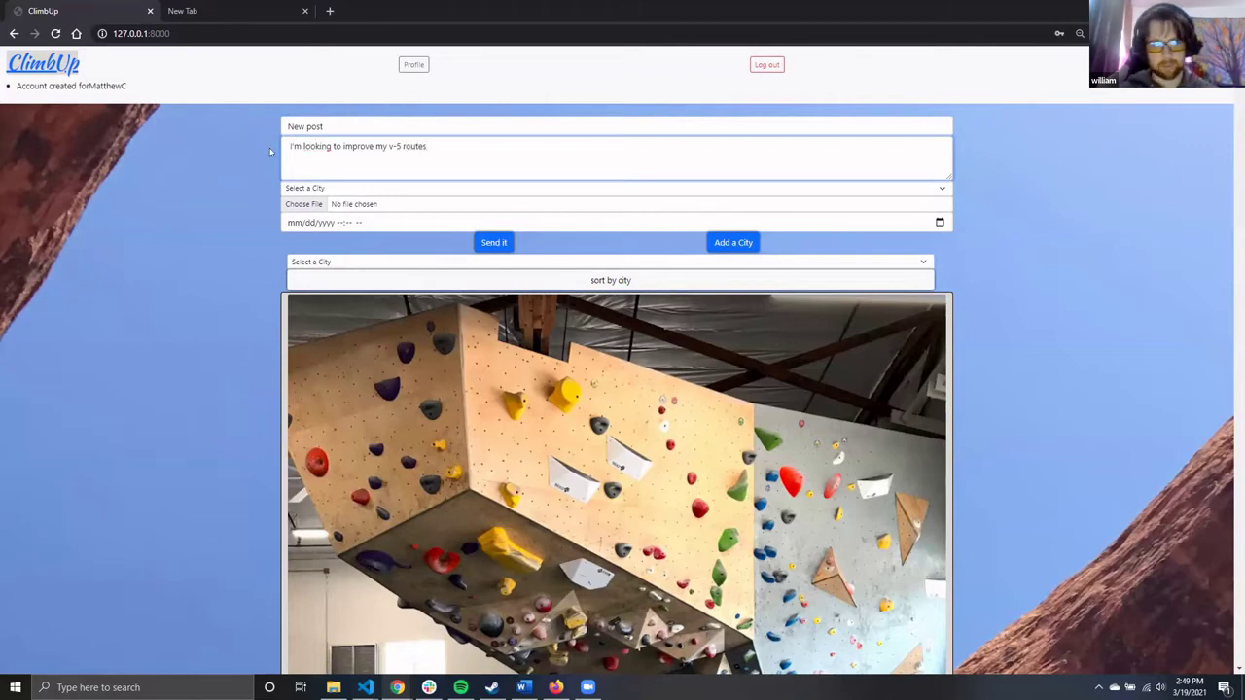
Set the post's city to Eugene and attach elevation-bouldering-gym-2.jpg
left_click(370, 190)
left_click(407, 255)
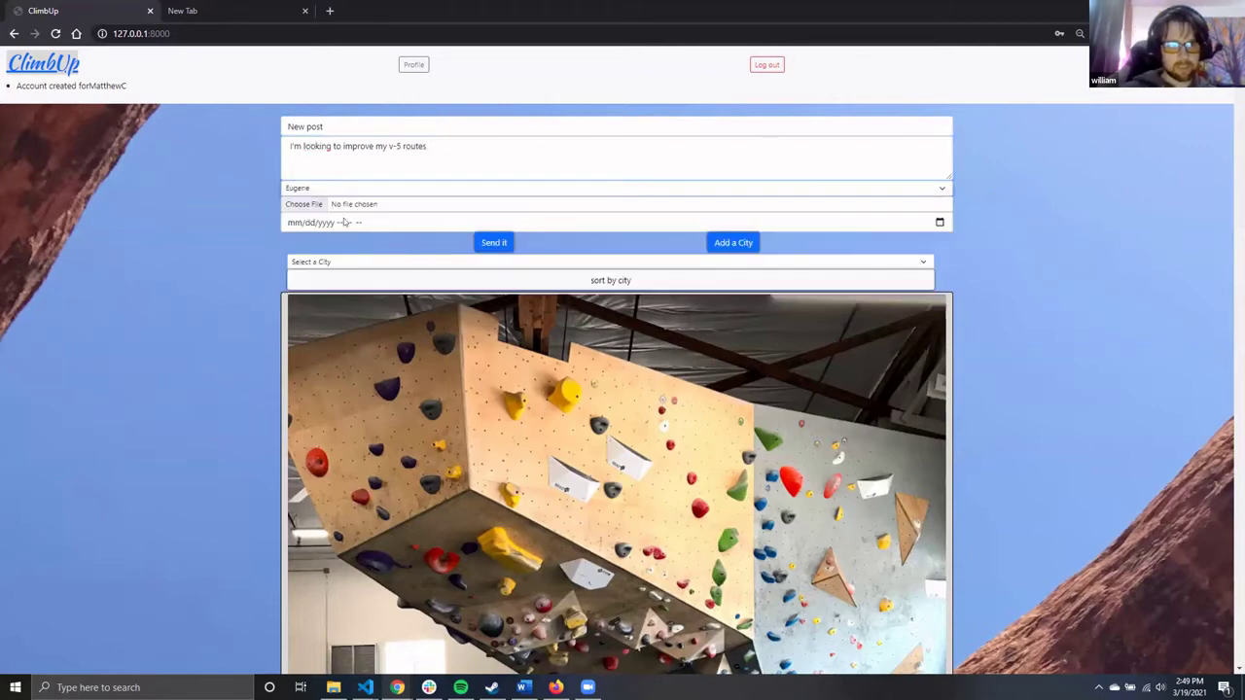
left_click(380, 203)
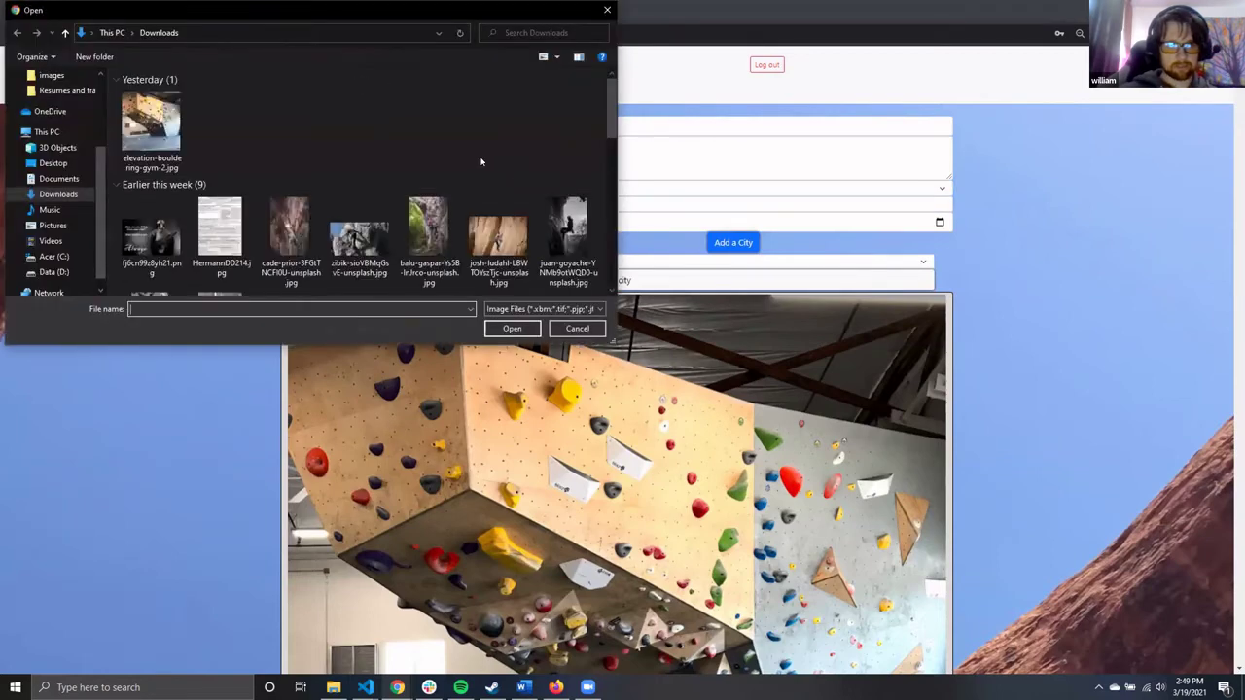
left_click(151, 129)
left_click(512, 329)
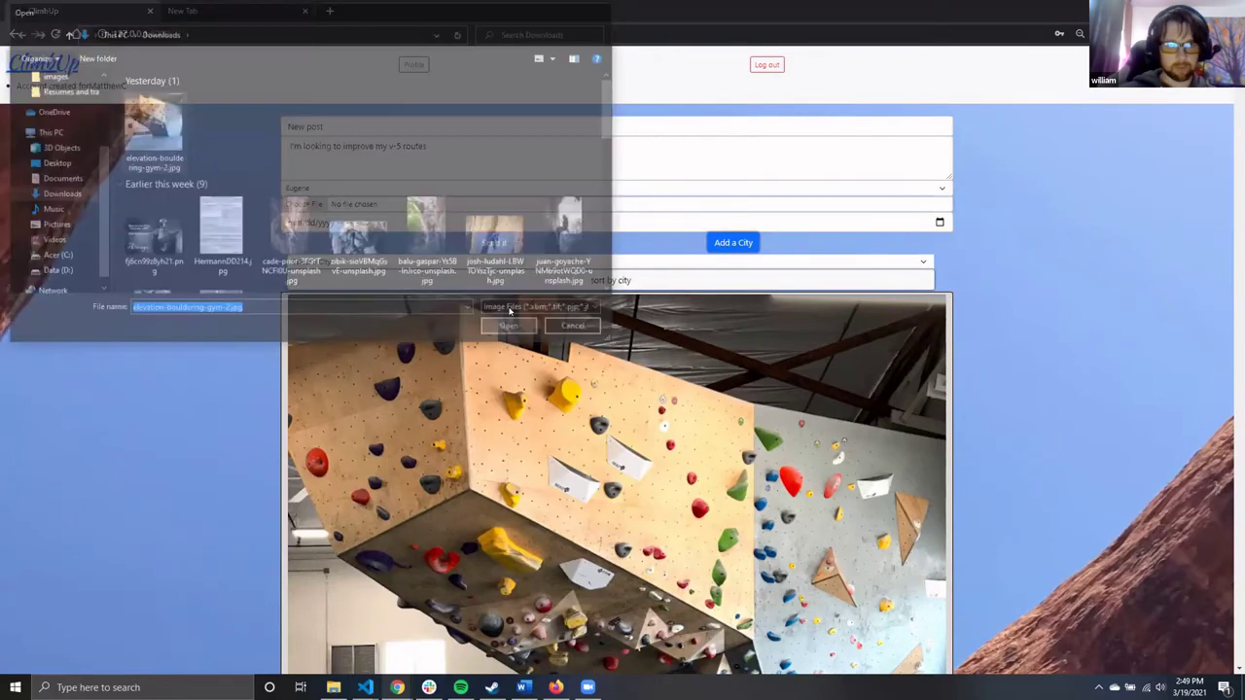
Schedule the post for 03/26/2021 at 04:50 and publish it
left_click(939, 222)
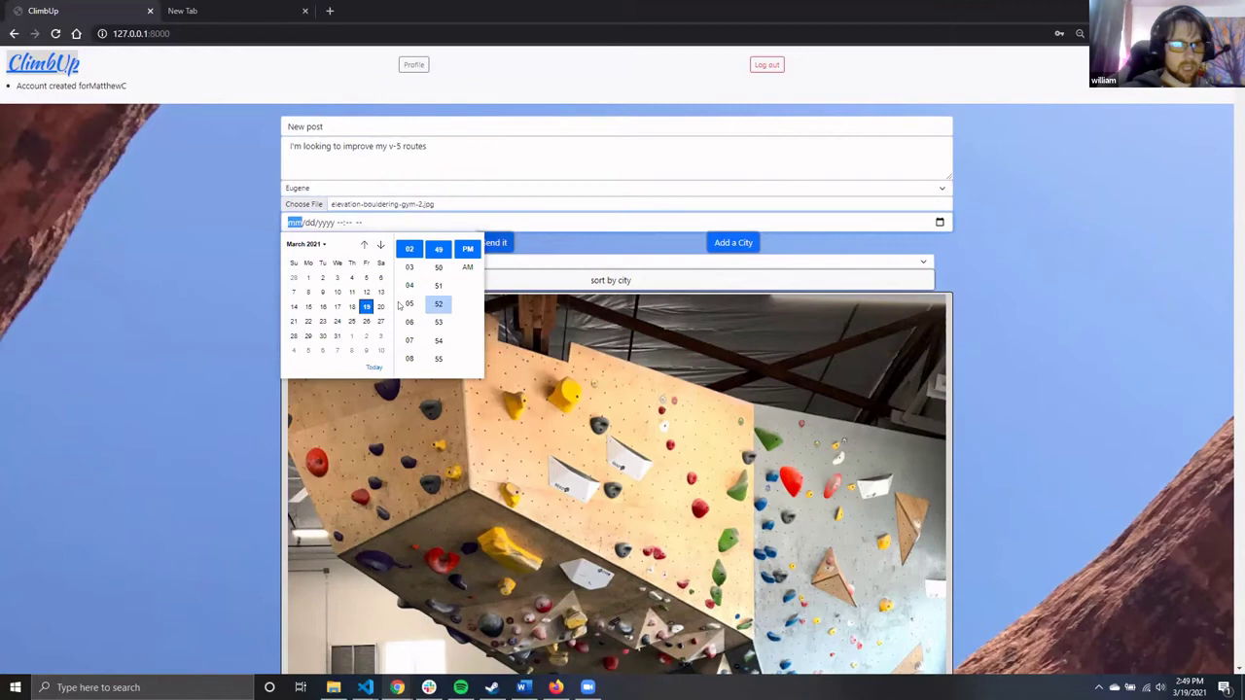
left_click(366, 321)
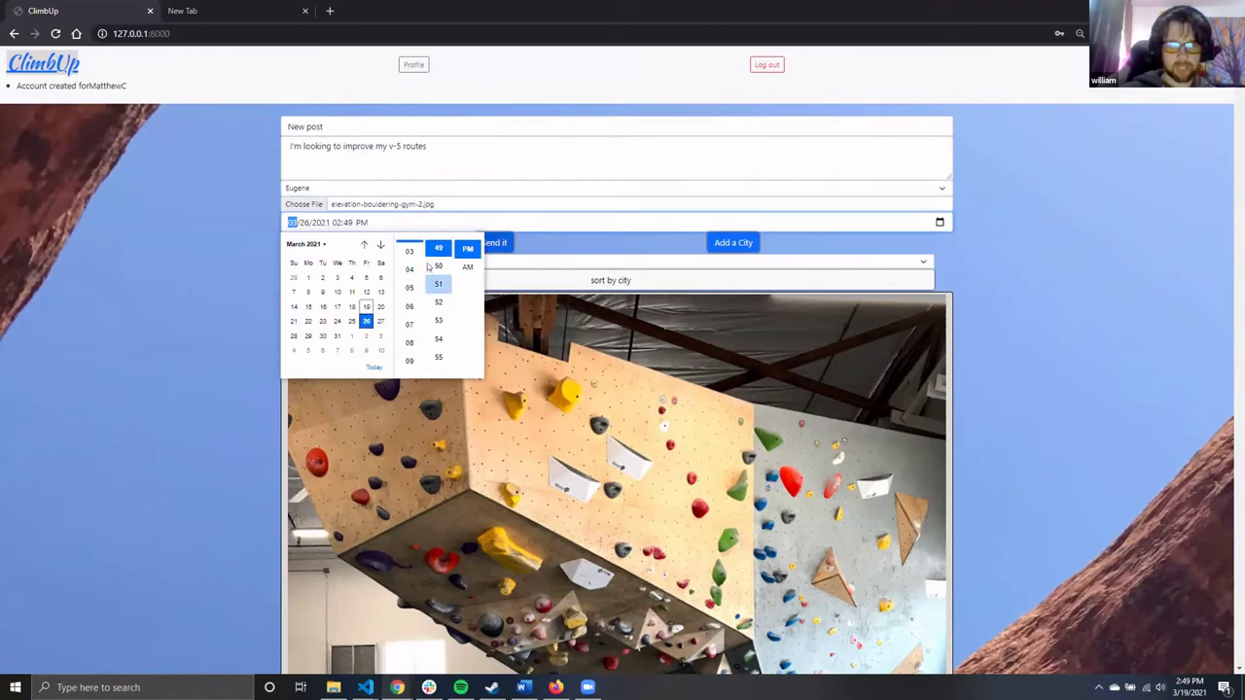
left_click(417, 268)
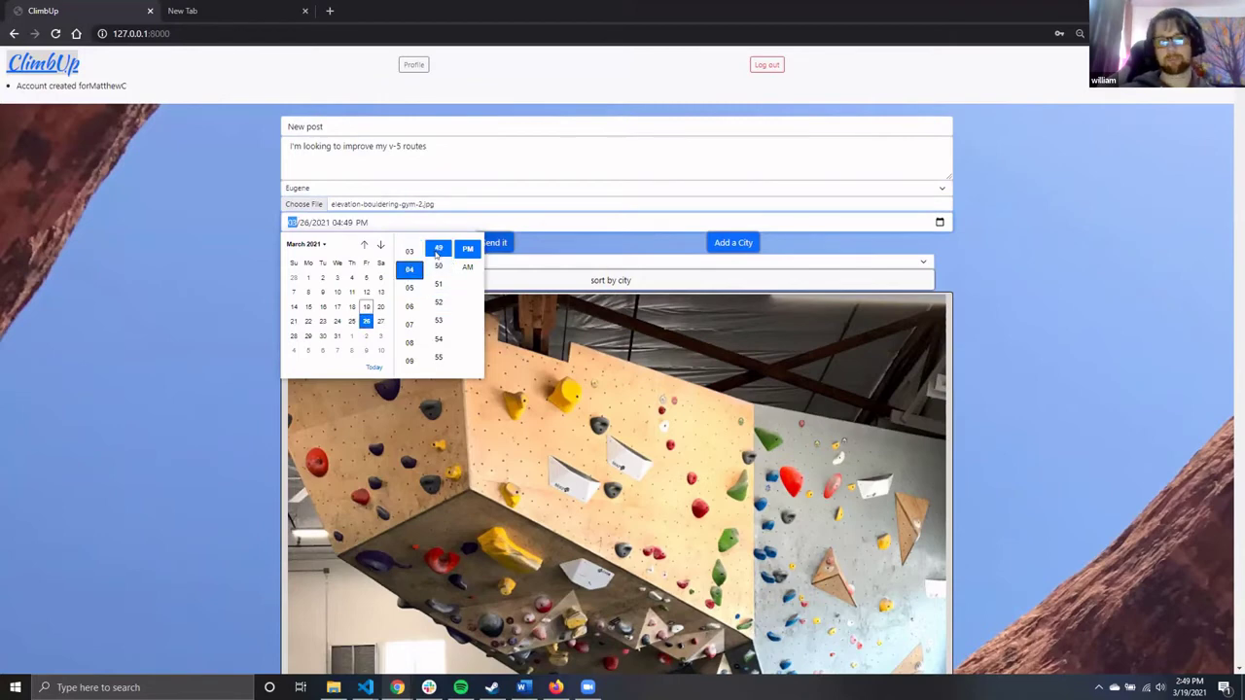
left_click(438, 266)
left_click(491, 242)
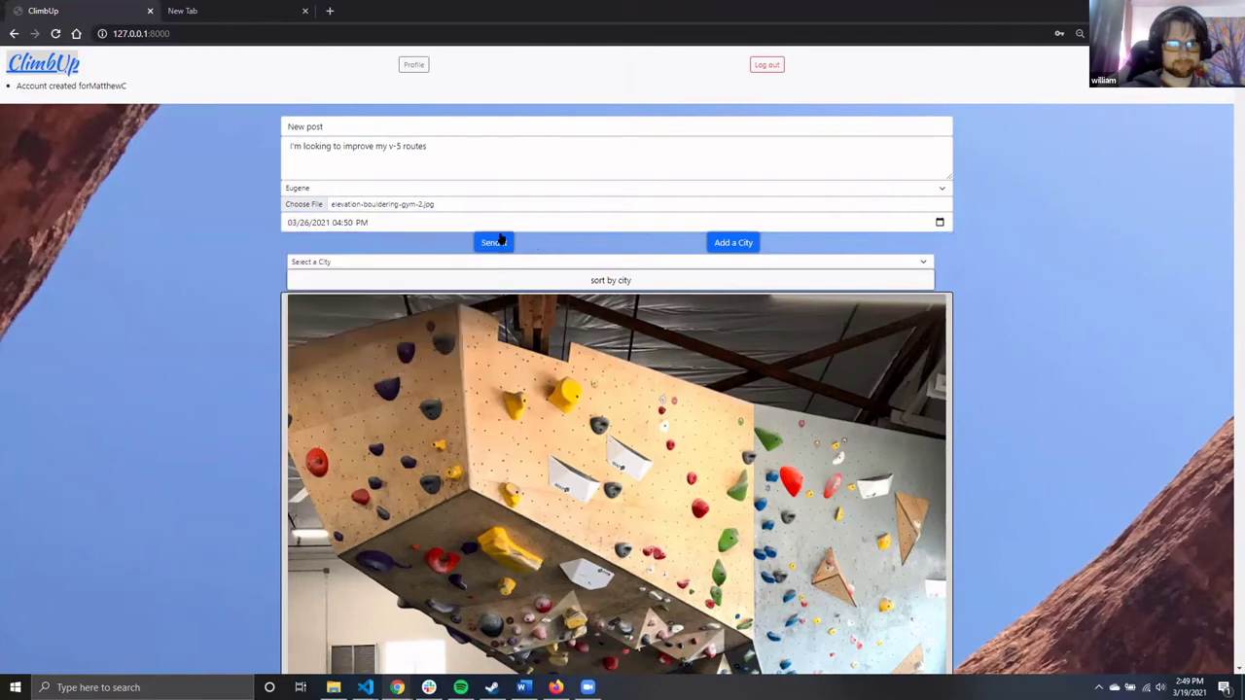
left_click(492, 242)
Scroll down to check the new Eugene post's details and text
scroll(767, 355, "down", 1)
scroll(762, 379, "down", 4)
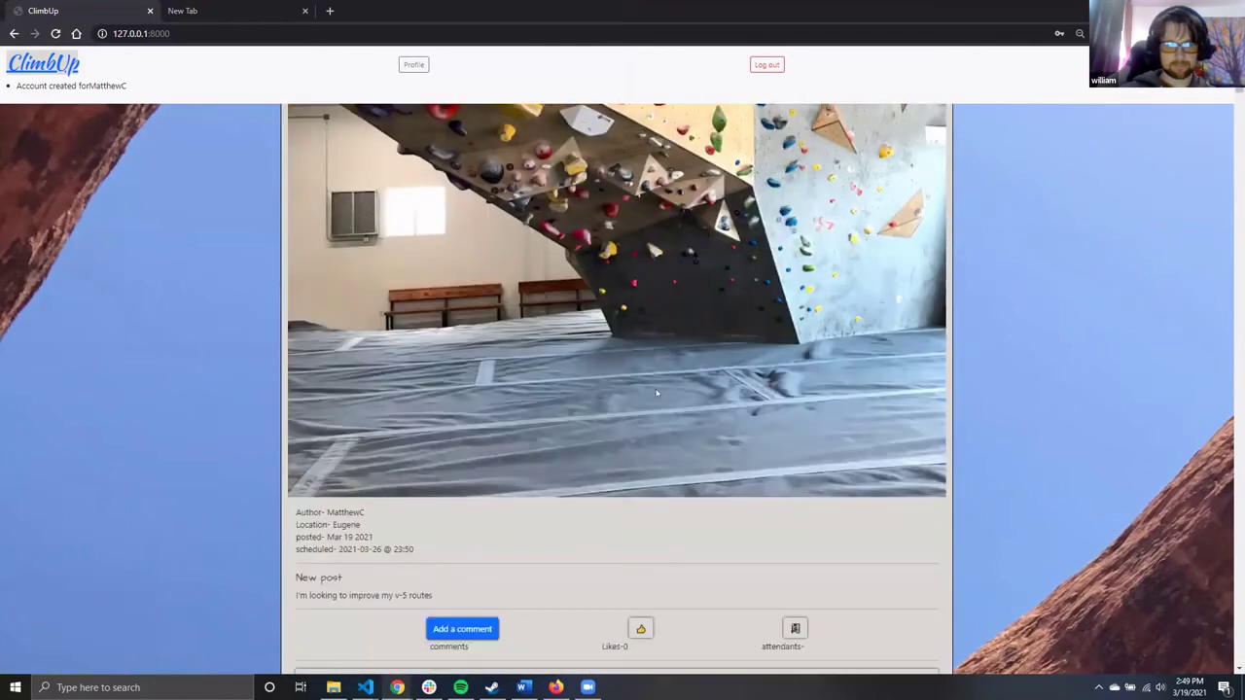
left_click_drag(310, 512, 440, 598)
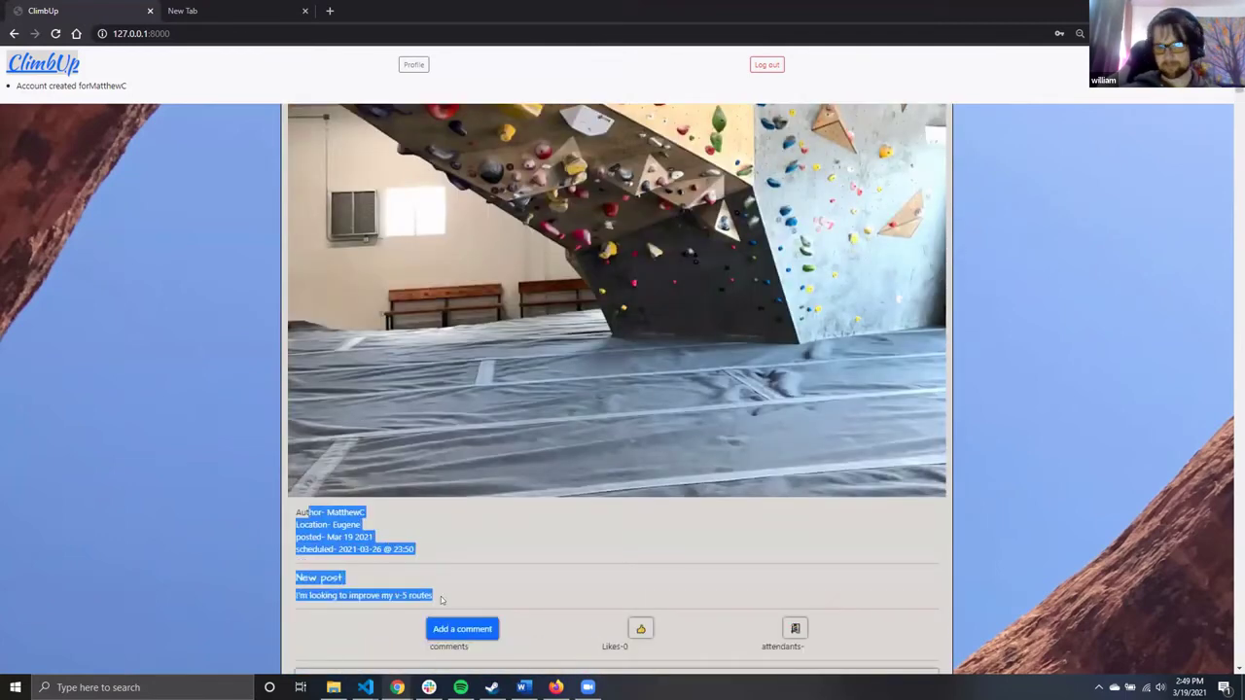
left_click(480, 588)
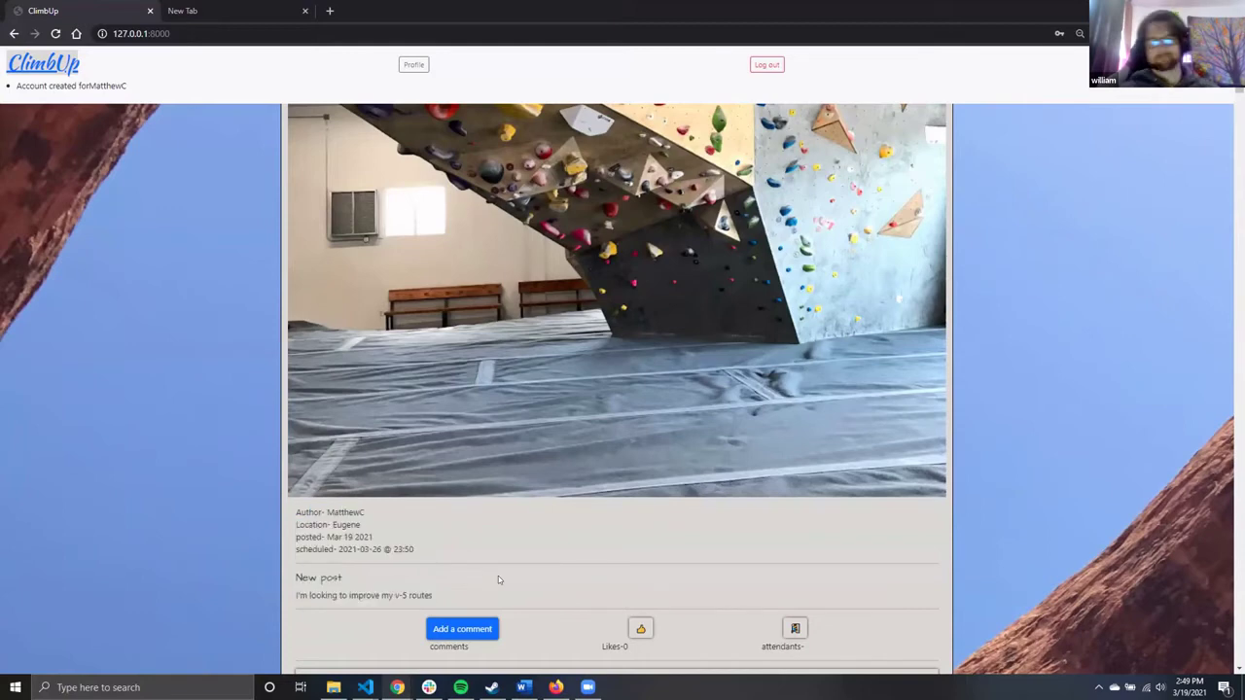
scroll(498, 575, "up", 3)
From the profile, edit the Eugene post to append 'and get coffee' and save
left_click(413, 66)
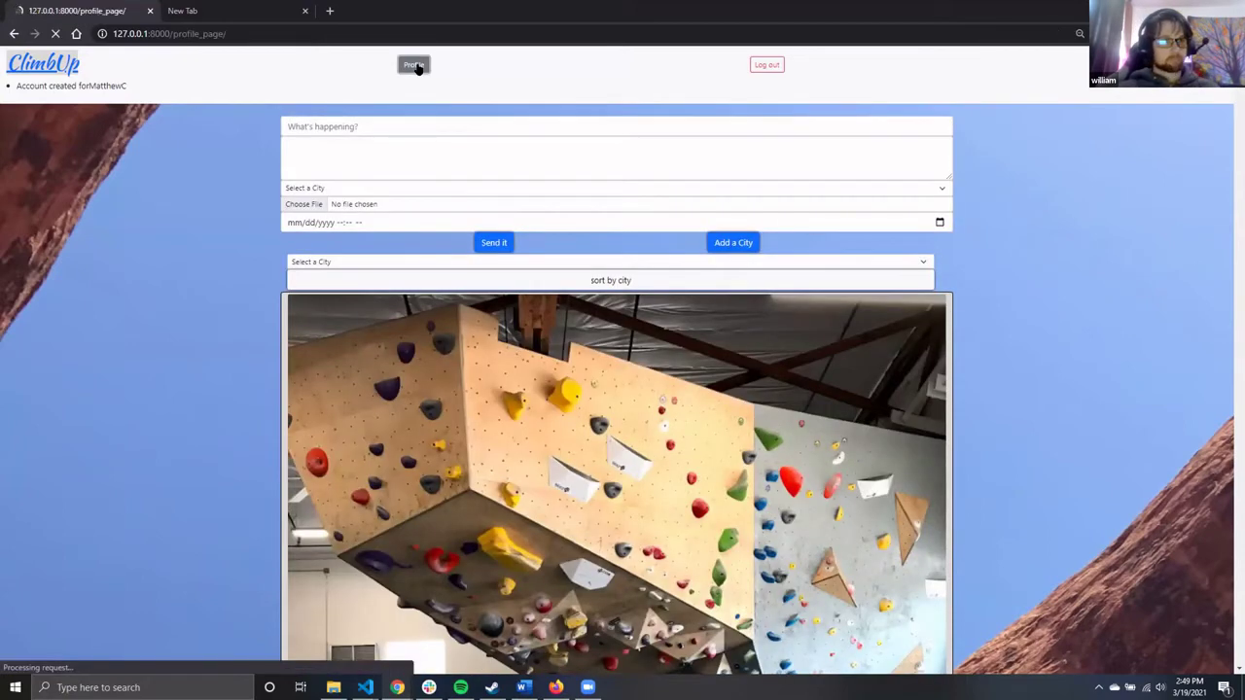
scroll(643, 517, "down", 2)
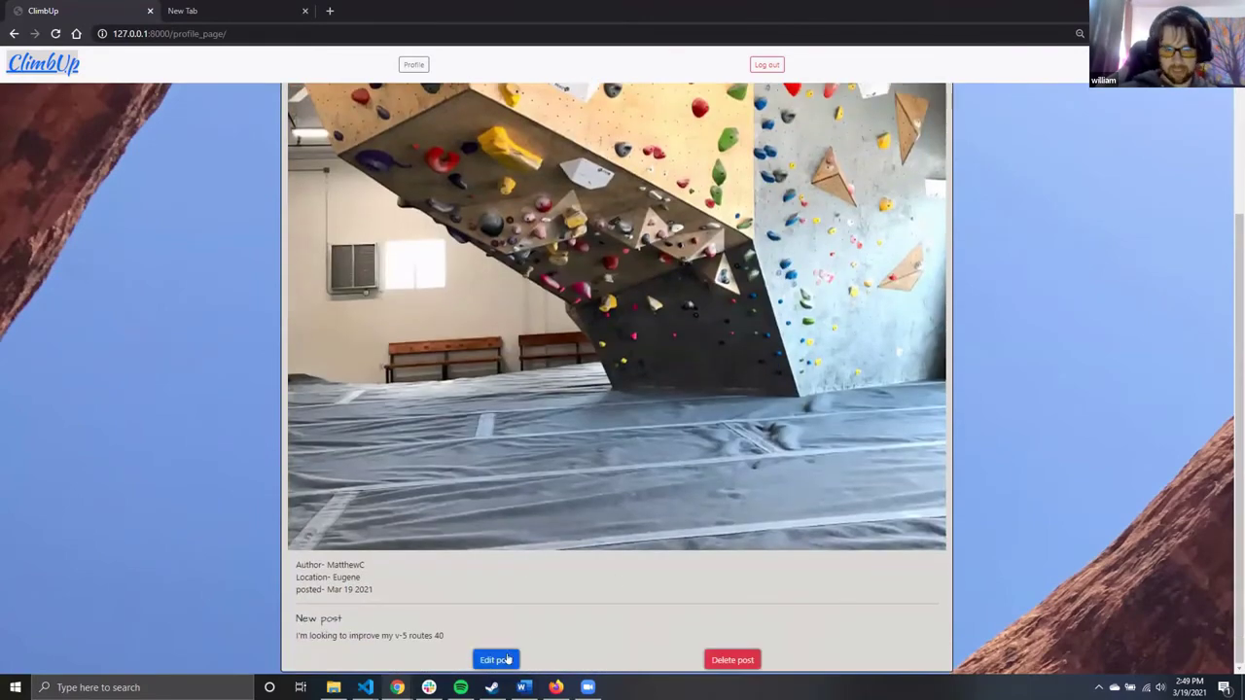
left_click(496, 660)
left_click(550, 132)
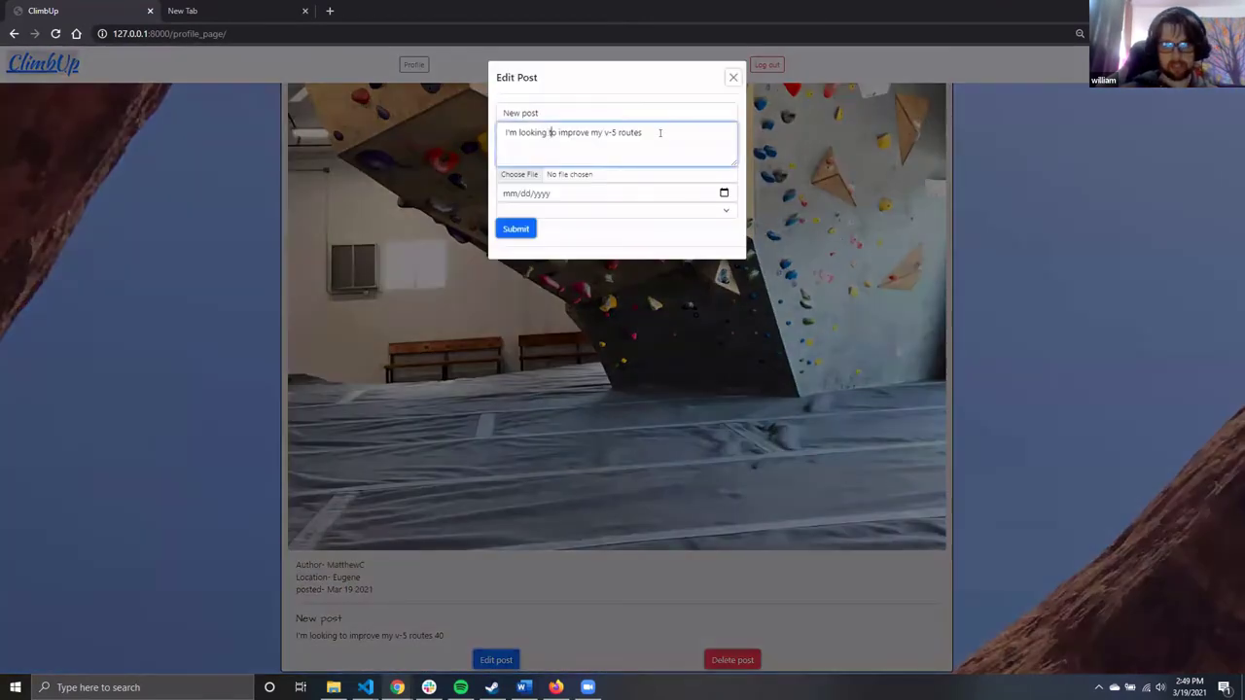
type("and")
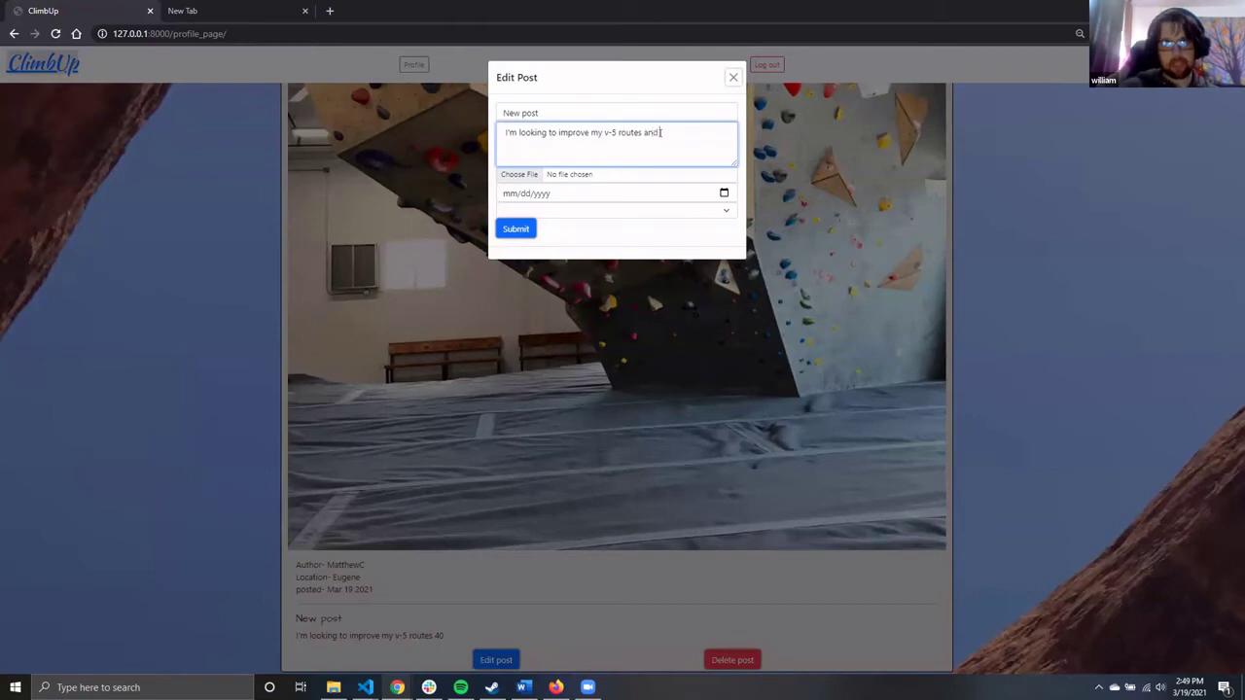
type(" get coffe")
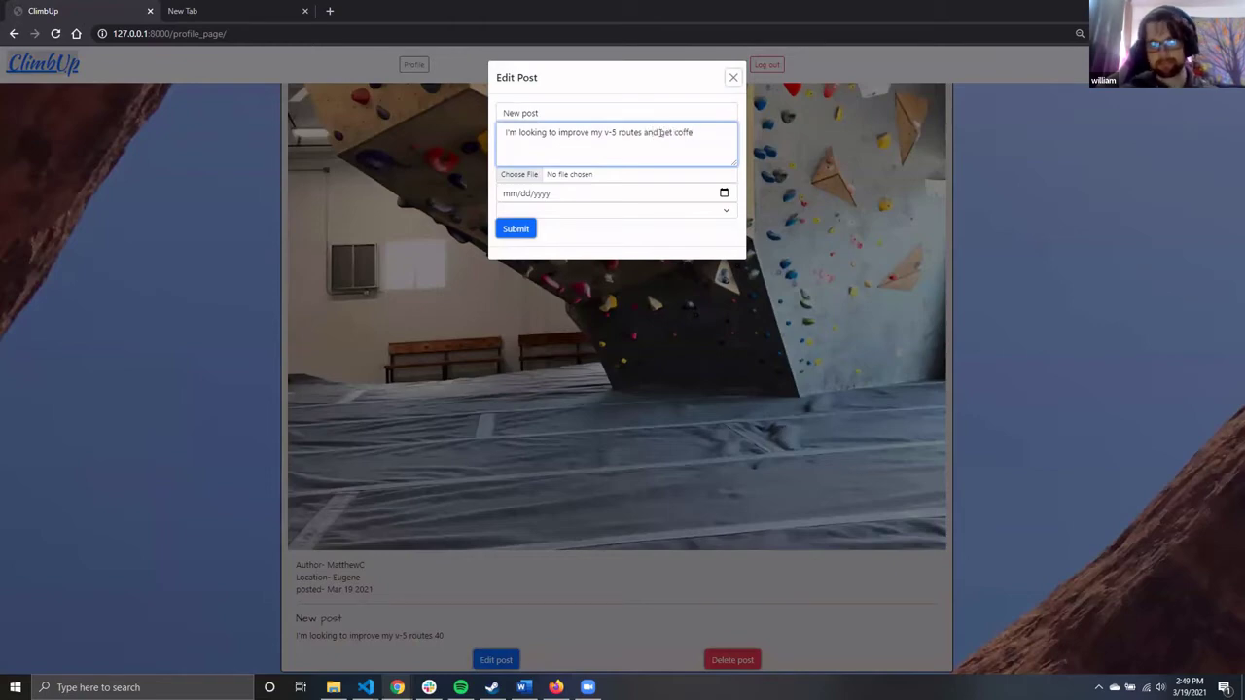
type("e")
left_click(515, 229)
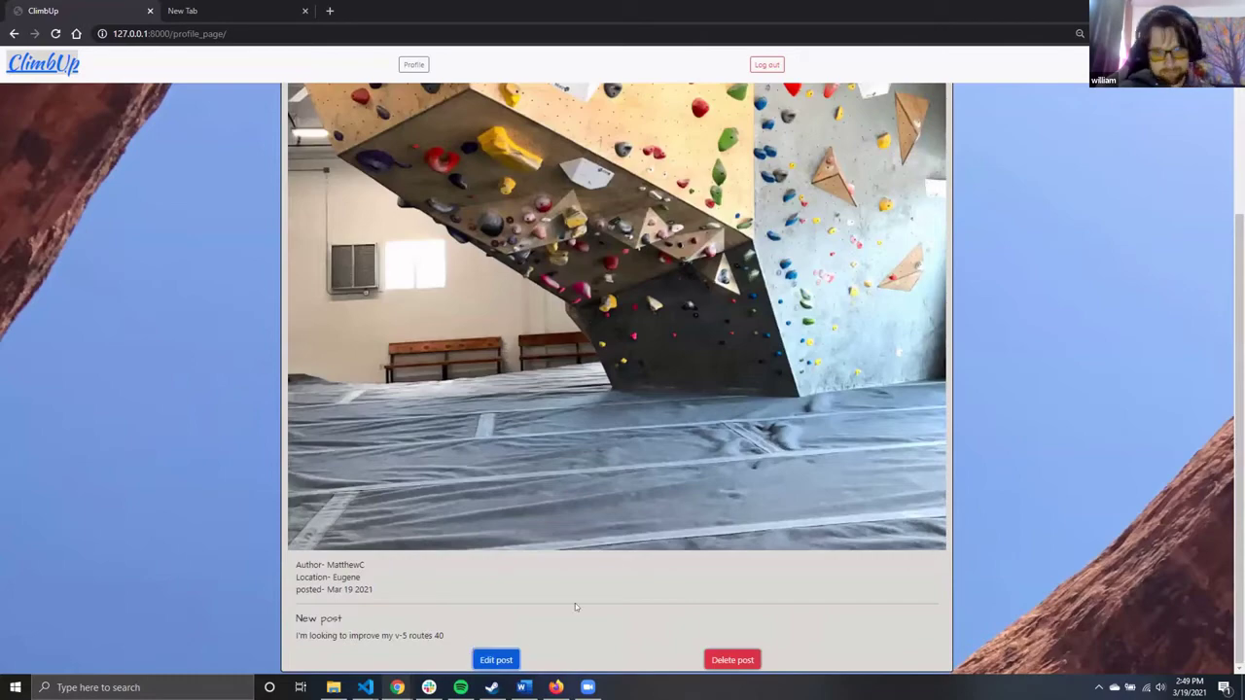
Reopen the Eugene post editor, append 'and get coffee', and attach elevation-bouldering-gym-2.jpg
scroll(531, 473, "up", 3)
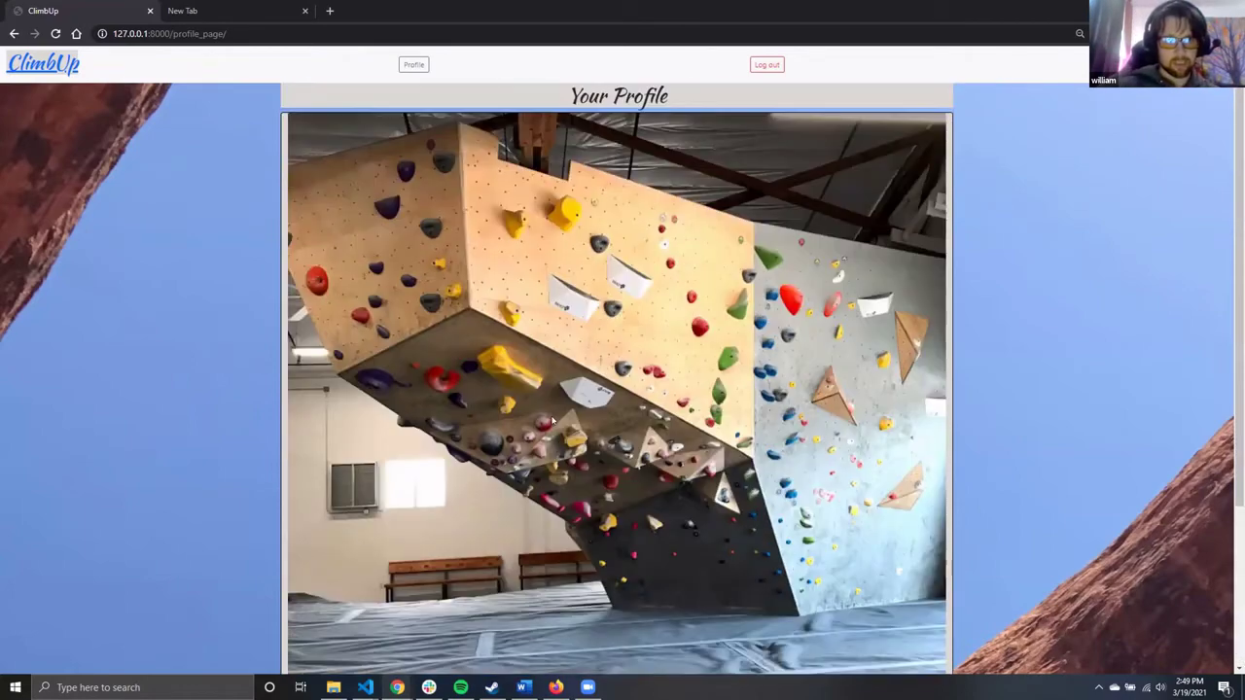
scroll(530, 663, "down", 3)
left_click(496, 661)
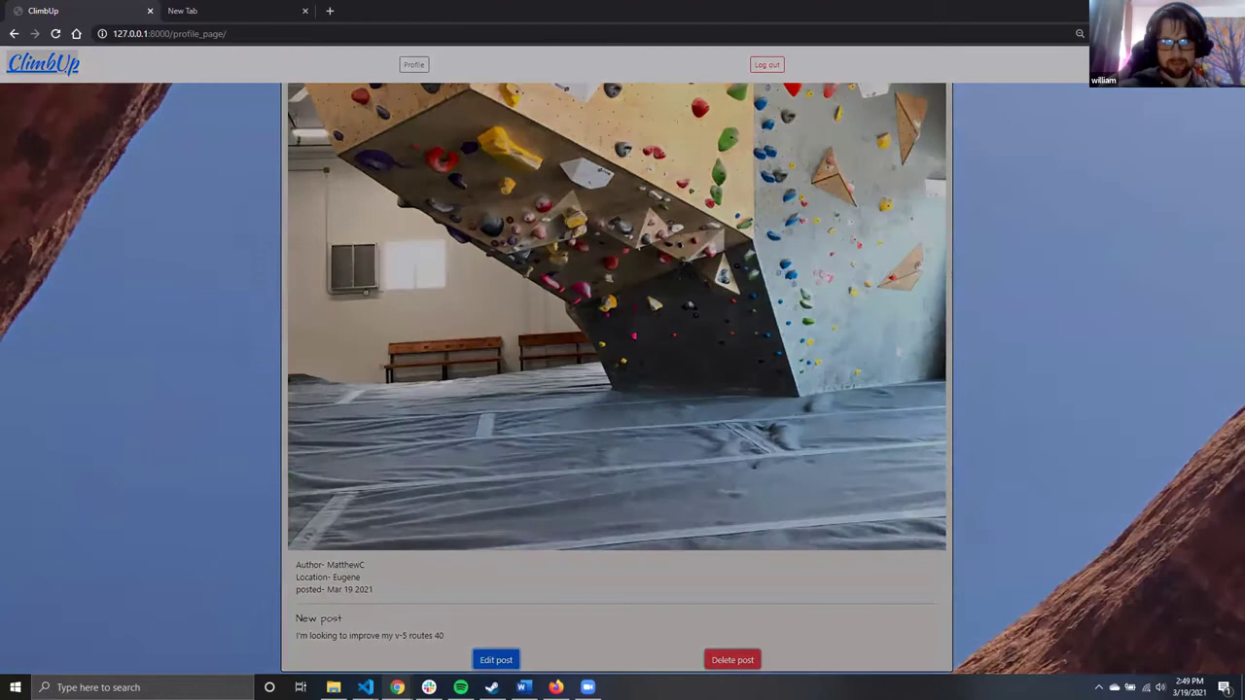
left_click(651, 141)
type("and get coffee")
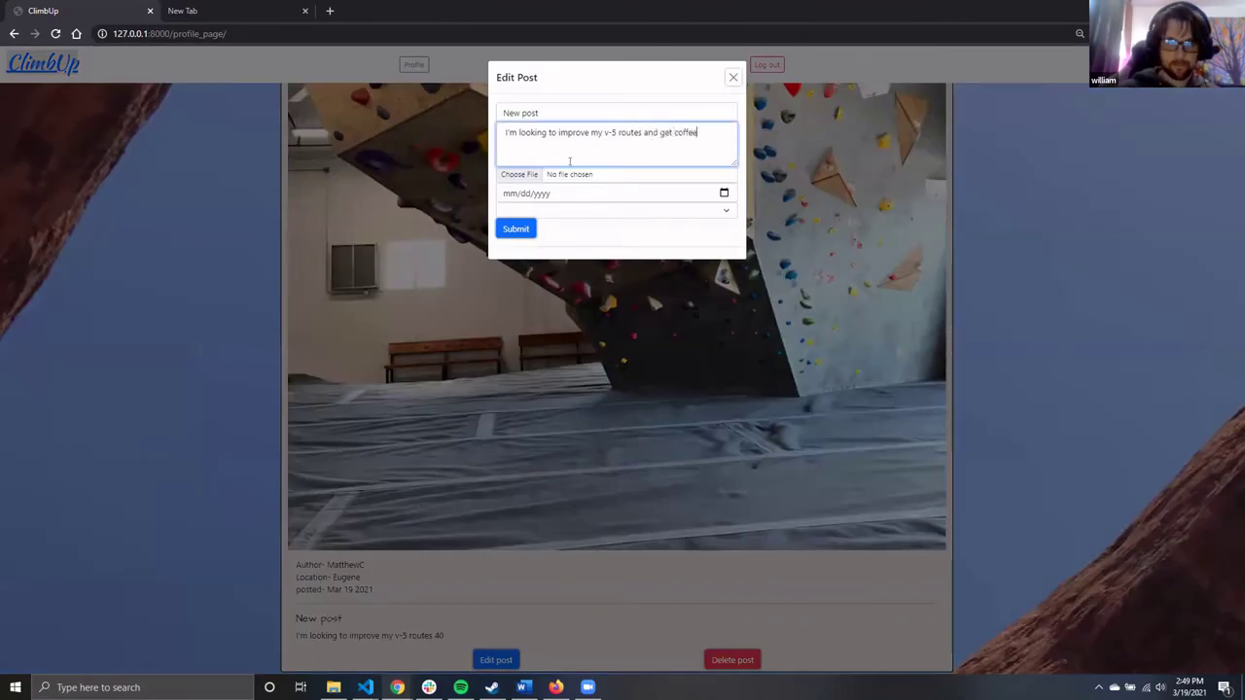
left_click(518, 174)
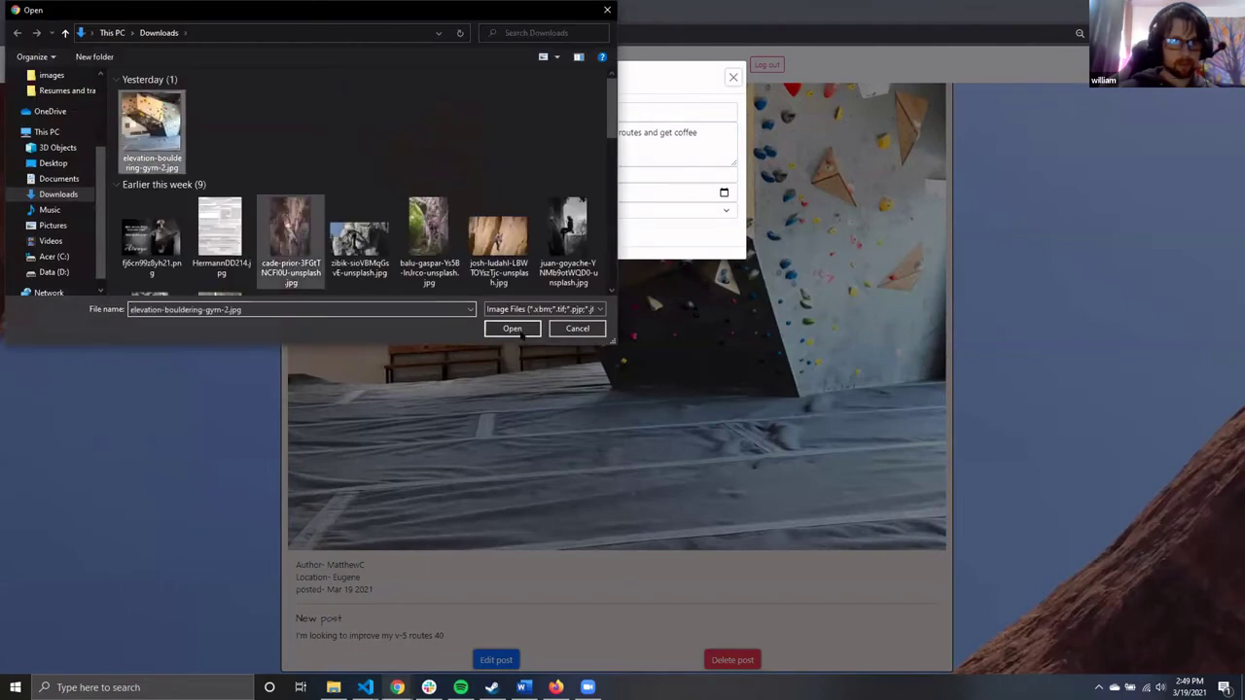
left_click(521, 331)
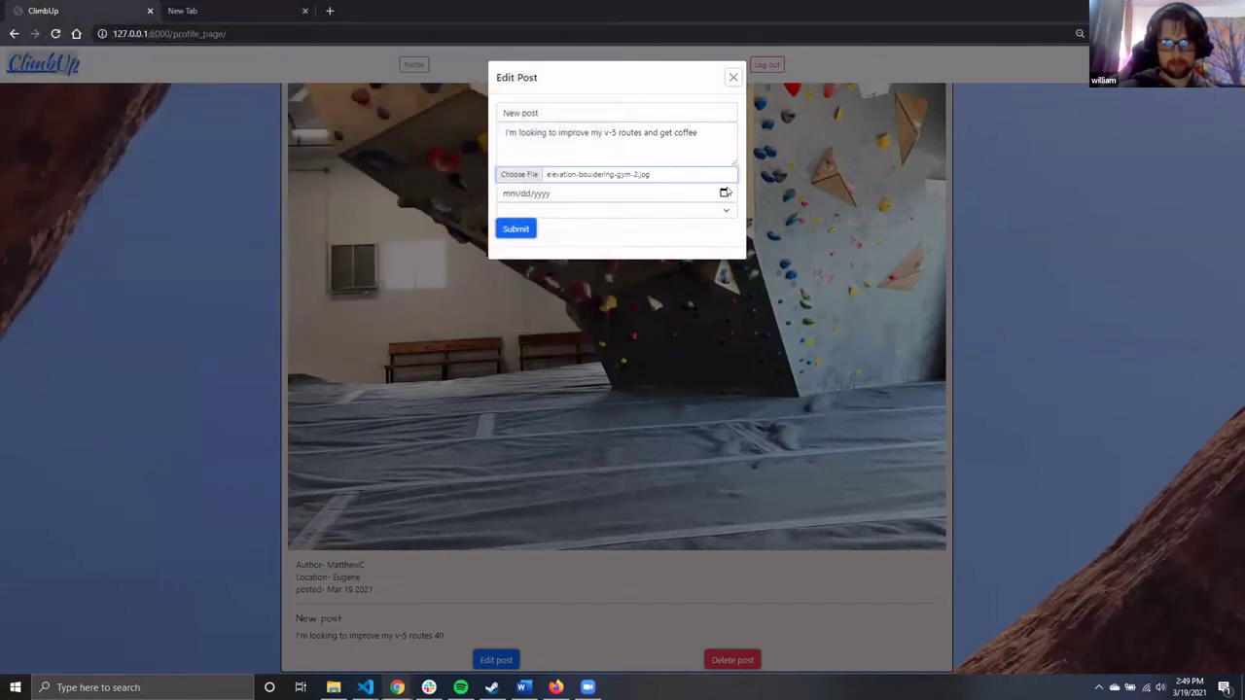
Set the post date to 03/20/2021, submit the edit, and return home
left_click(725, 192)
left_click(594, 276)
left_click(523, 227)
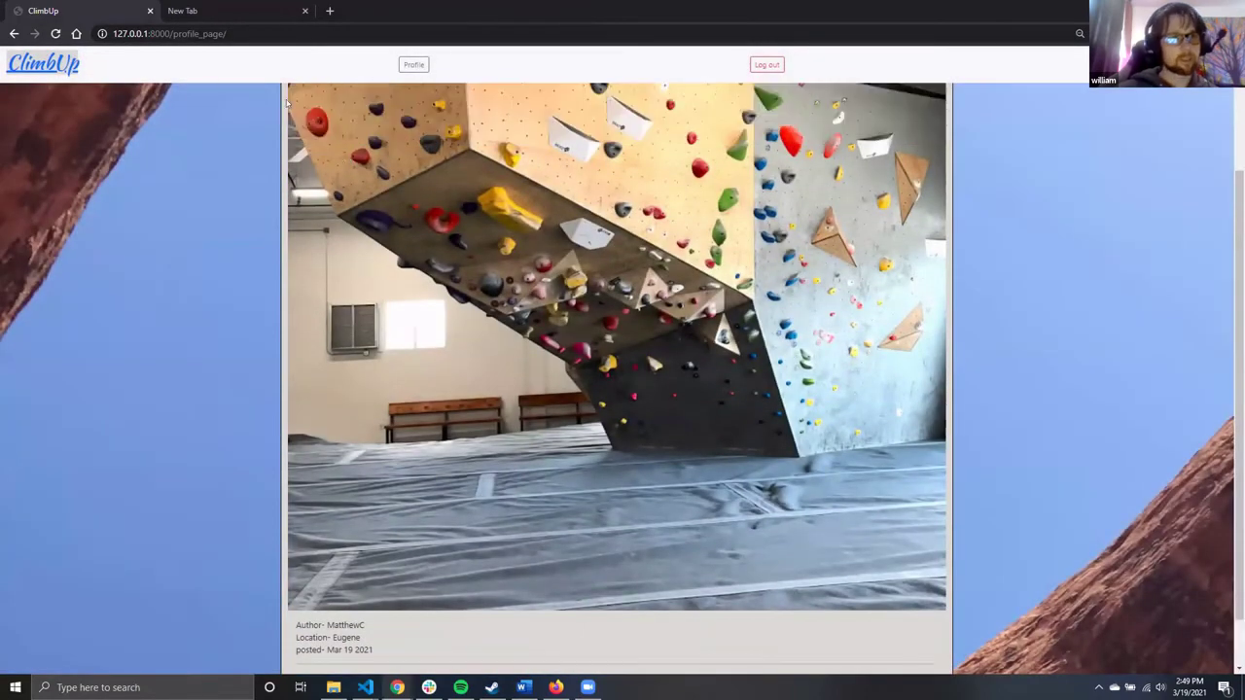
left_click(57, 66)
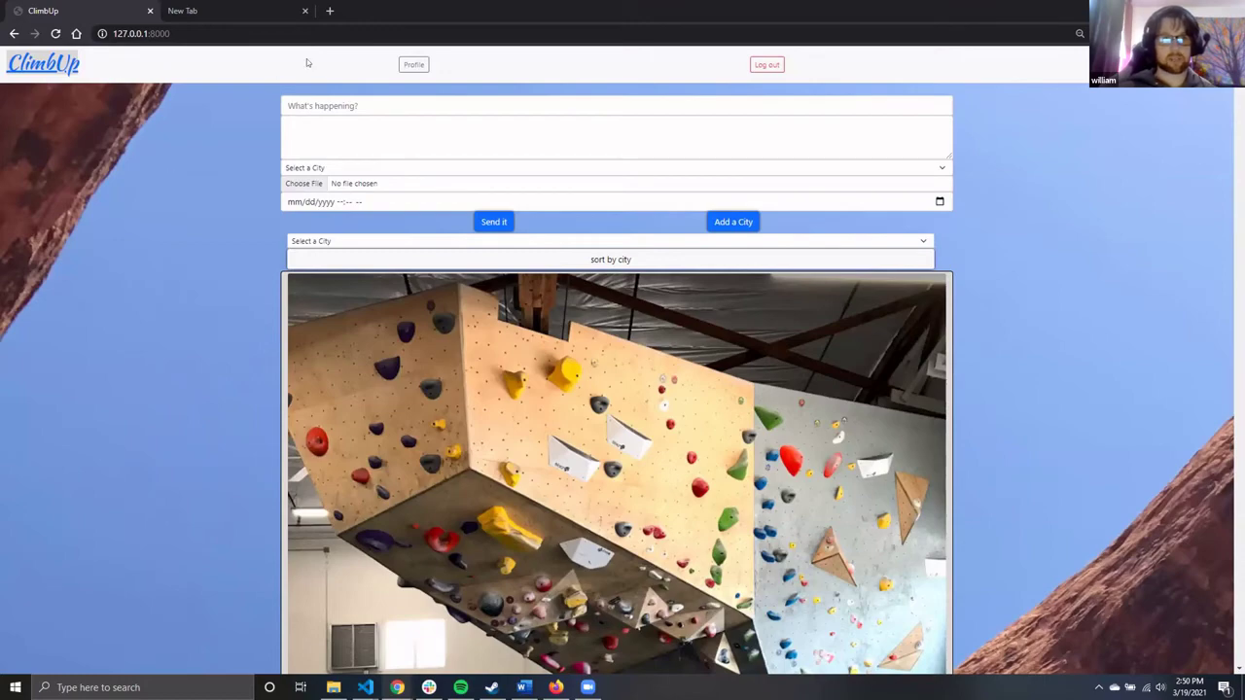
key("super+Down")
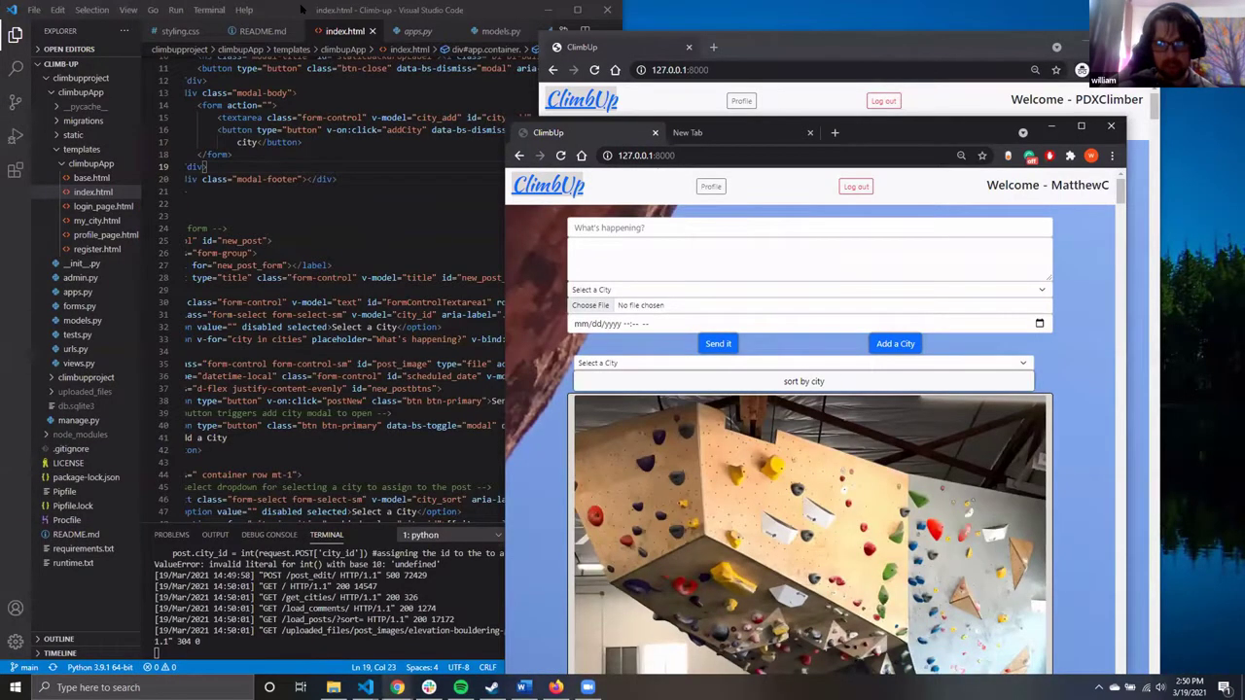
double_click(301, 8)
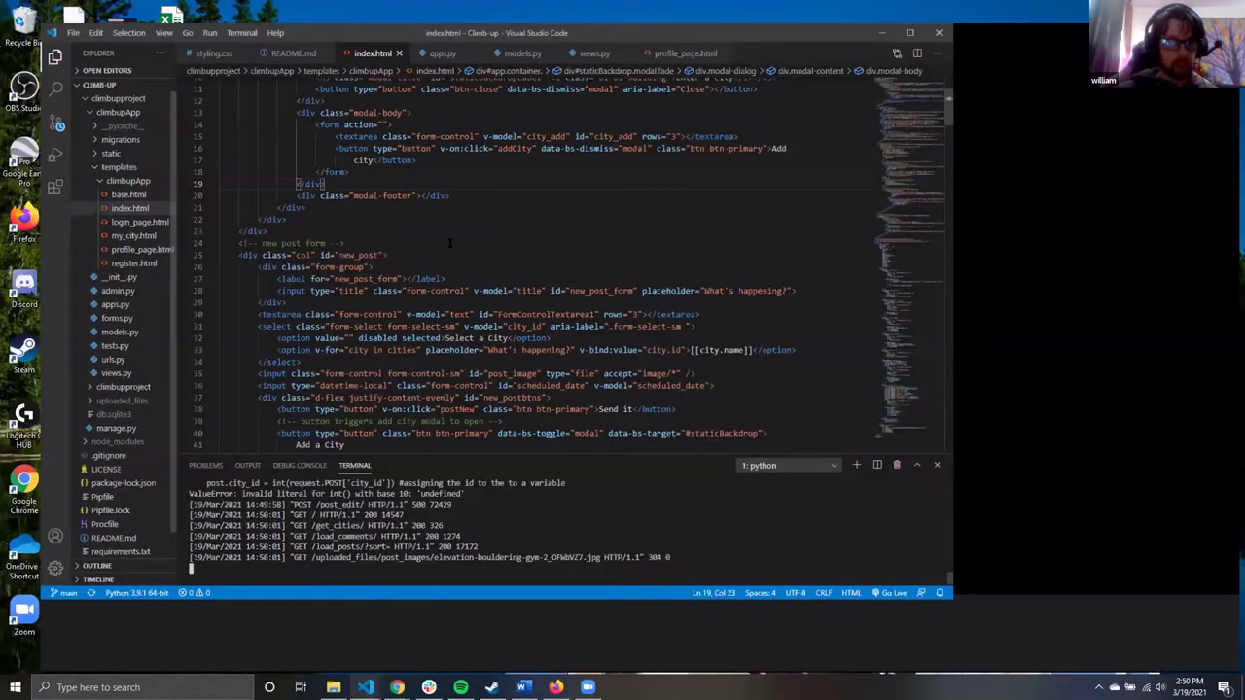
left_click(79, 363)
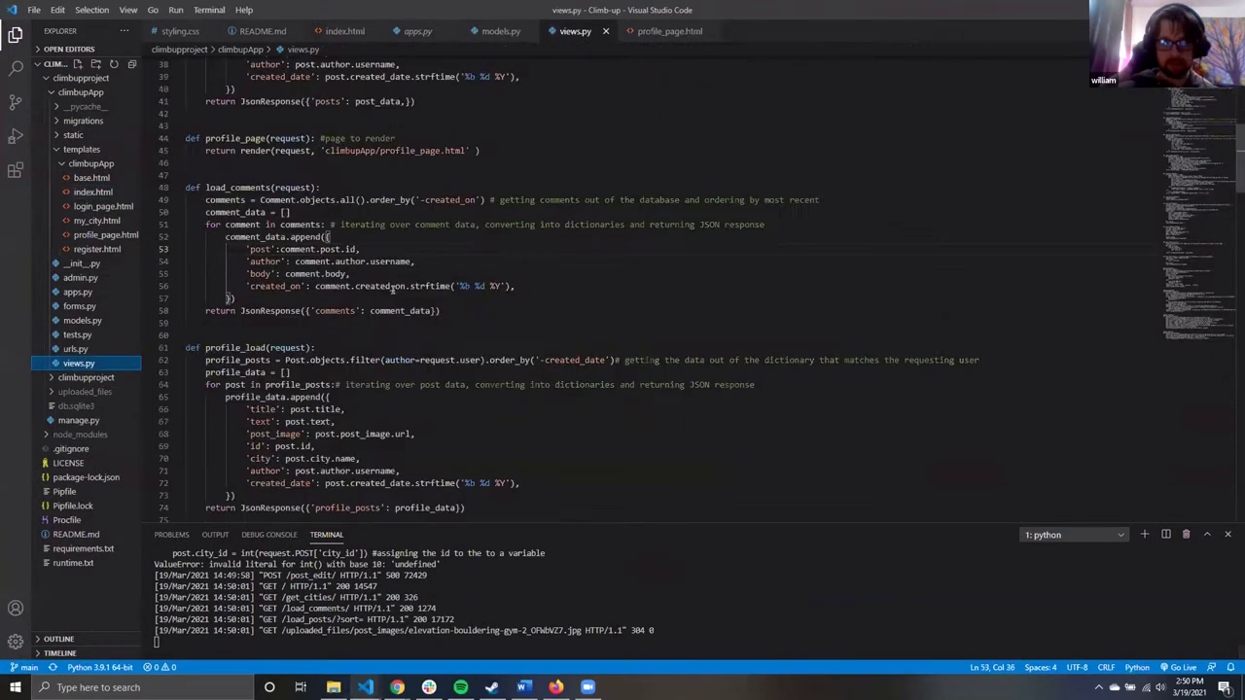
scroll(266, 193, "up", 10)
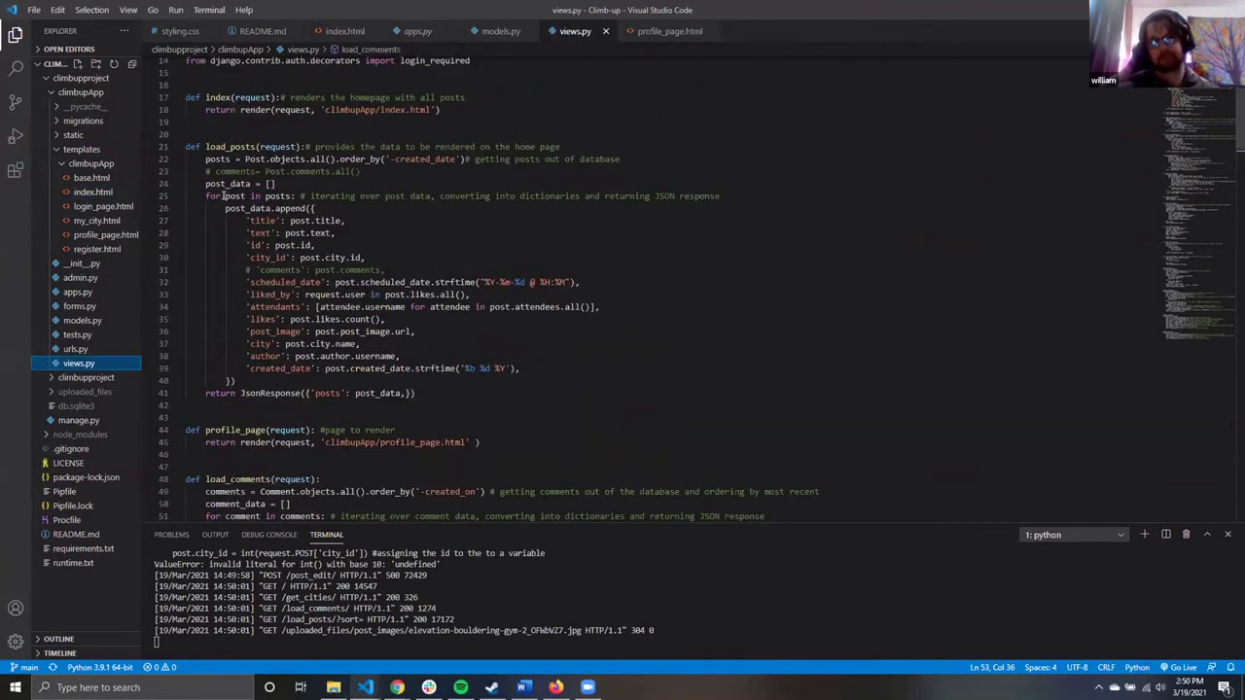
left_click_drag(226, 195, 309, 233)
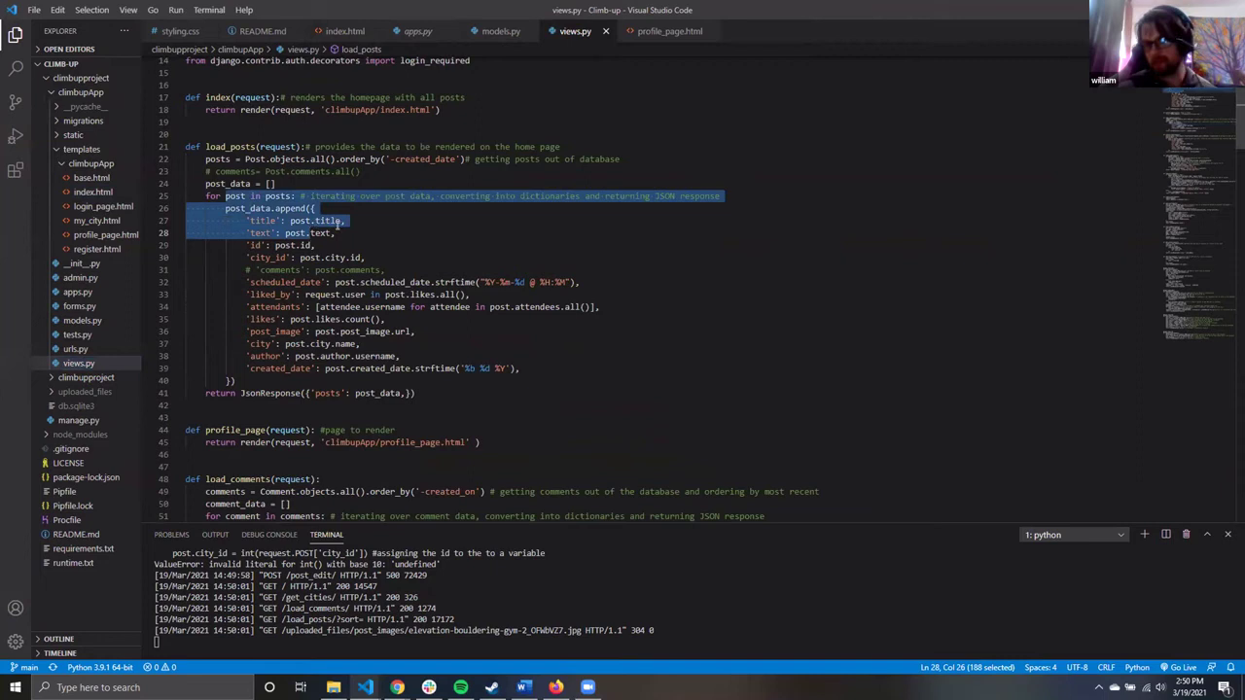
left_click(309, 233)
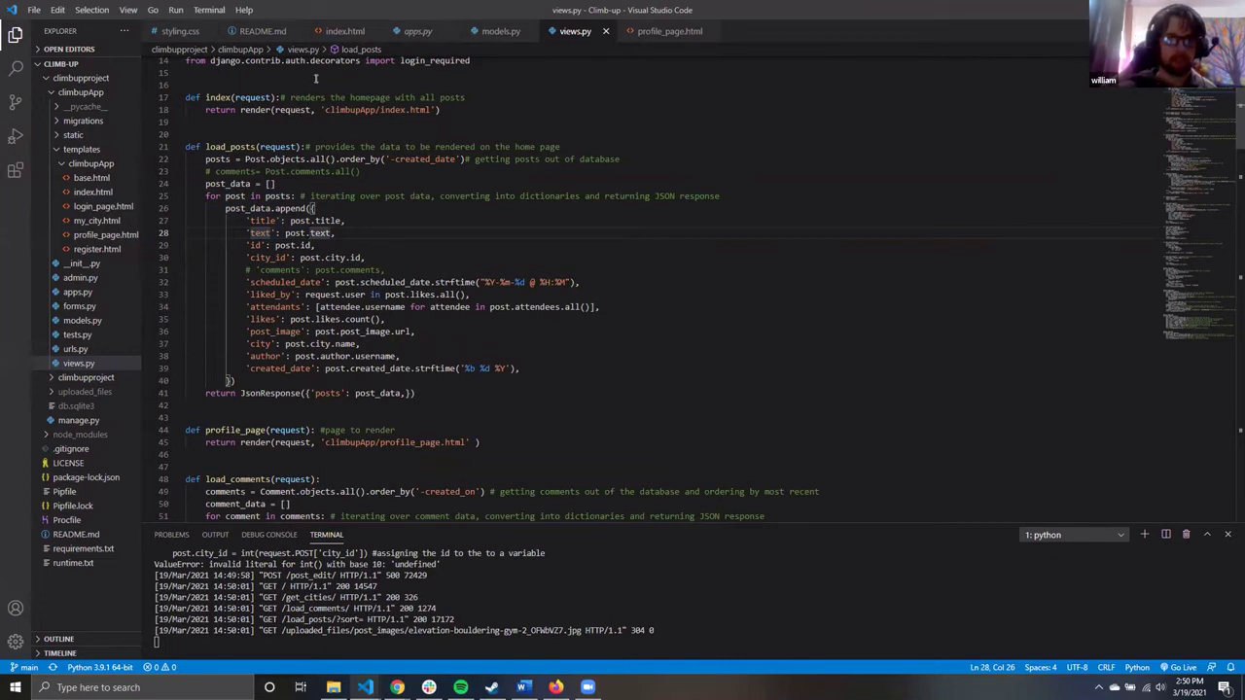
left_click(342, 31)
scroll(476, 309, "down", 20)
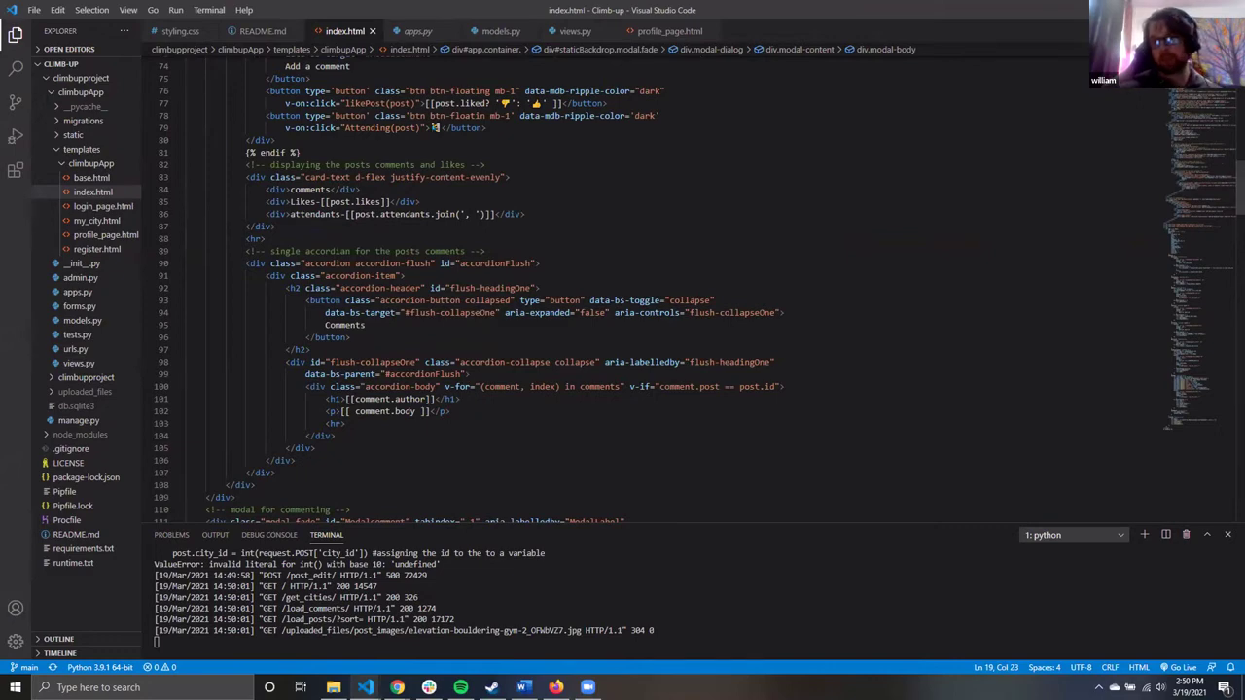
key("super+Down")
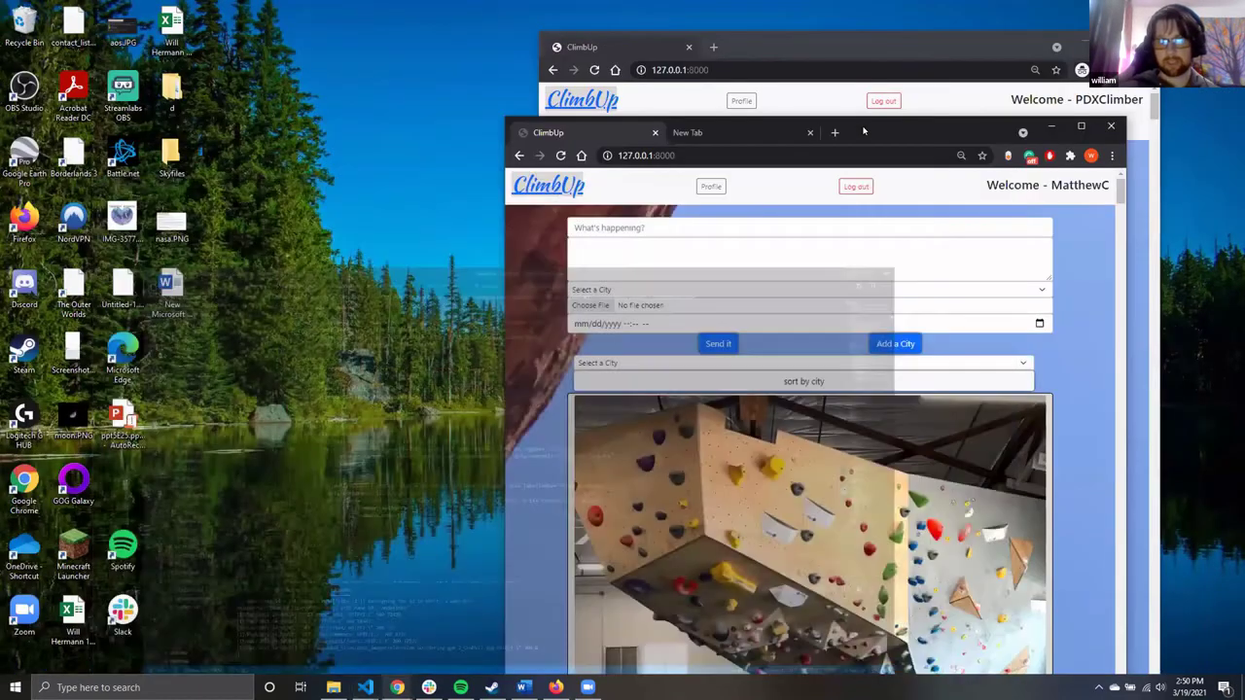
double_click(864, 132)
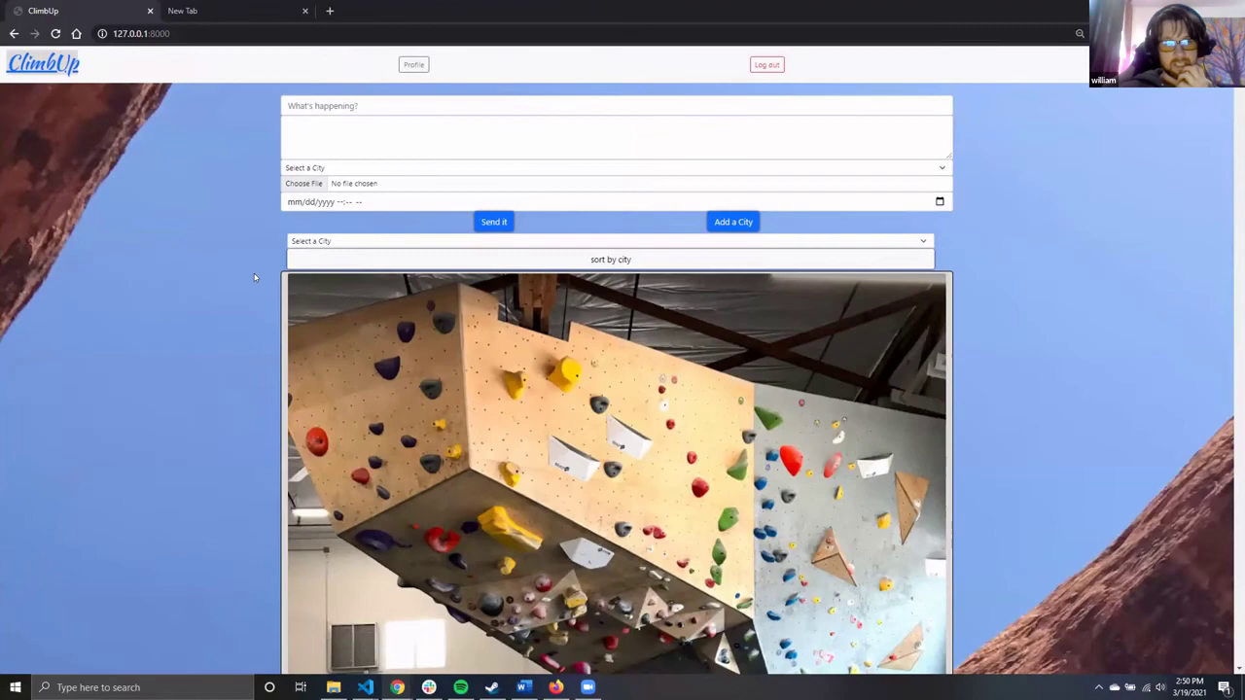
scroll(249, 288, "down", 1)
scroll(249, 288, "down", 7)
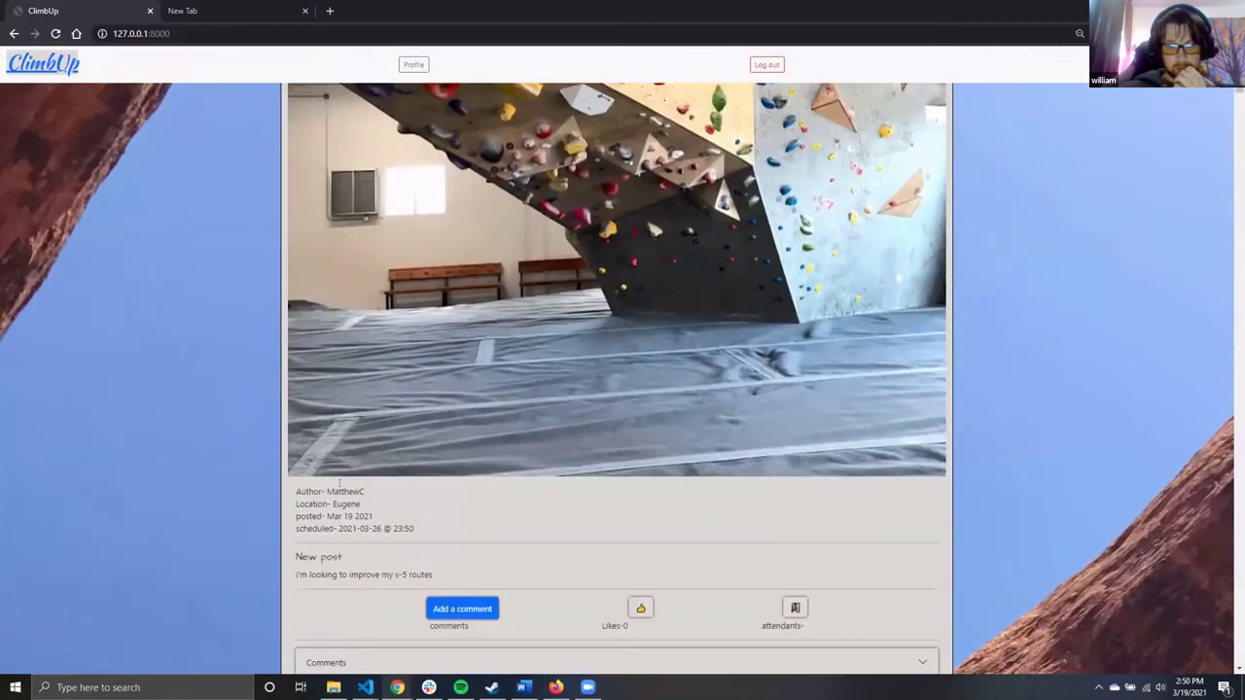
double_click(340, 491)
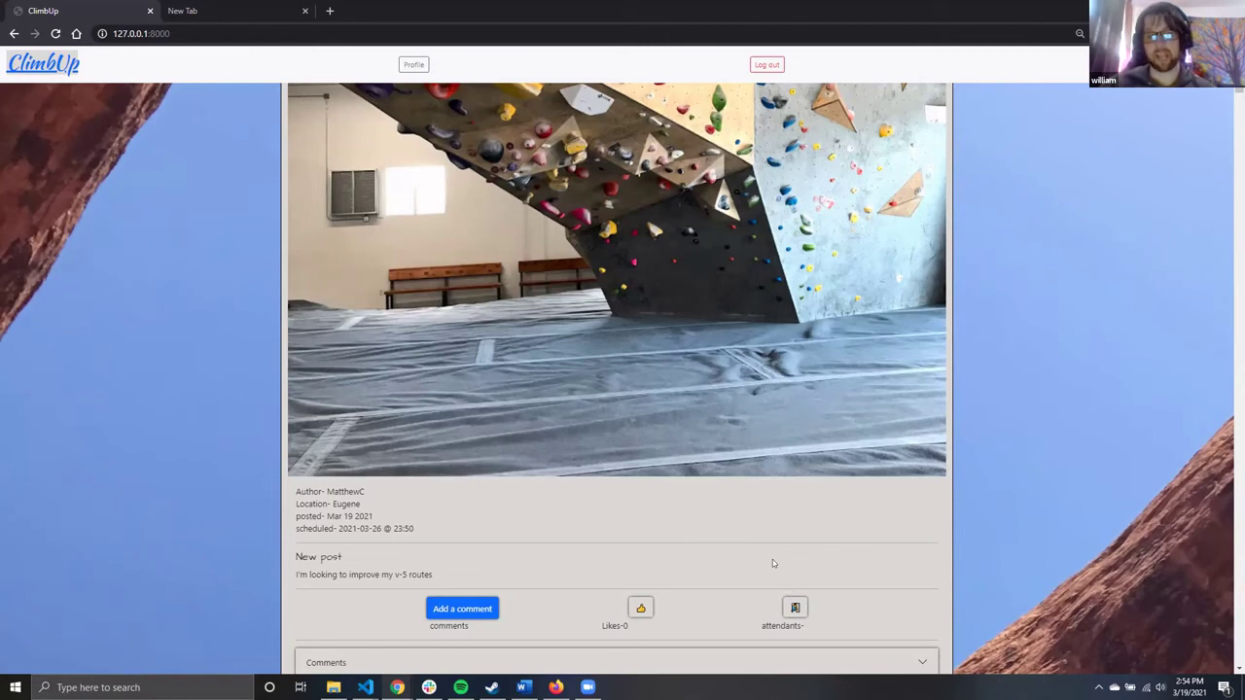
scroll(623, 481, "down", 2)
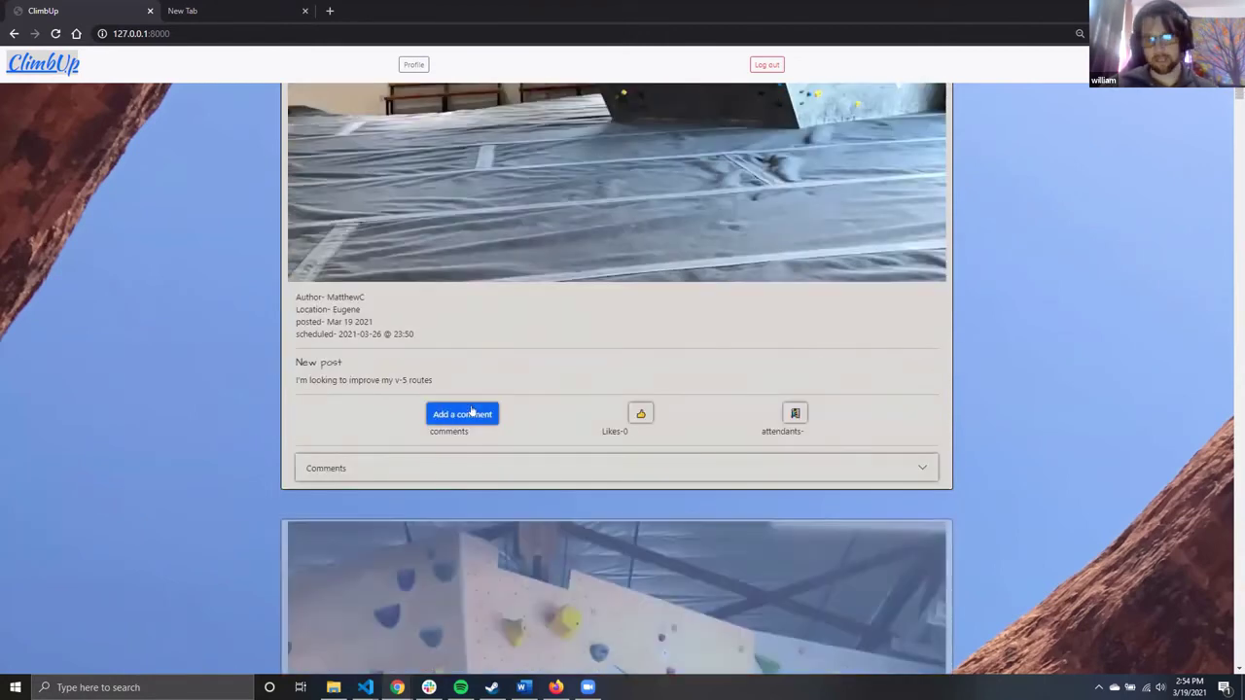
left_click(472, 412)
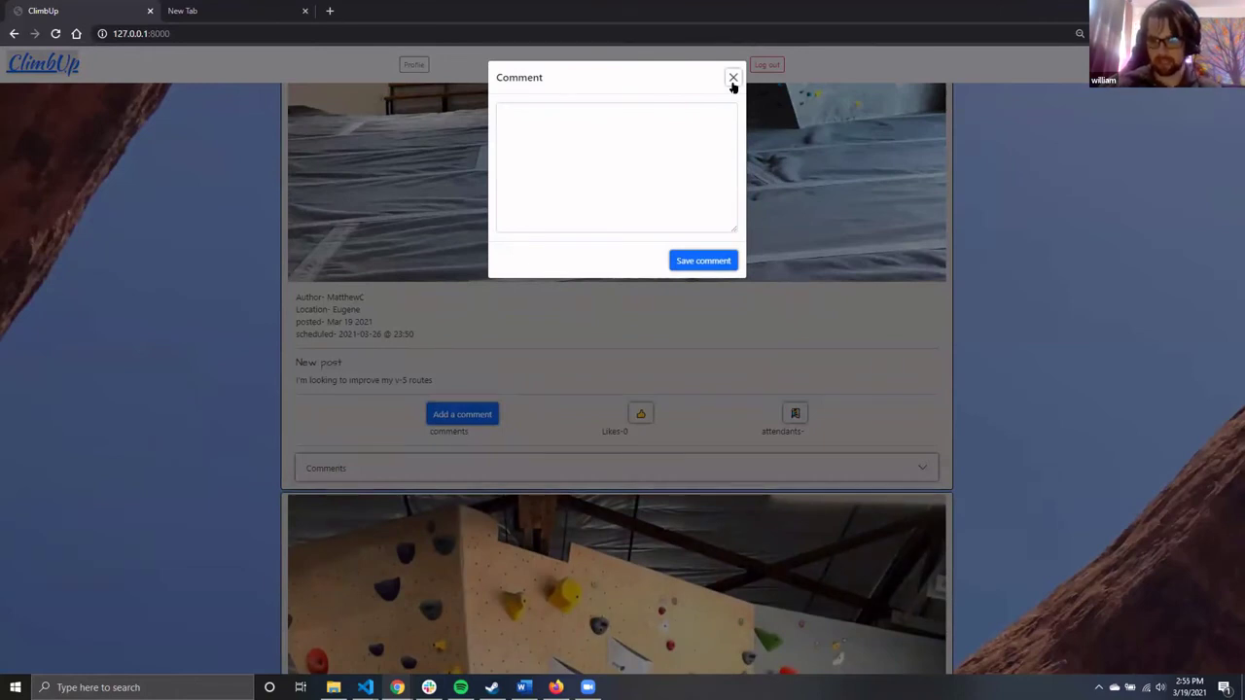
left_click(733, 79)
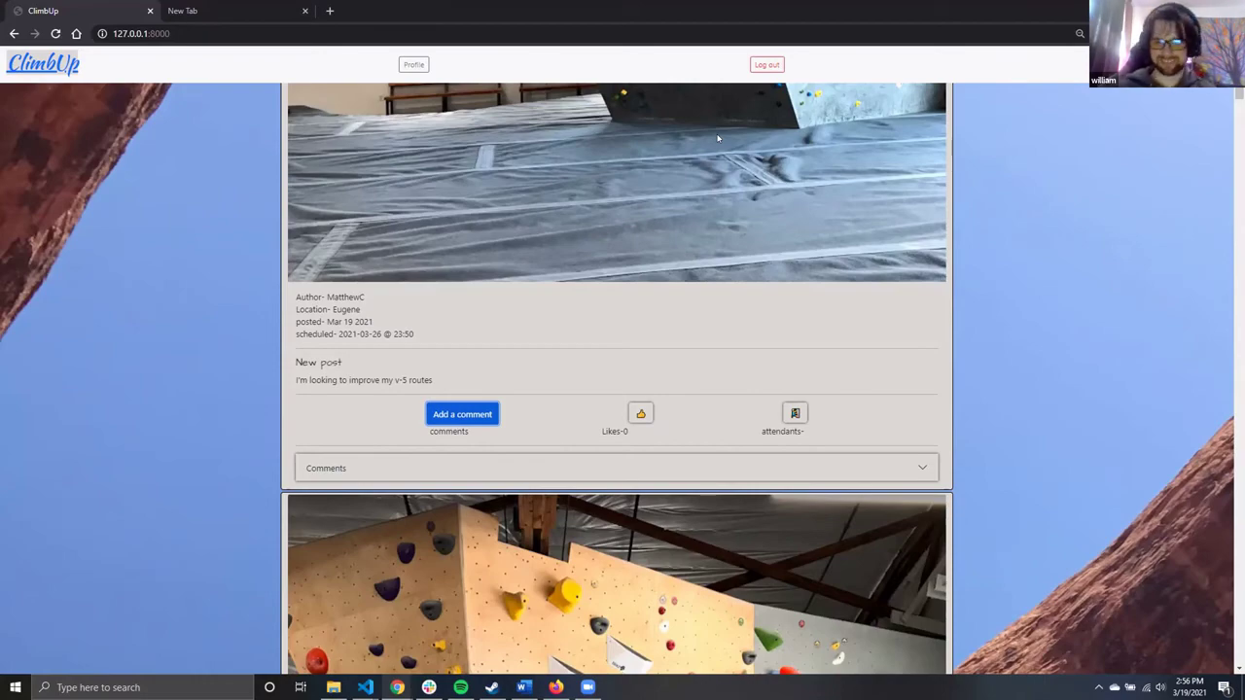
Dismiss the Enter a city window without adding a city
scroll(743, 298, "up", 10)
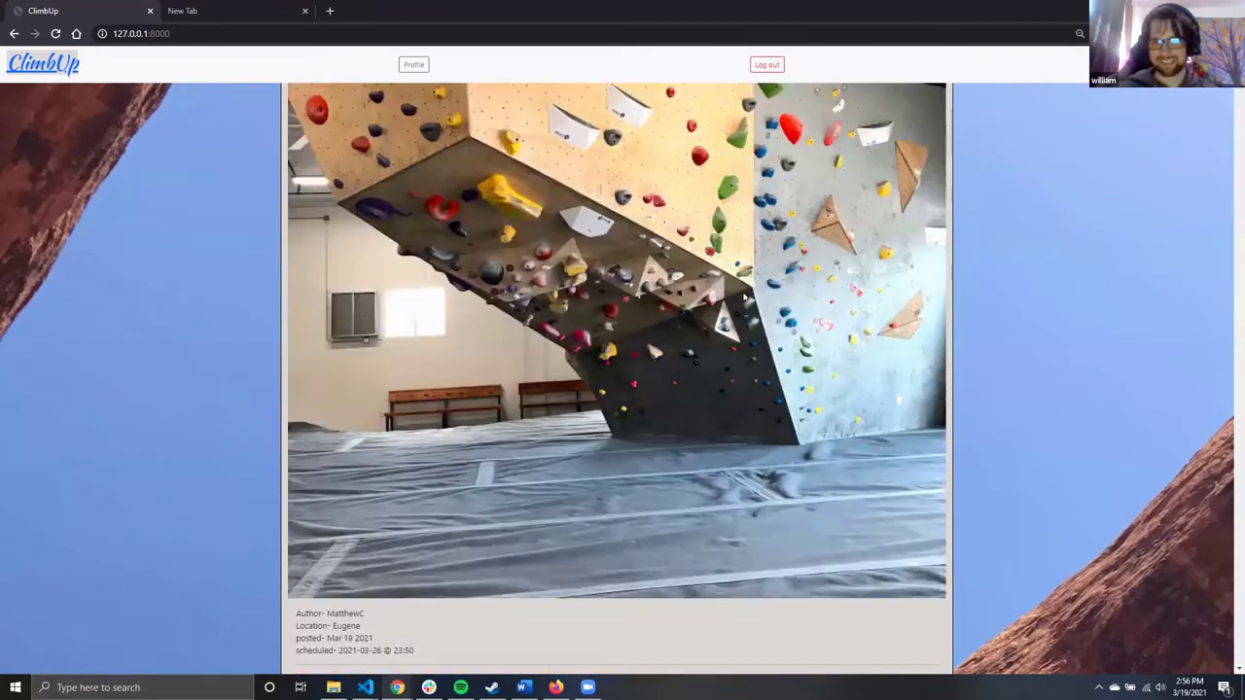
left_click(732, 222)
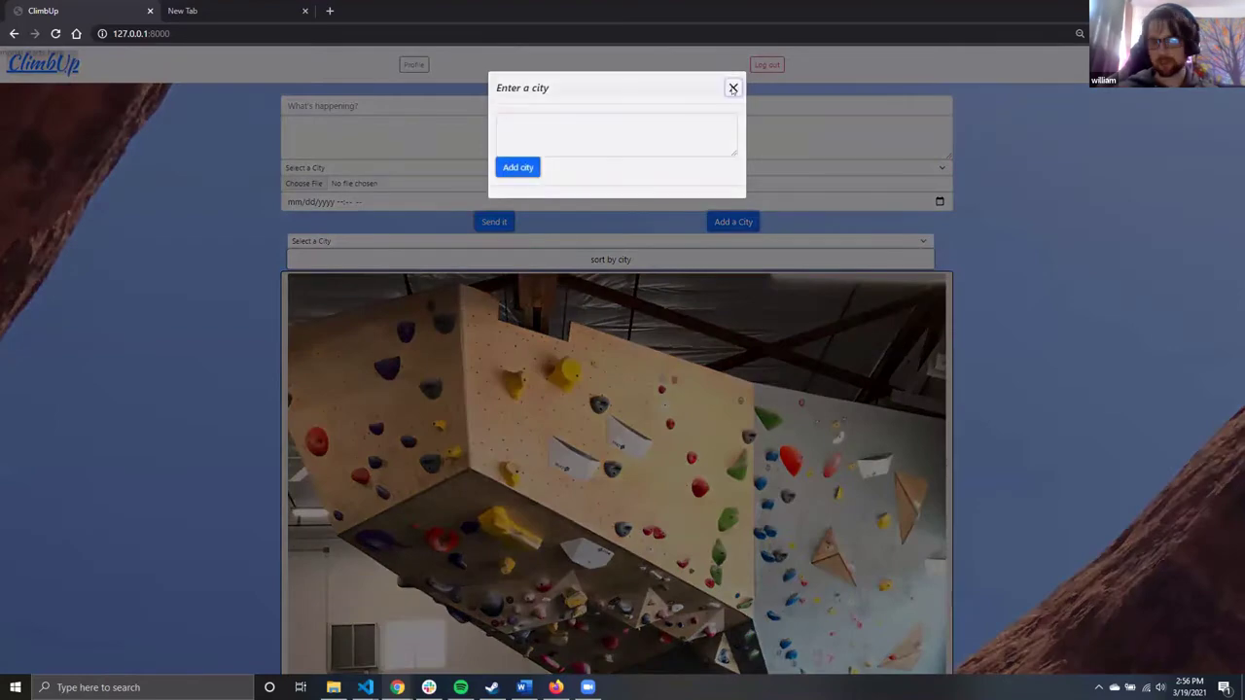
left_click(733, 87)
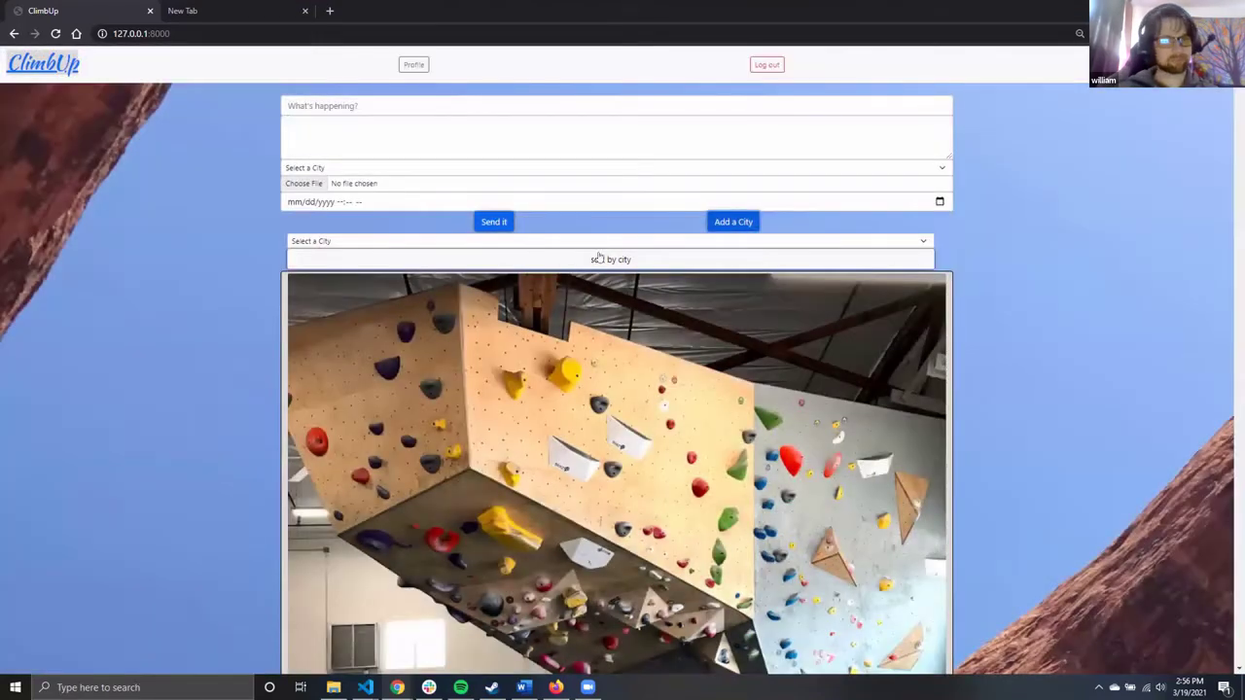
Scroll to the Eugene v-5 routes post and cancel its comment window without posting
scroll(714, 267, "down", 10)
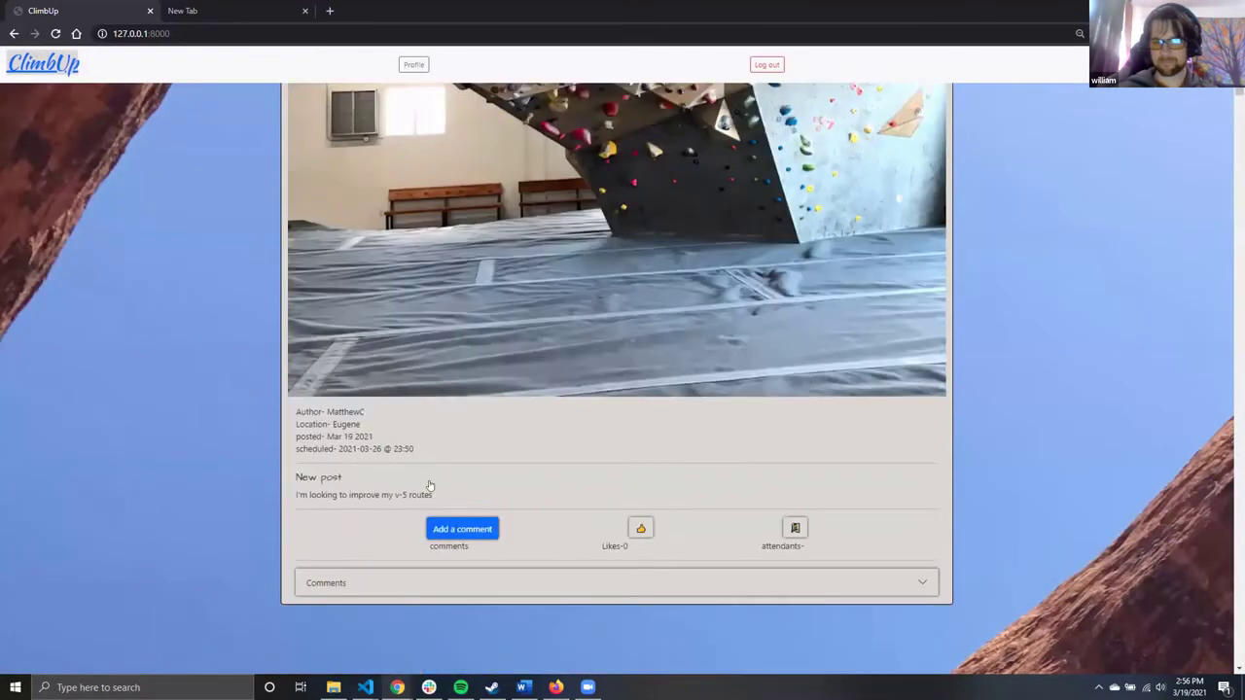
left_click(448, 478)
left_click(733, 77)
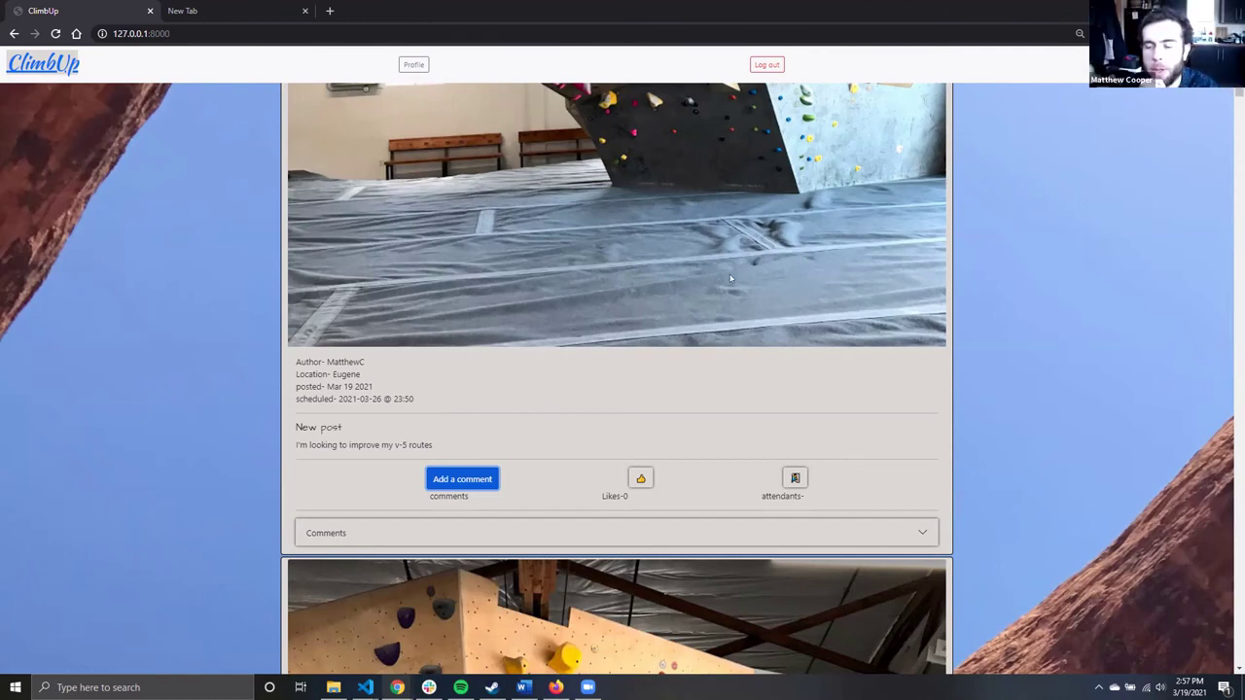
Sort the feed by Eugene and scroll through the Eugene posts
scroll(675, 311, "up", 10)
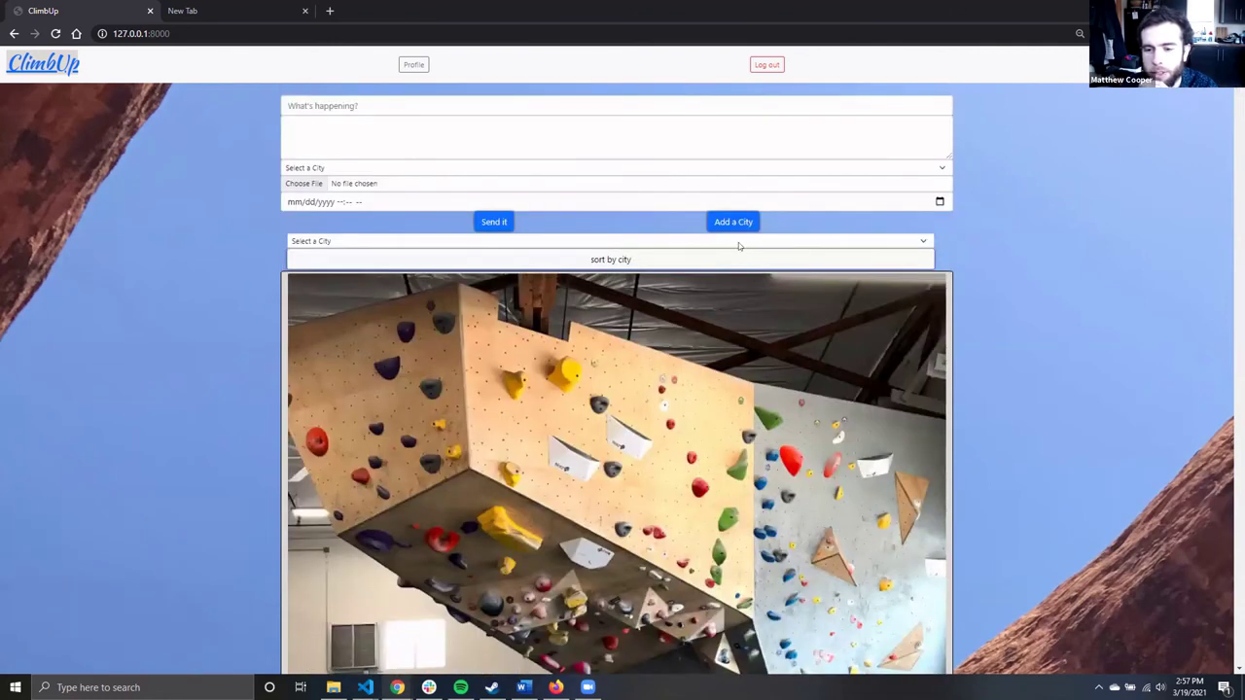
left_click(759, 241)
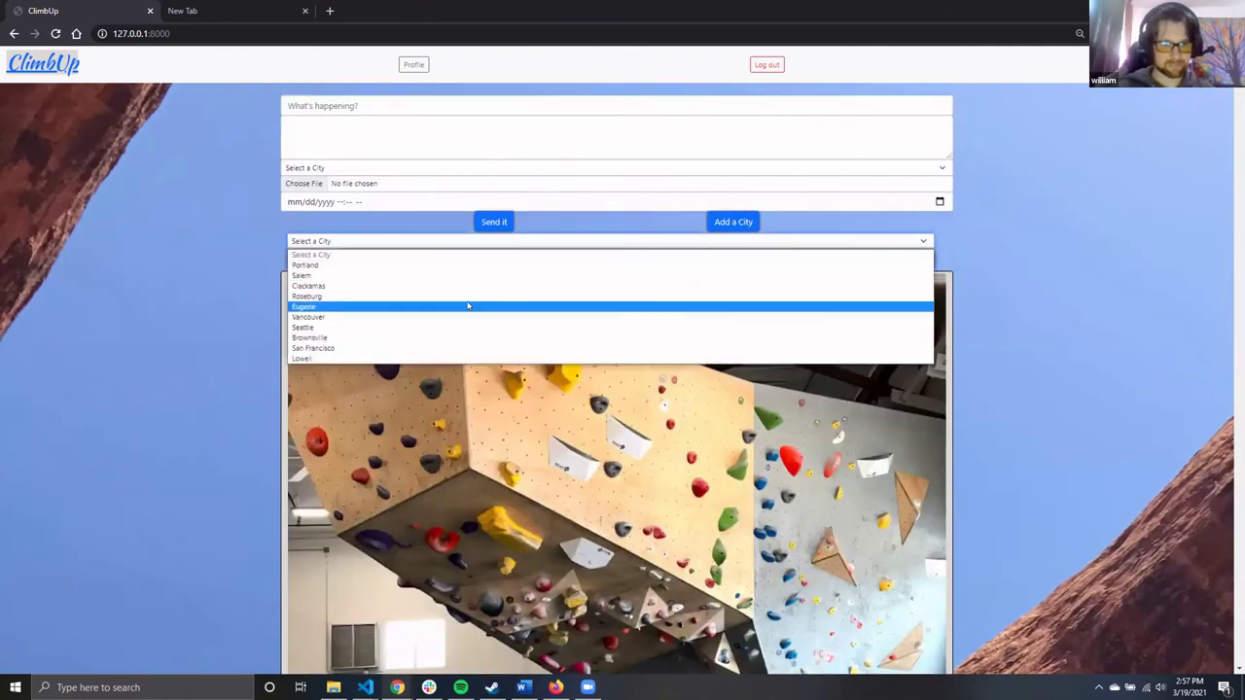
left_click(466, 306)
left_click(551, 262)
scroll(866, 267, "down", 3)
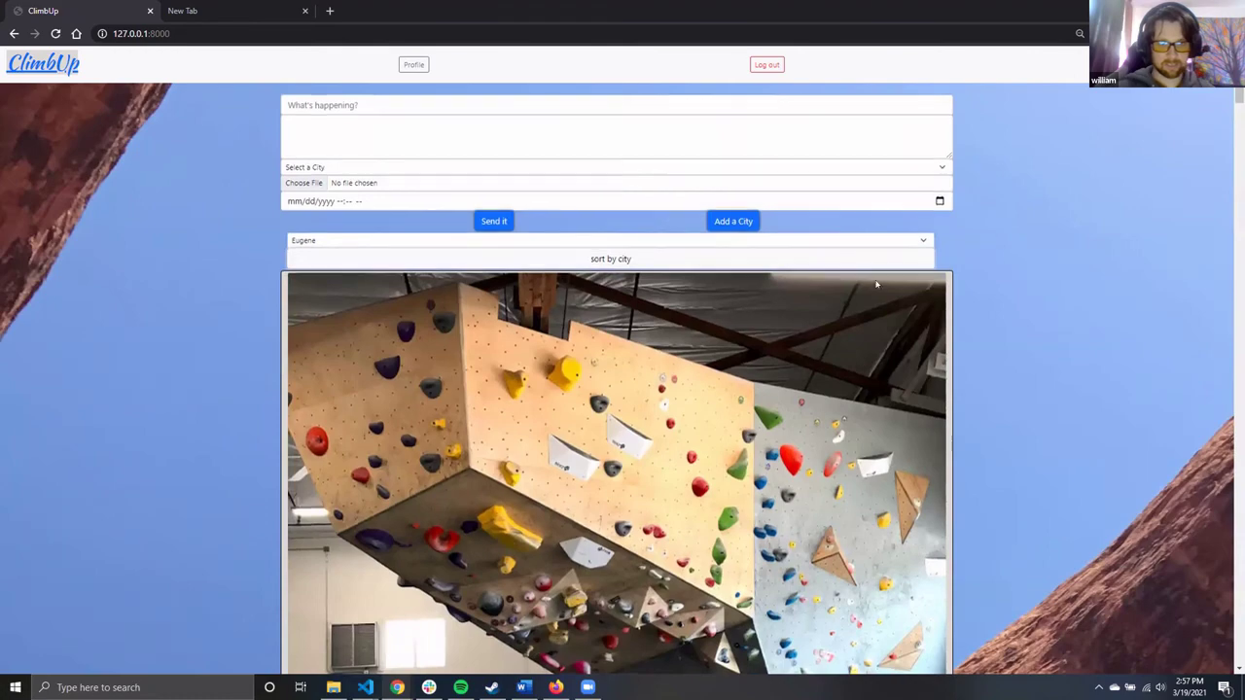
scroll(873, 288, "down", 10)
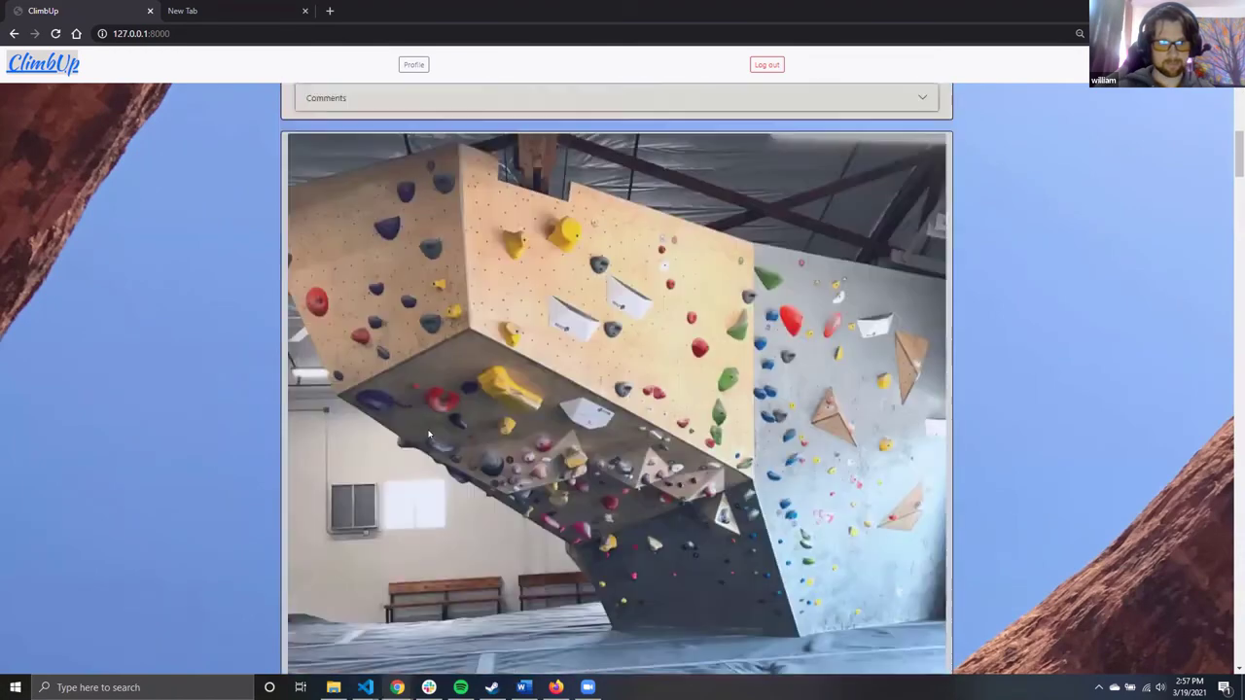
scroll(427, 434, "down", 3)
left_click_drag(333, 528, 377, 541)
scroll(465, 484, "down", 3)
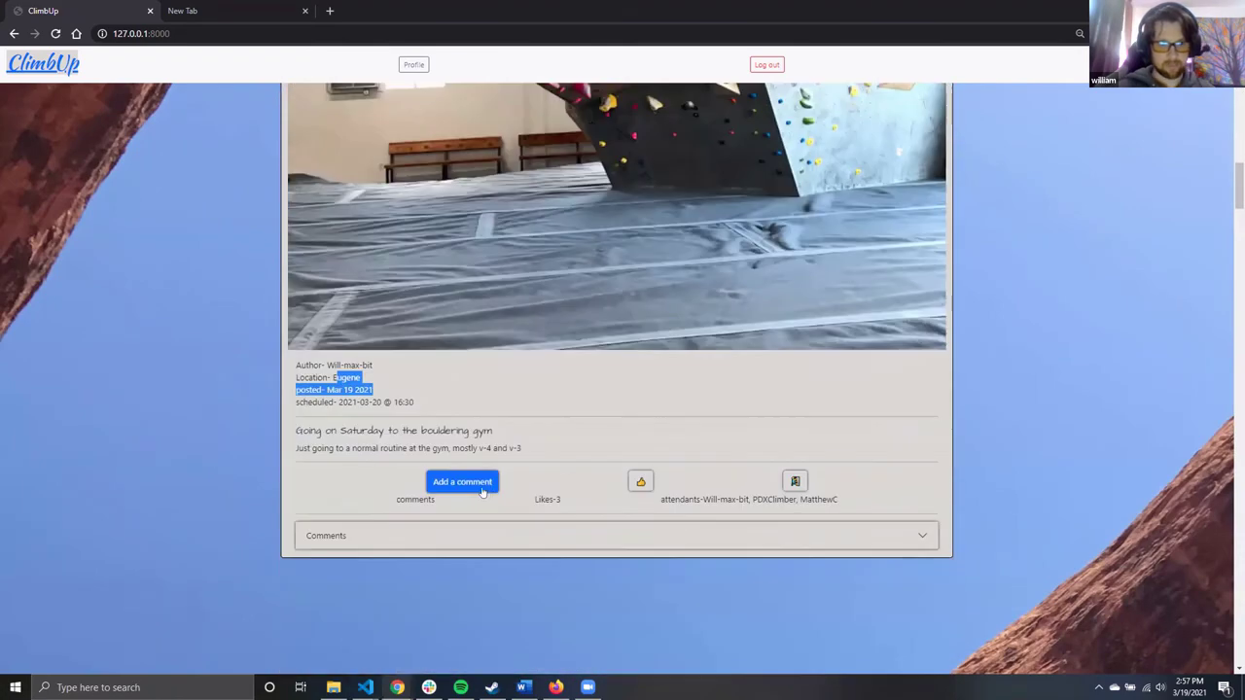
scroll(461, 463, "up", 3)
scroll(460, 459, "down", 8)
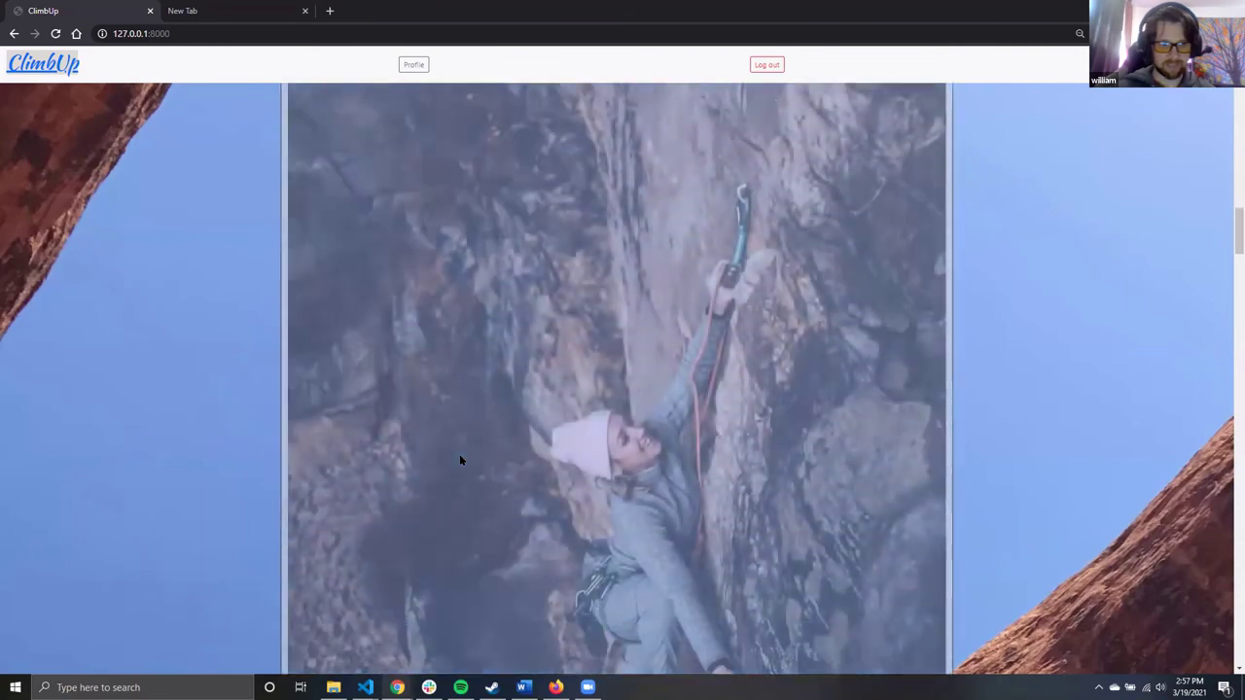
scroll(460, 460, "down", 6)
left_click_drag(329, 362, 379, 378)
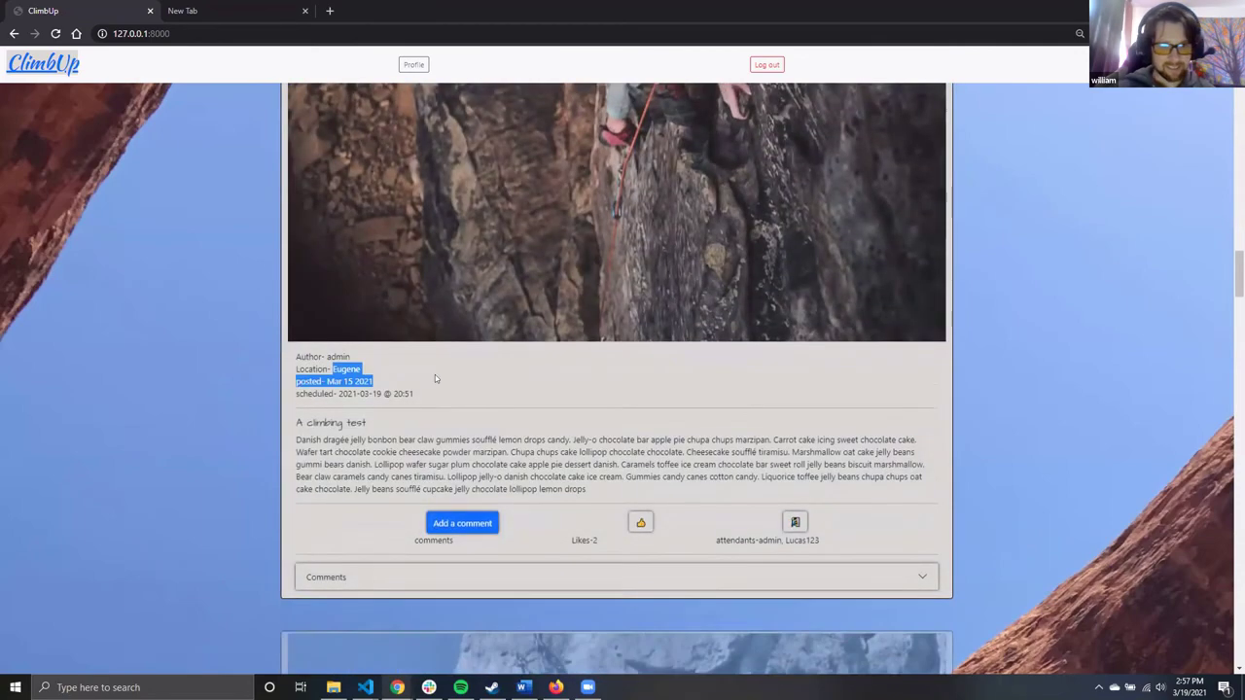
scroll(486, 350, "up", 5)
scroll(520, 332, "up", 5)
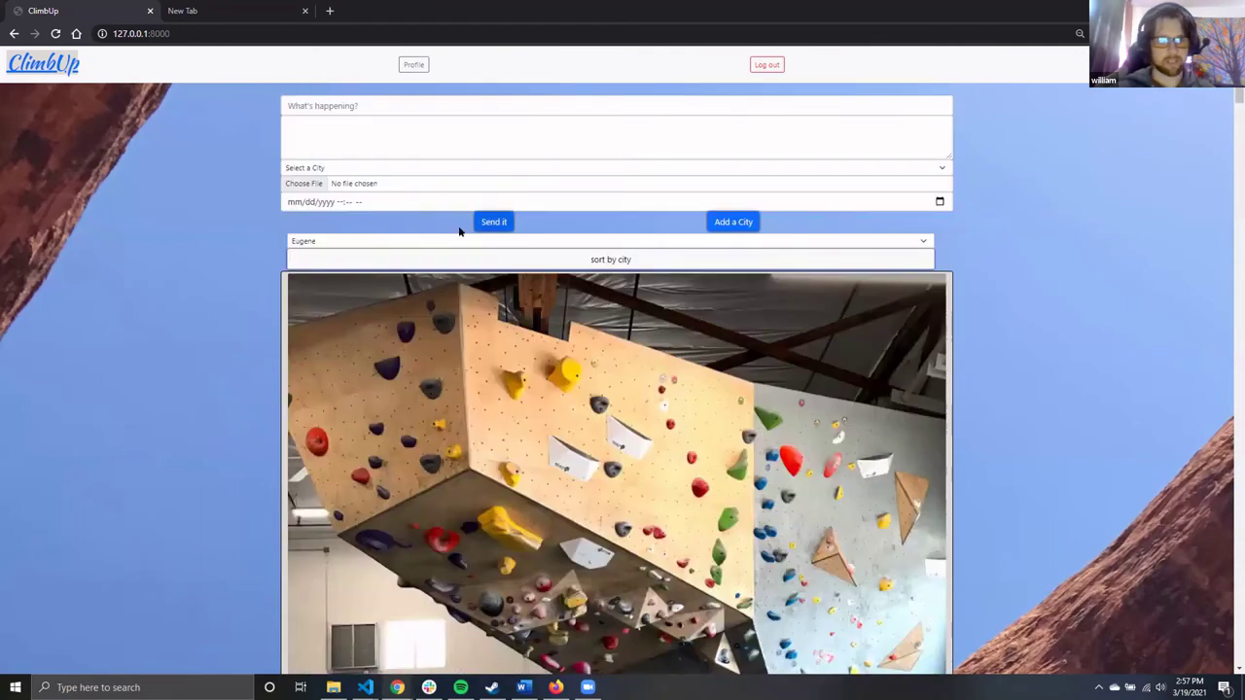
Switch the city sort to Portland and review the Portland-only posts
left_click(457, 243)
left_click(442, 265)
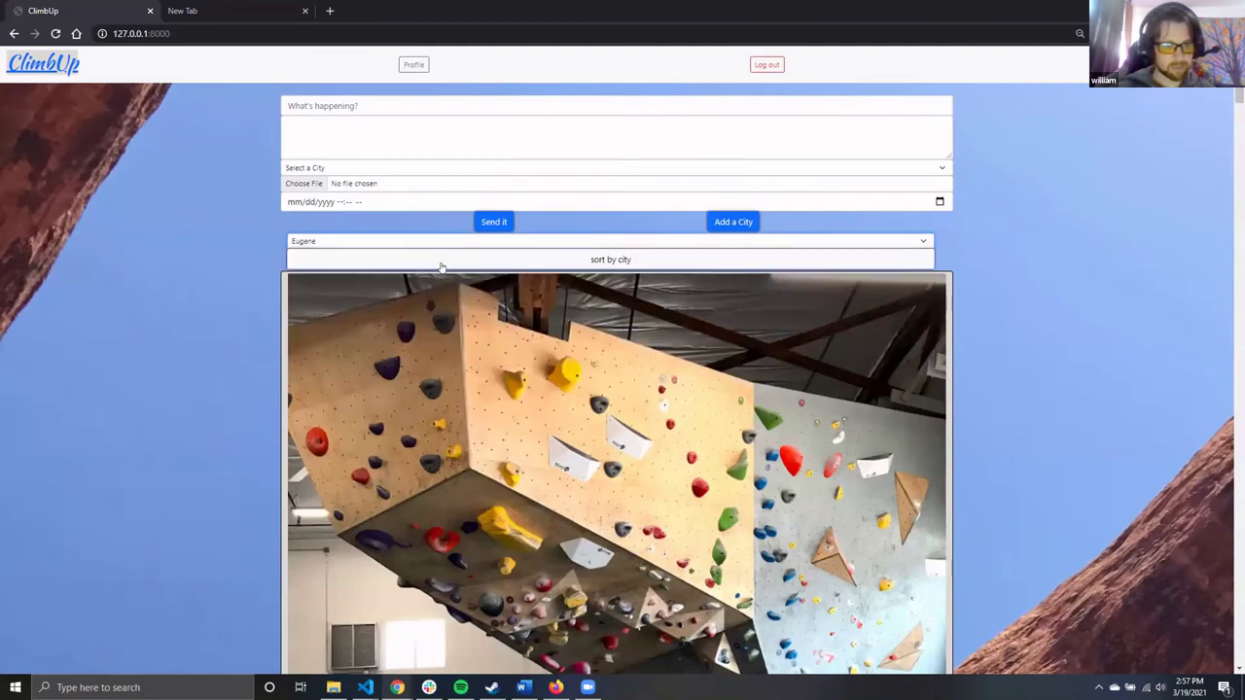
left_click(521, 259)
scroll(219, 329, "down", 3)
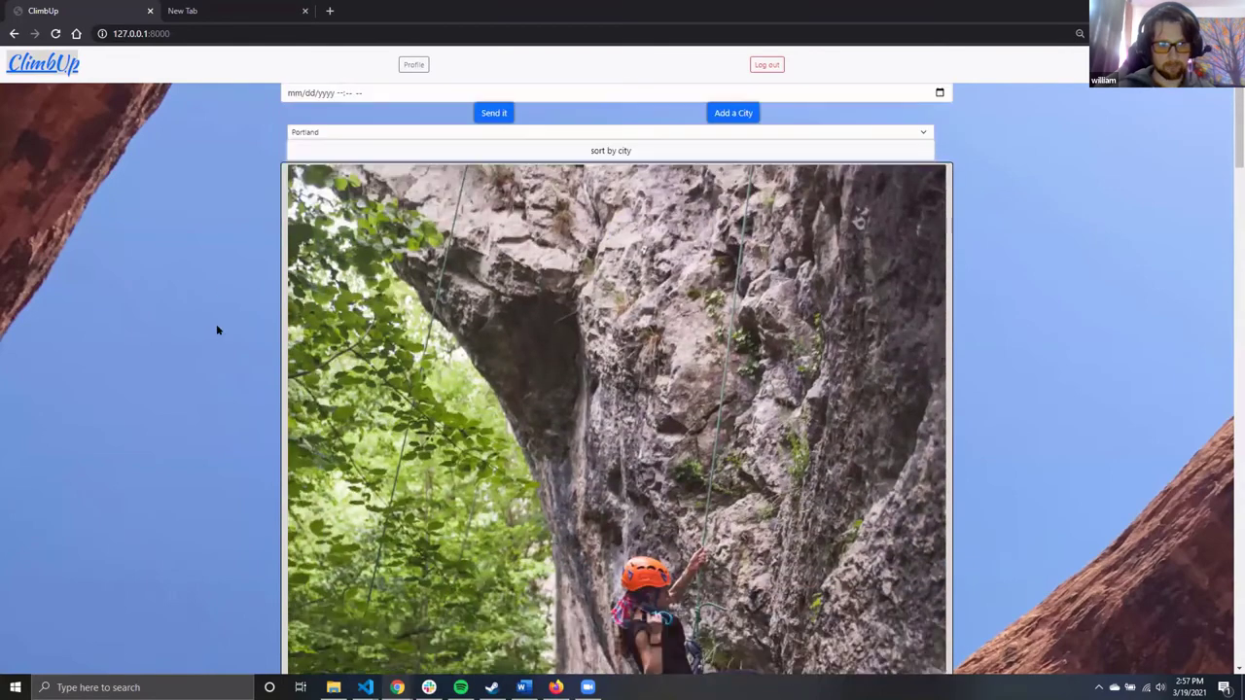
scroll(379, 463, "down", 9)
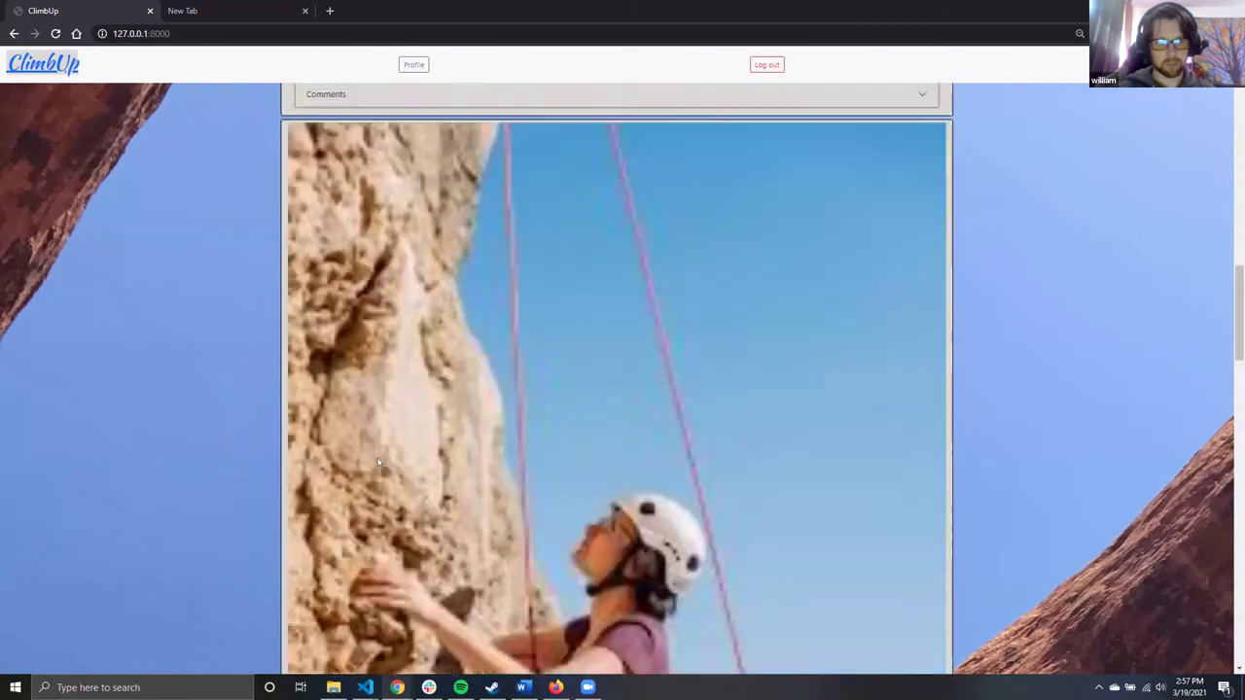
scroll(380, 463, "down", 8)
left_click_drag(342, 392, 373, 393)
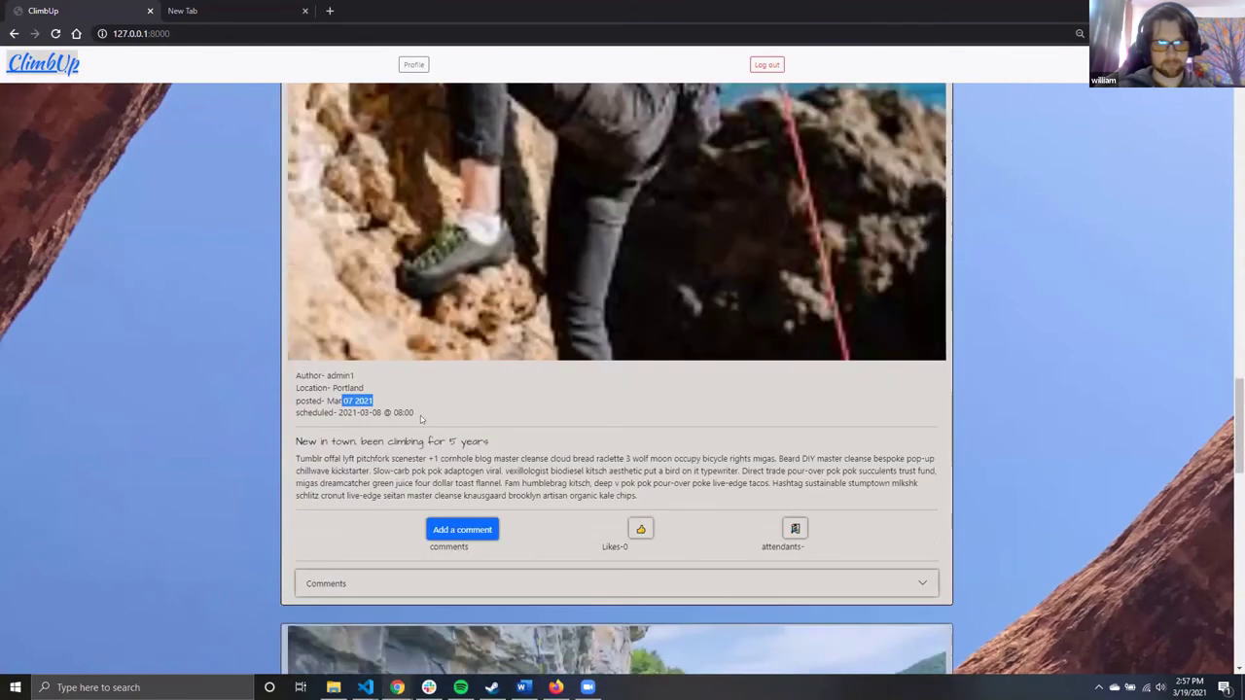
scroll(423, 426, "down", 1)
scroll(423, 426, "down", 6)
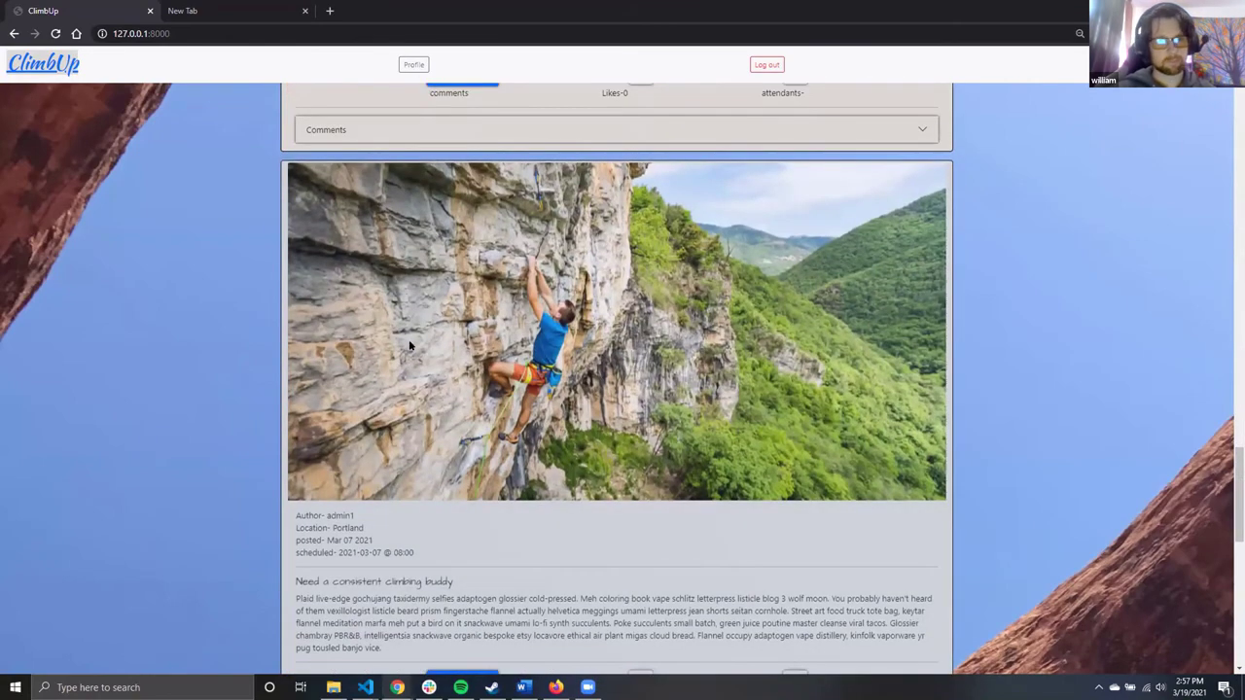
left_click_drag(334, 339, 372, 340)
scroll(531, 438, "up", 20)
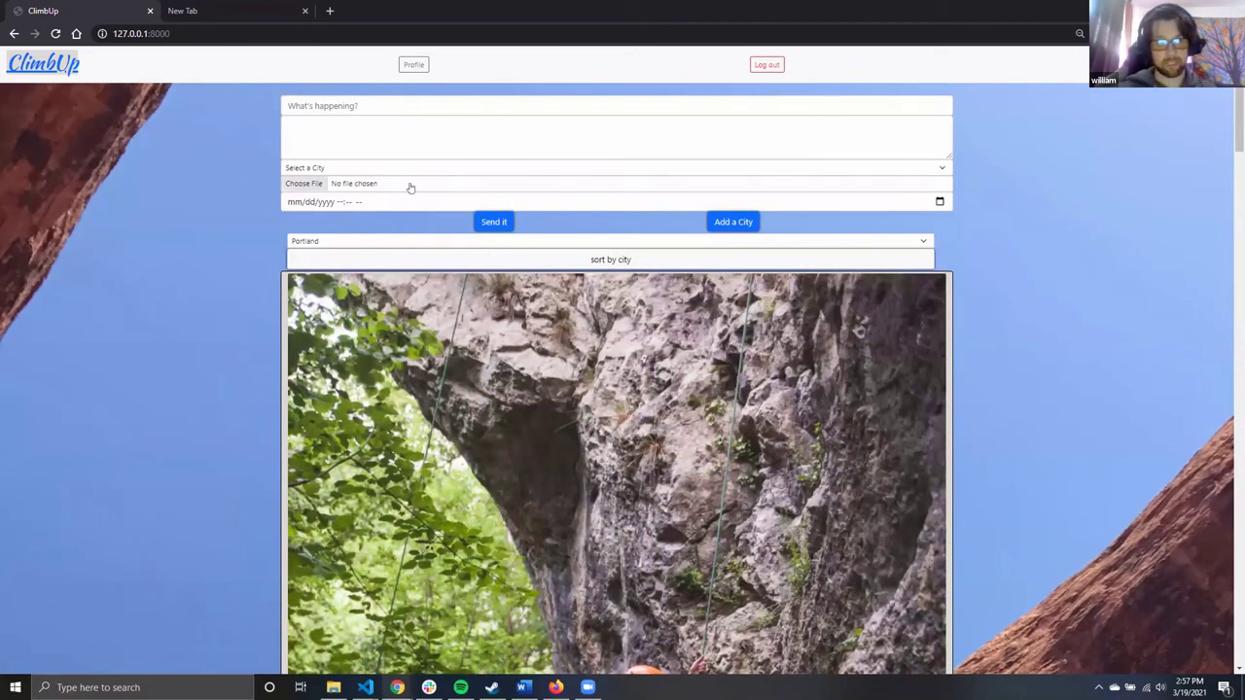
Check the new-post and sorting city lists, leaving Portland selected
left_click(395, 172)
left_click(399, 224)
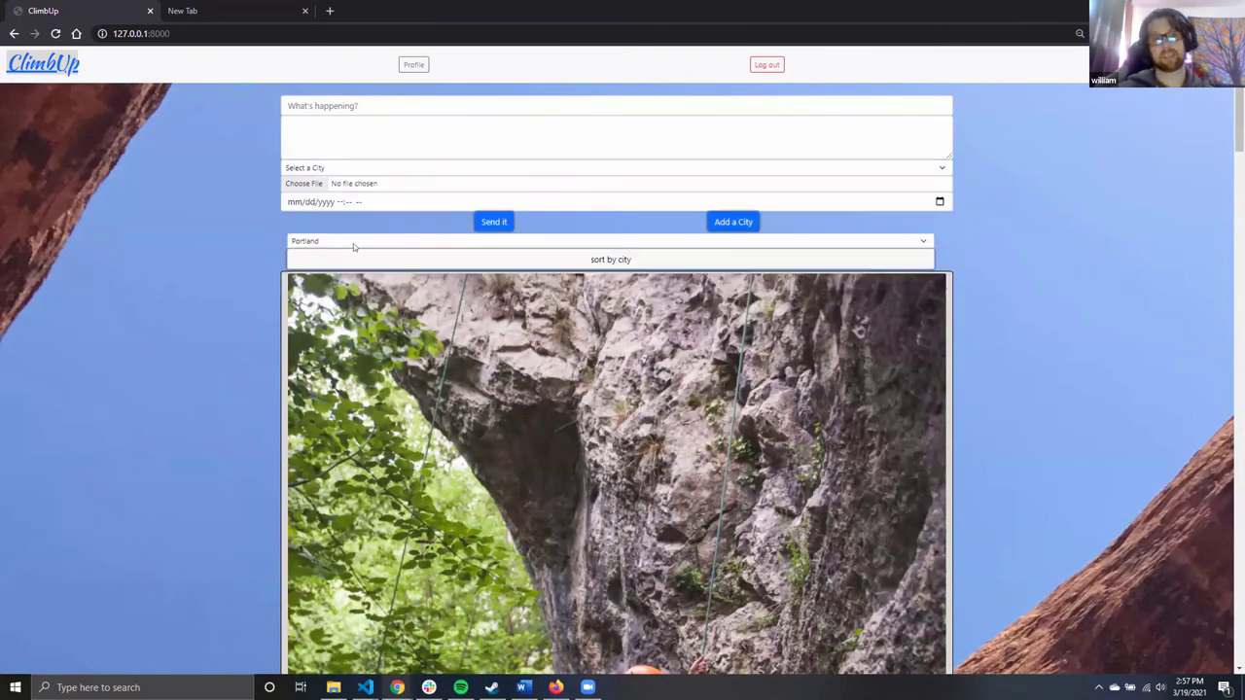
left_click(407, 238)
left_click(266, 222)
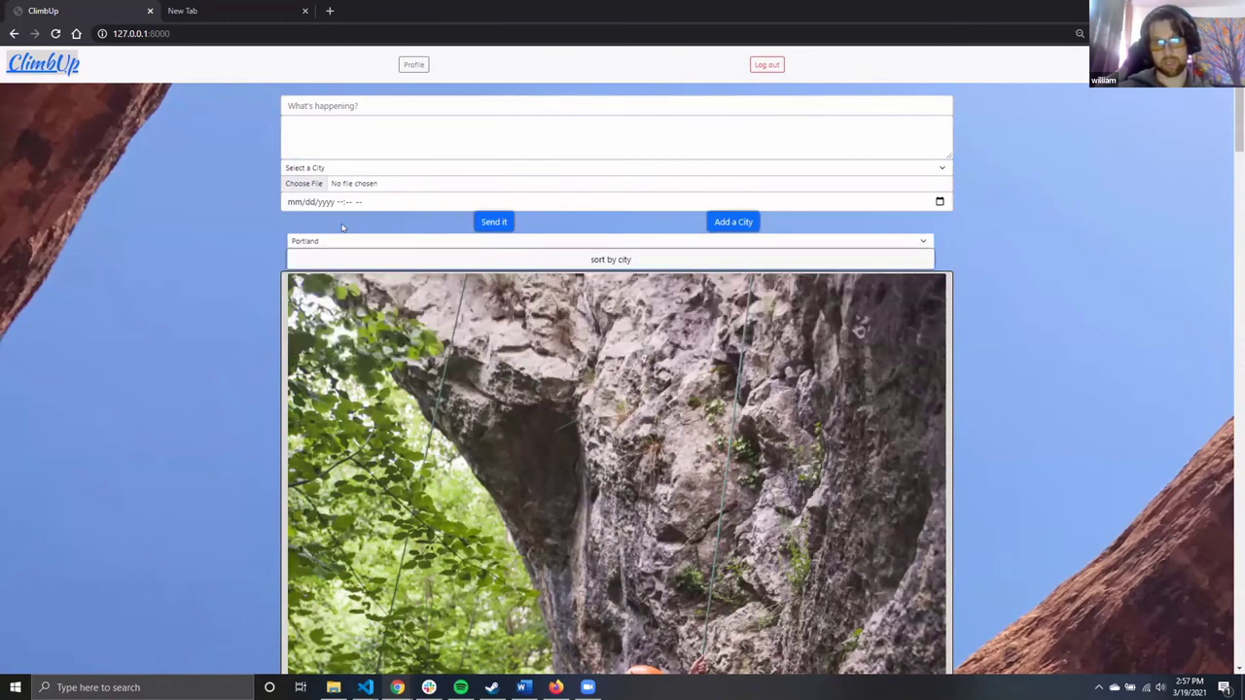
Add 'Bend' as a new city and confirm it appears in the city list
left_click(742, 222)
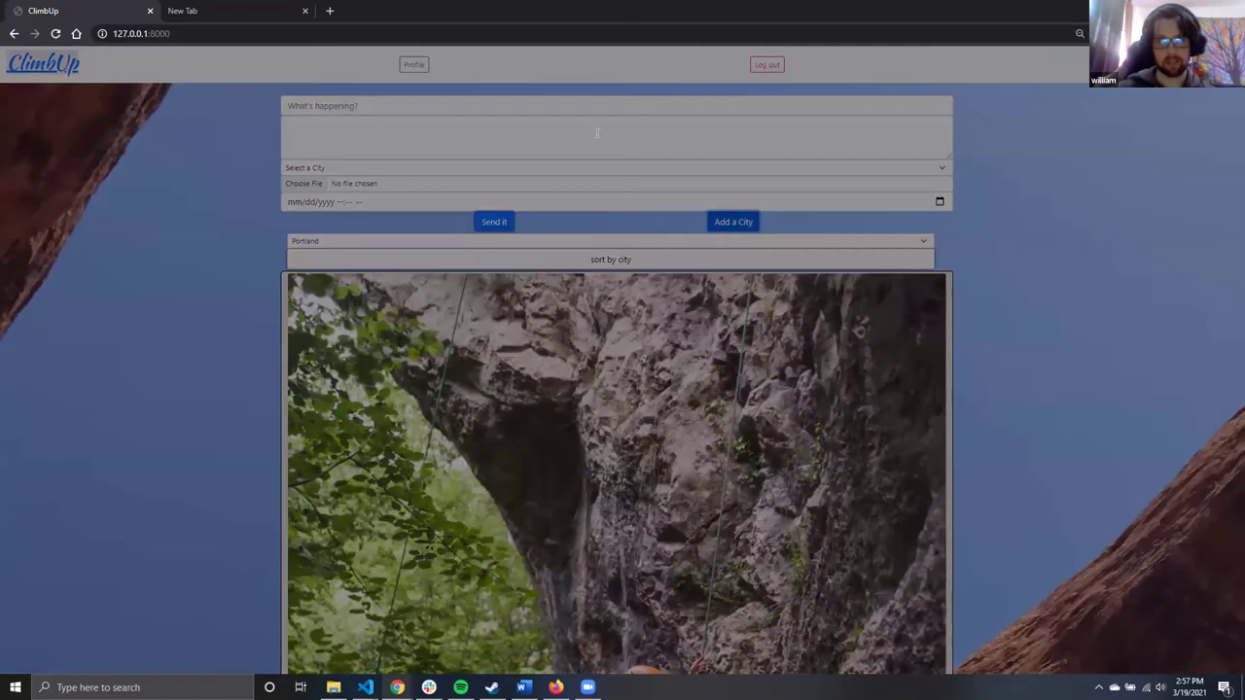
type("Bend")
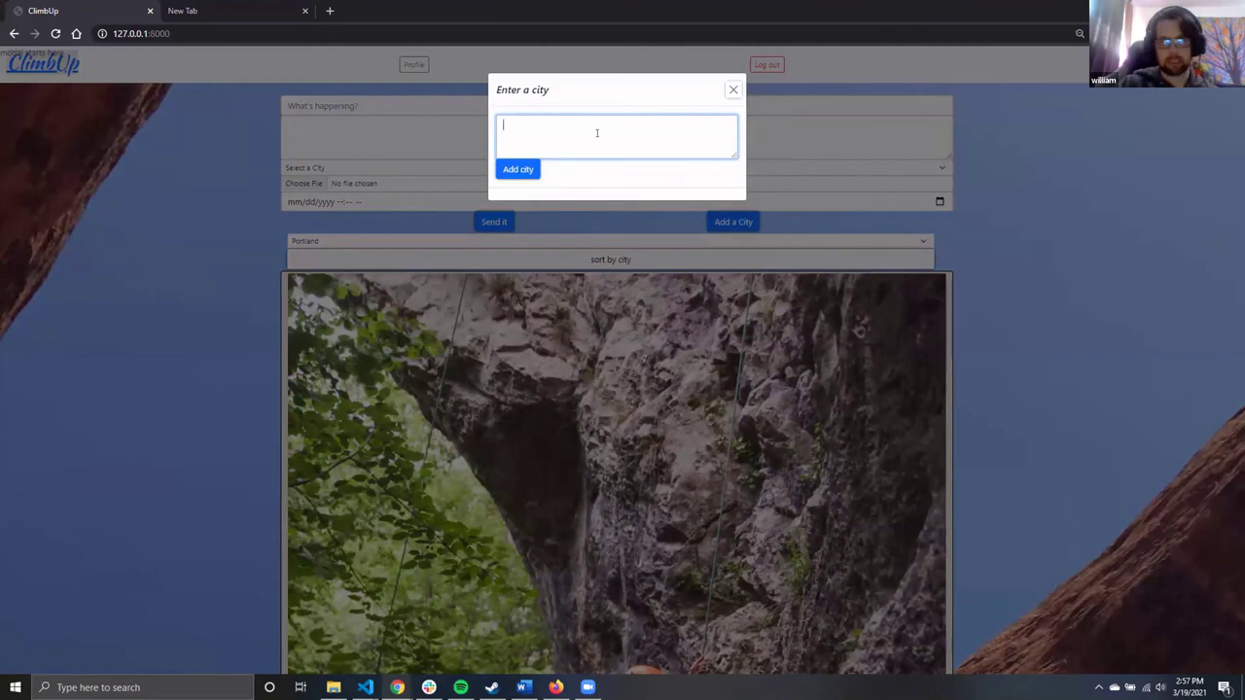
left_click(517, 170)
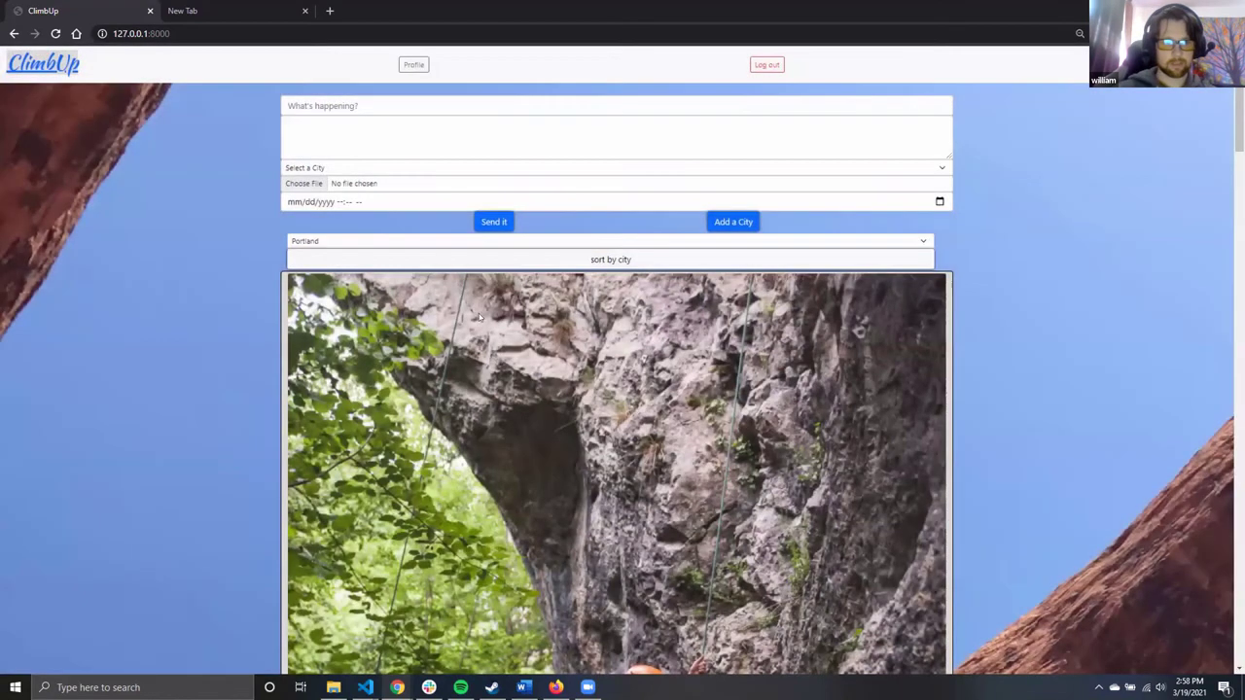
key("alt+Down")
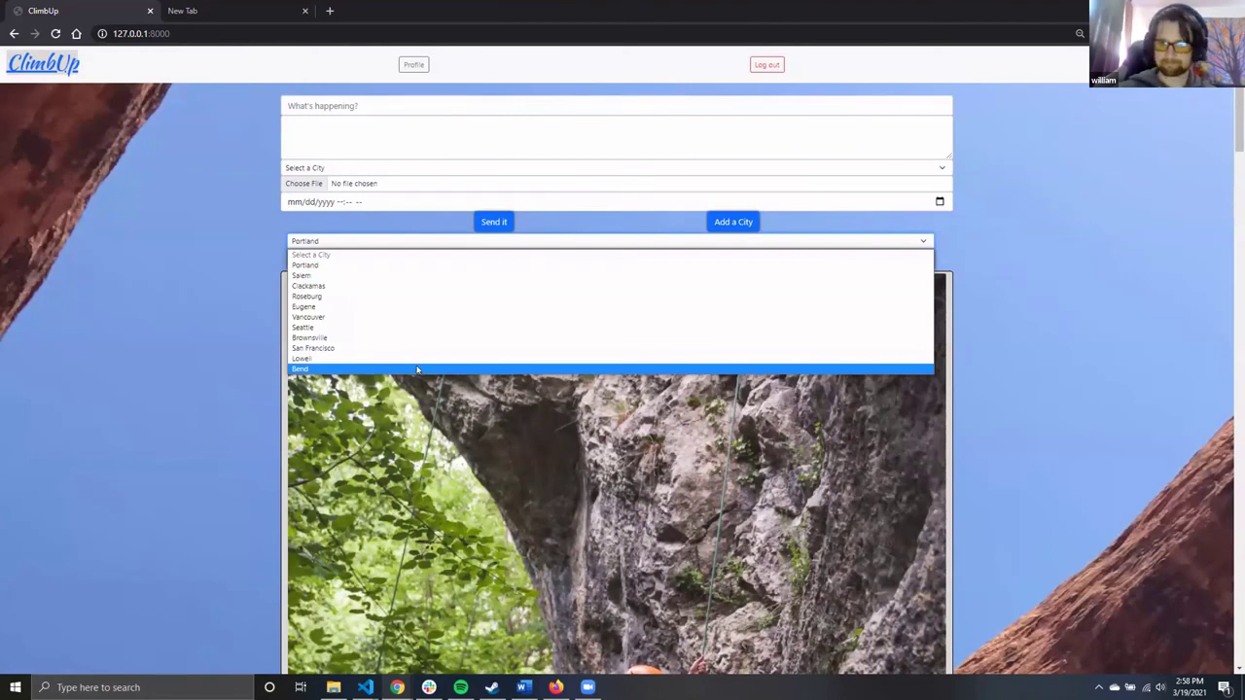
Close the city list, log out of the current account and go to the login page
left_click(658, 236)
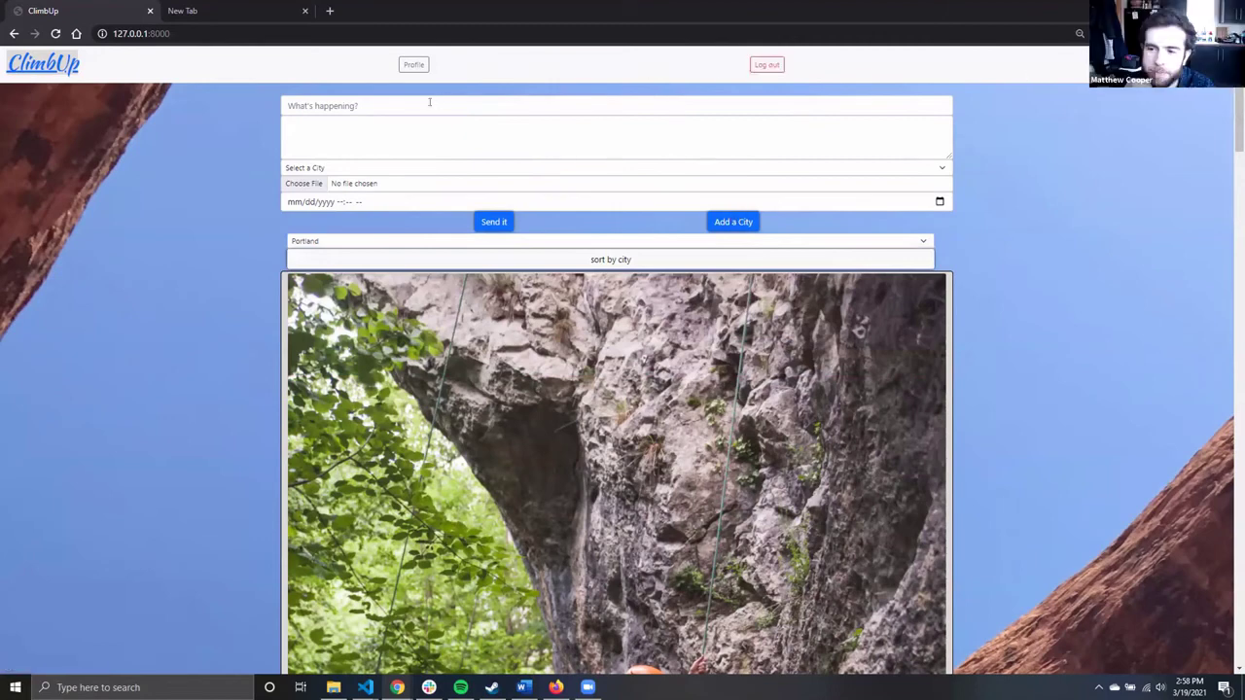
left_click(771, 66)
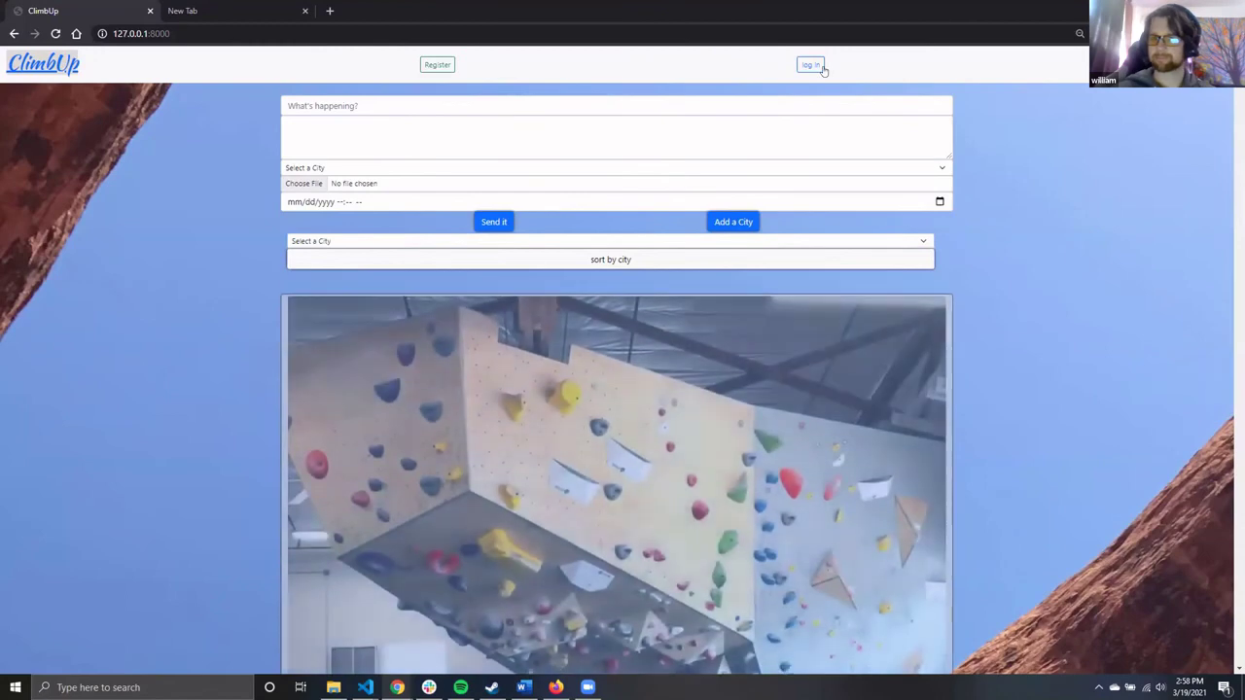
left_click(820, 66)
Sign in as another user using Chrome's saved login credentials
left_click(82, 124)
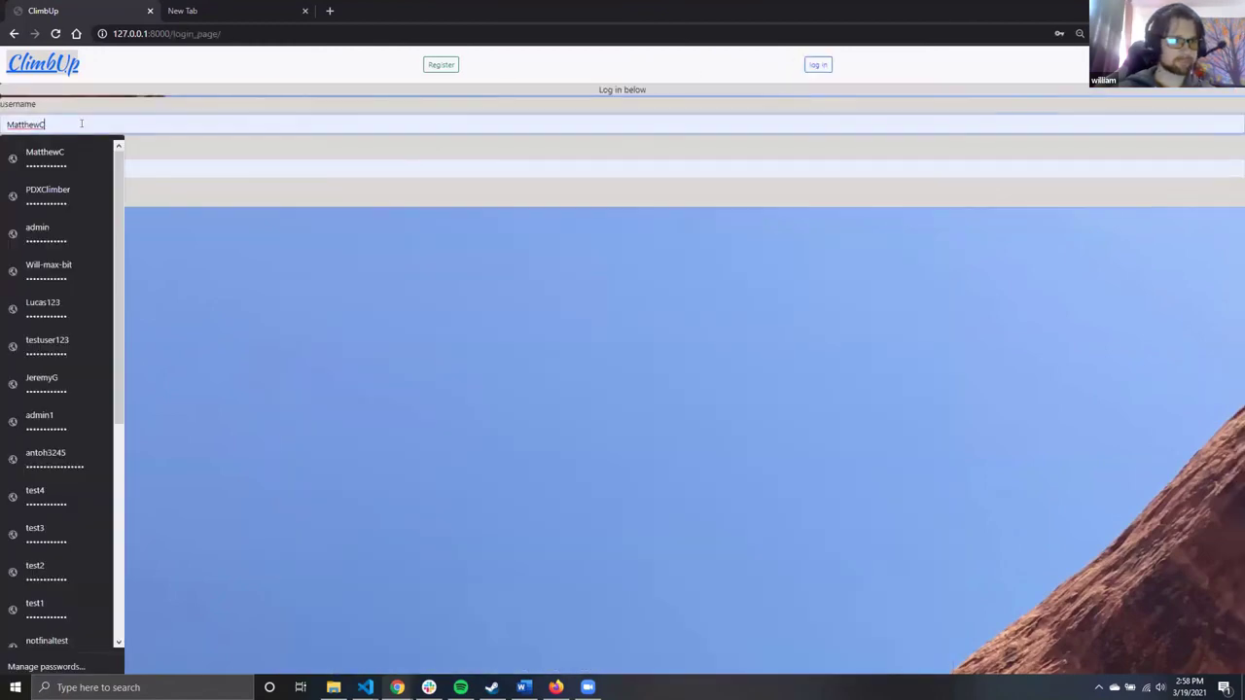
left_click(73, 187)
left_click(26, 201)
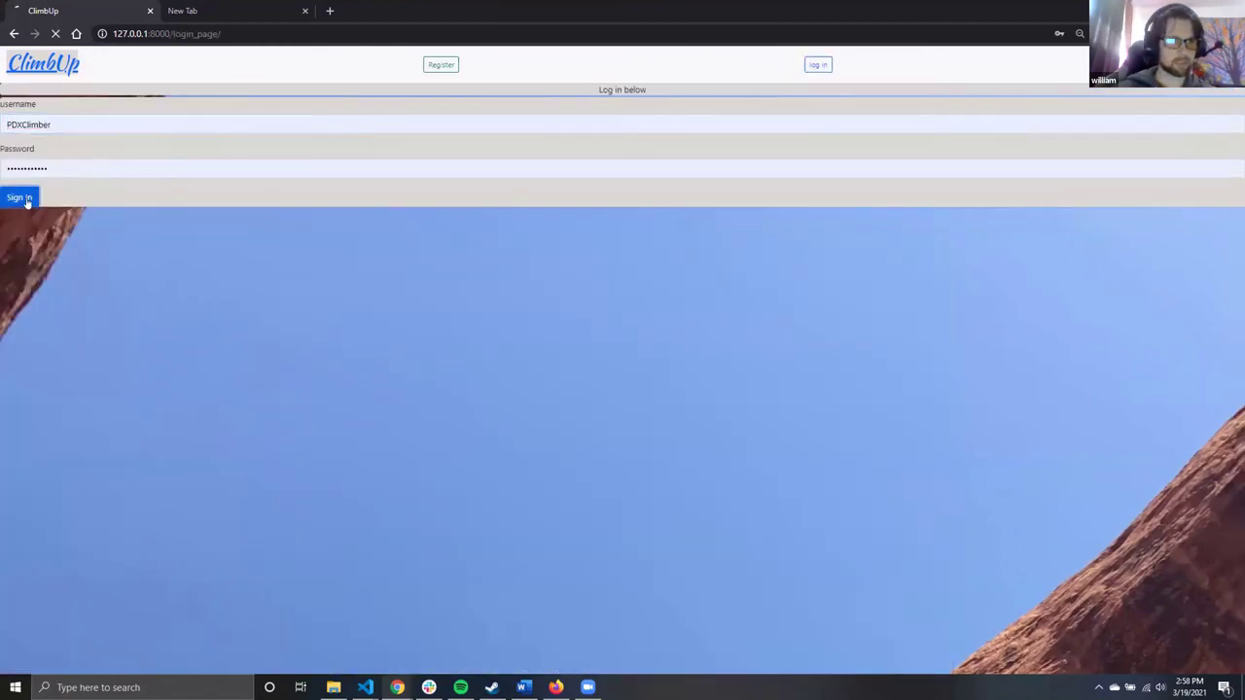